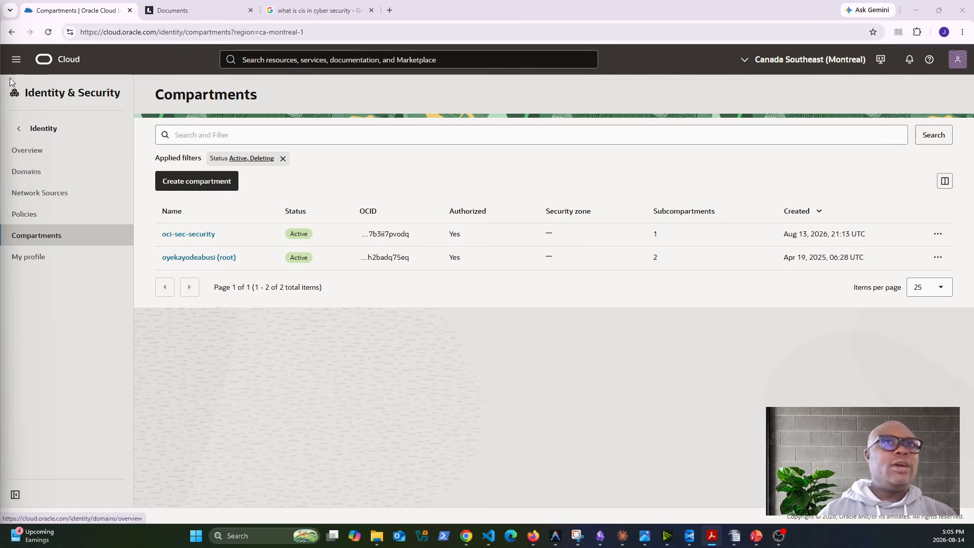
Open the Compartments page of the Identity & Security services
{"action": "left_click", "coordinate": [15, 60]}
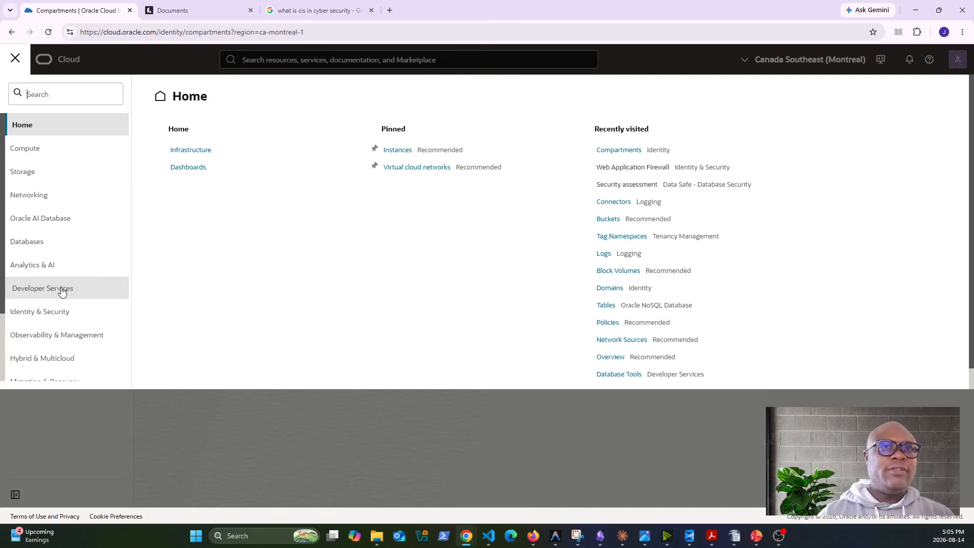
{"action": "scroll", "coordinate": [69, 348], "scroll_direction": "down", "scroll_amount": 2}
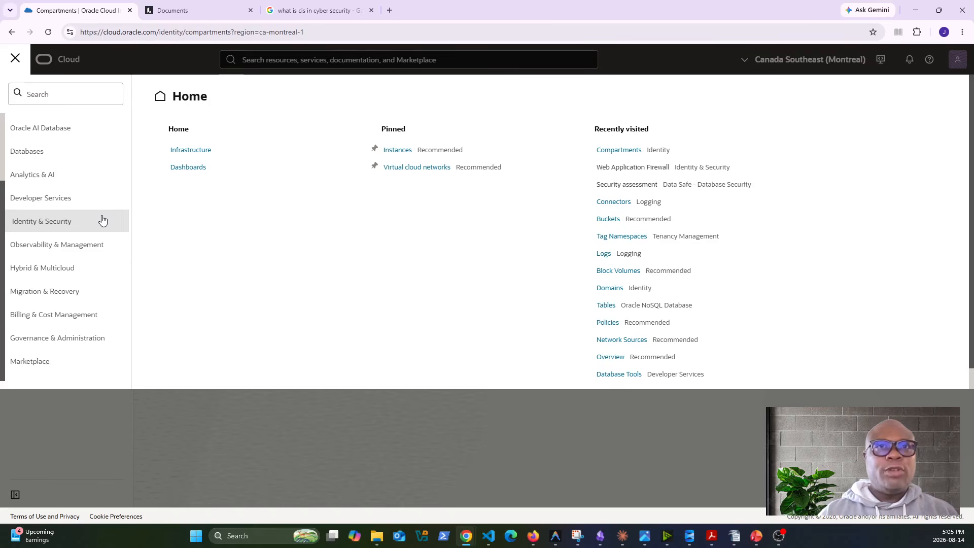
{"action": "left_click", "coordinate": [39, 225]}
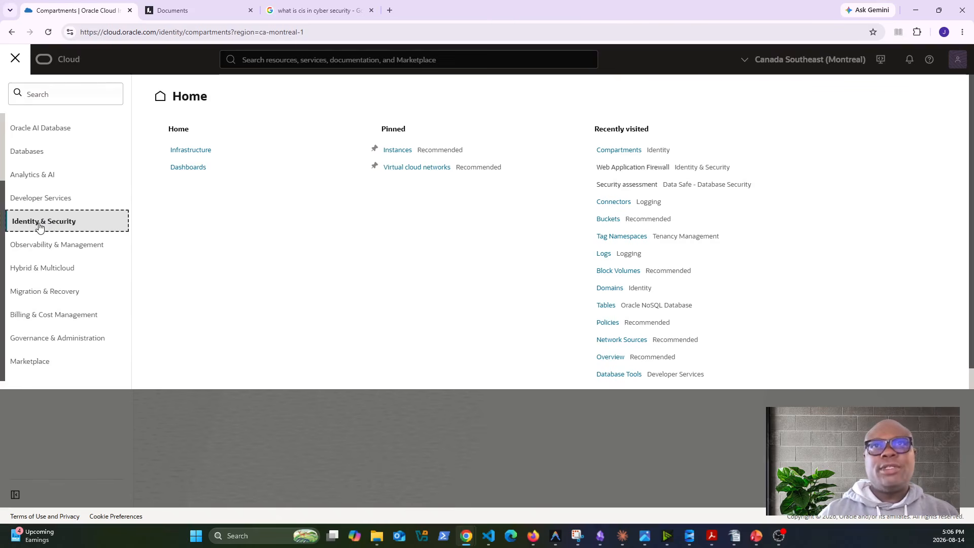
{"action": "left_click", "coordinate": [199, 223]}
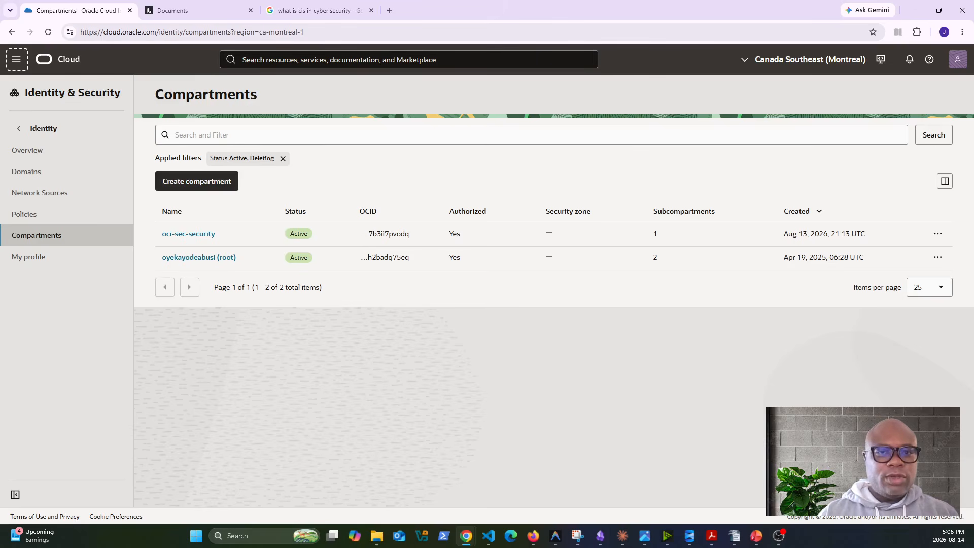
Start a new compartment with the description "Description: Vault, Cloud Guard, audit log exports, security tooling" and move "sec-security 2." from it into the name
{"action": "key", "text": "alt+Tab"}
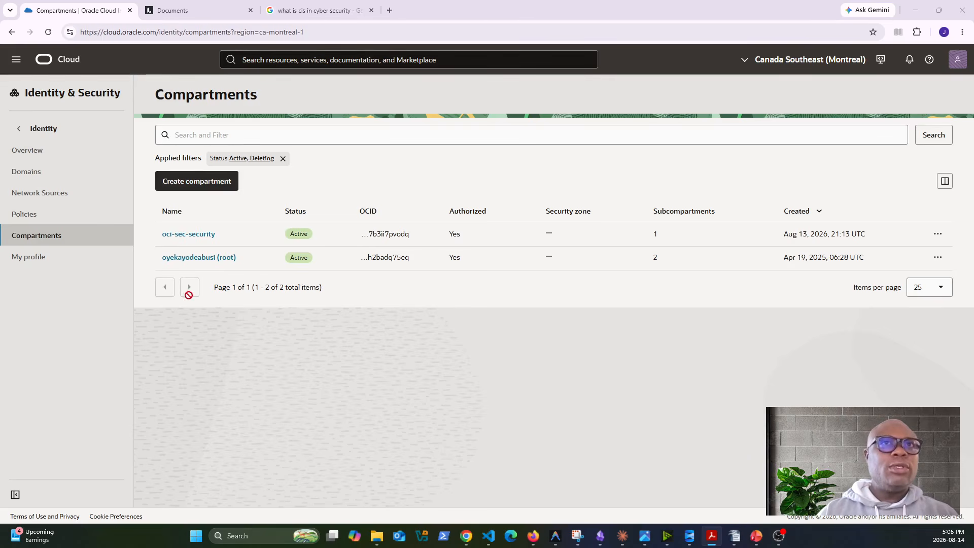
{"action": "left_click", "coordinate": [199, 179]}
{"action": "left_click", "coordinate": [199, 180]}
{"action": "type", "text": "sec-security 2. Description: Vault, Cloud Guard, audit log exports, security tooling"}
{"action": "left_click_drag", "start_coordinate": [76, 180], "coordinate": [3, 178]}
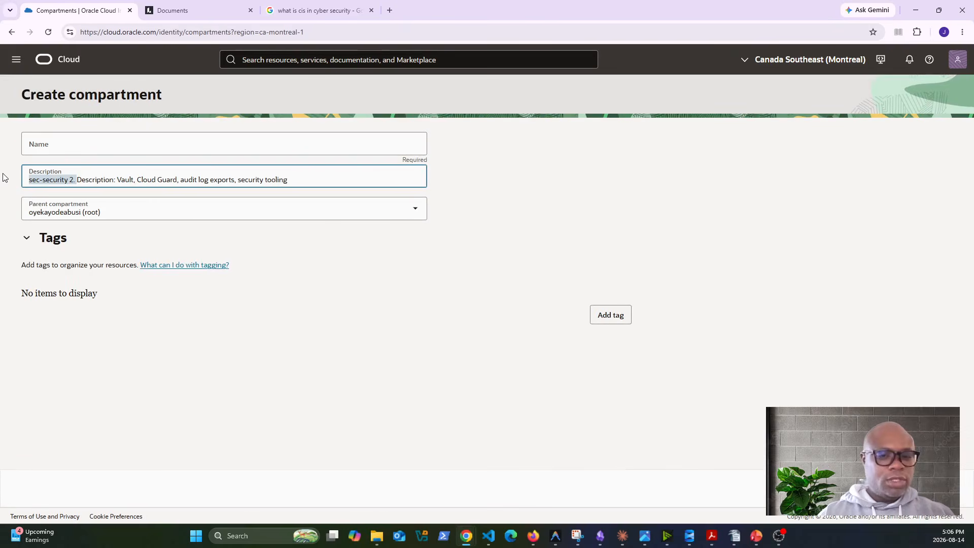
{"action": "key", "text": "ctrl+x"}
{"action": "left_click", "coordinate": [66, 143]}
{"action": "key", "text": "ctrl+v"}
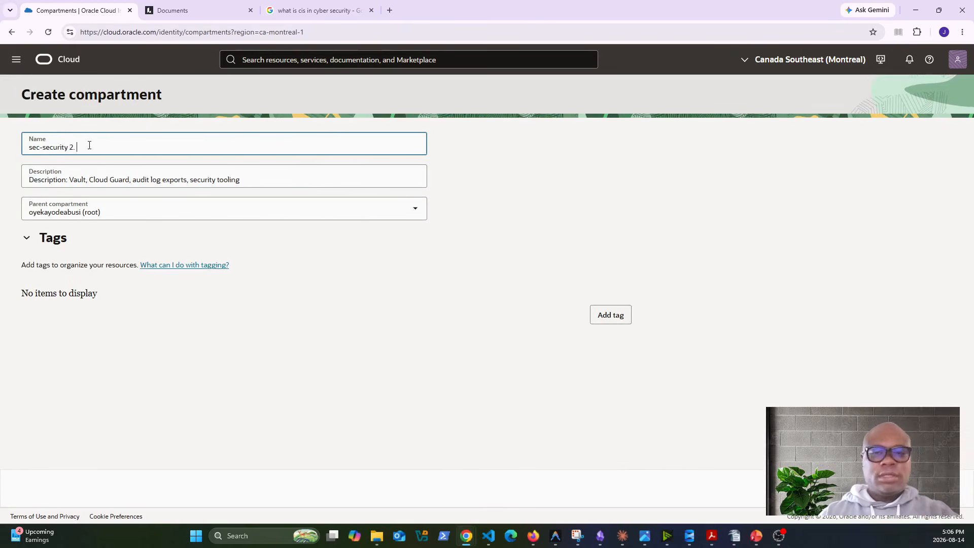
Correct the compartment's name to ocisec-security and create it under the root compartment
{"action": "key", "text": "BackSpace"}
{"action": "key", "text": "BackSpace"}
{"action": "key", "text": "BackSpace"}
{"action": "key", "text": "Home"}
{"action": "type", "text": "oci"}
{"action": "left_click", "coordinate": [113, 148]}
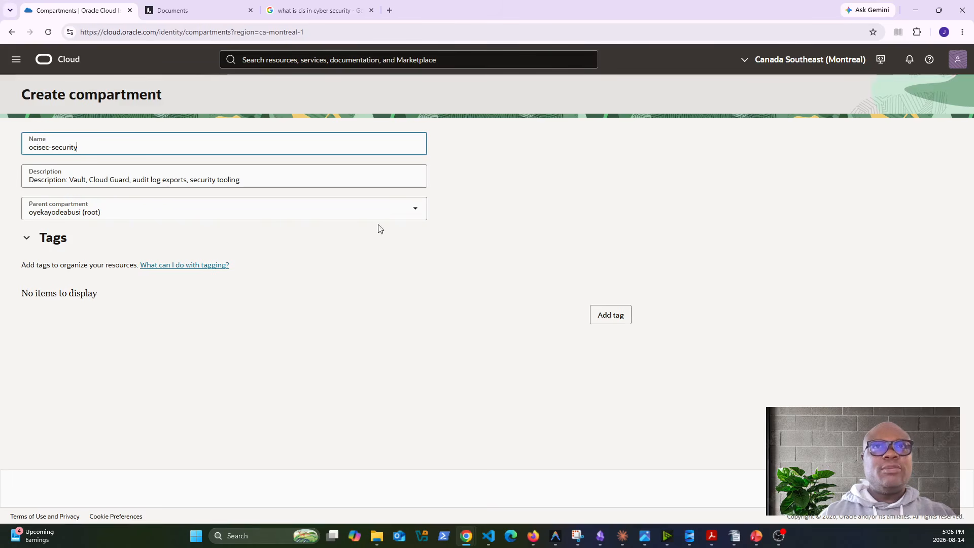
{"action": "left_click", "coordinate": [912, 488]}
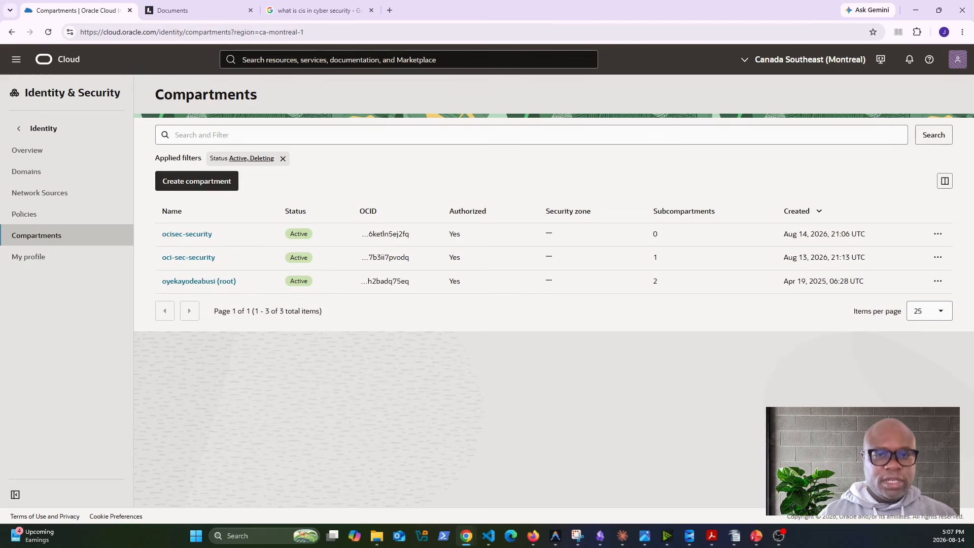
Open the details of the ocisec-security compartment and go to its child compartments
{"action": "key", "text": "alt+Tab"}
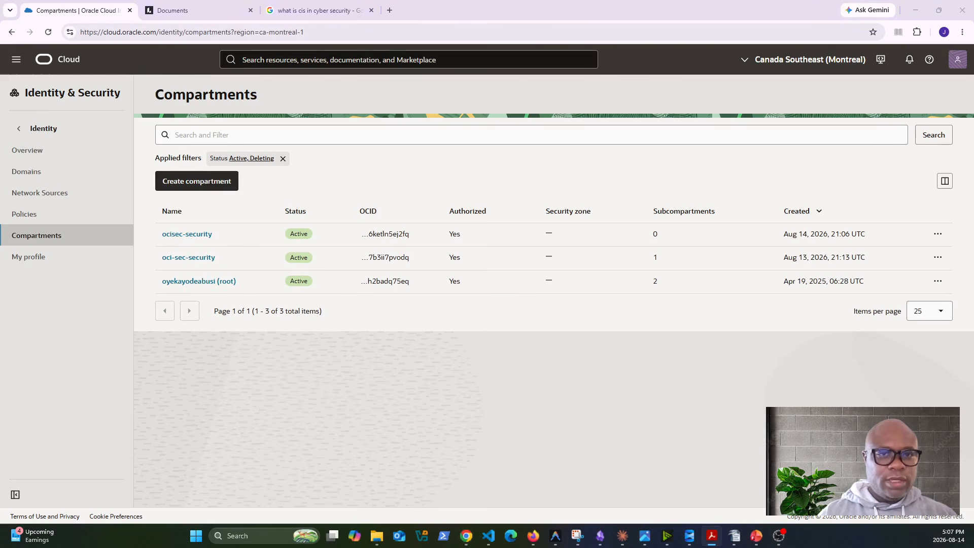
{"action": "left_click", "coordinate": [194, 236]}
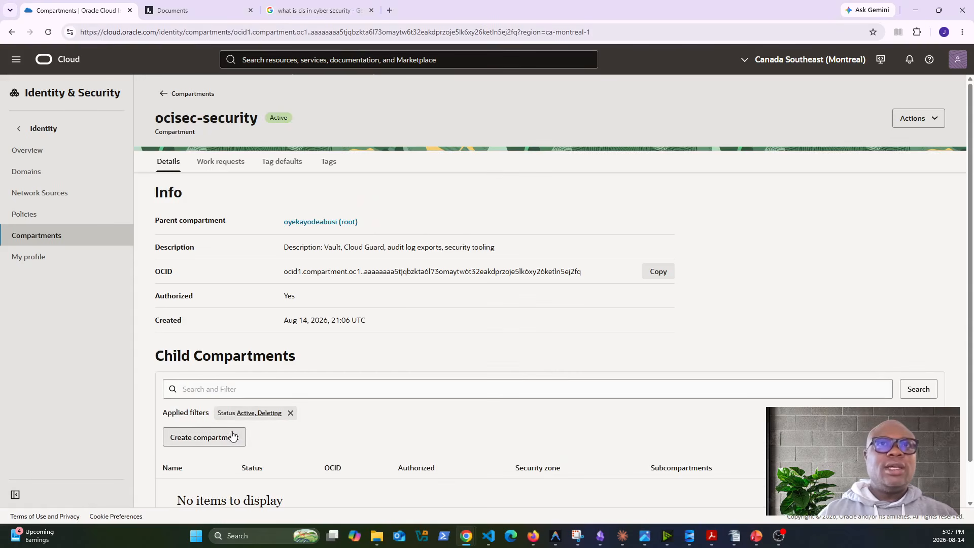
{"action": "scroll", "coordinate": [218, 440], "scroll_direction": "down", "scroll_amount": 1}
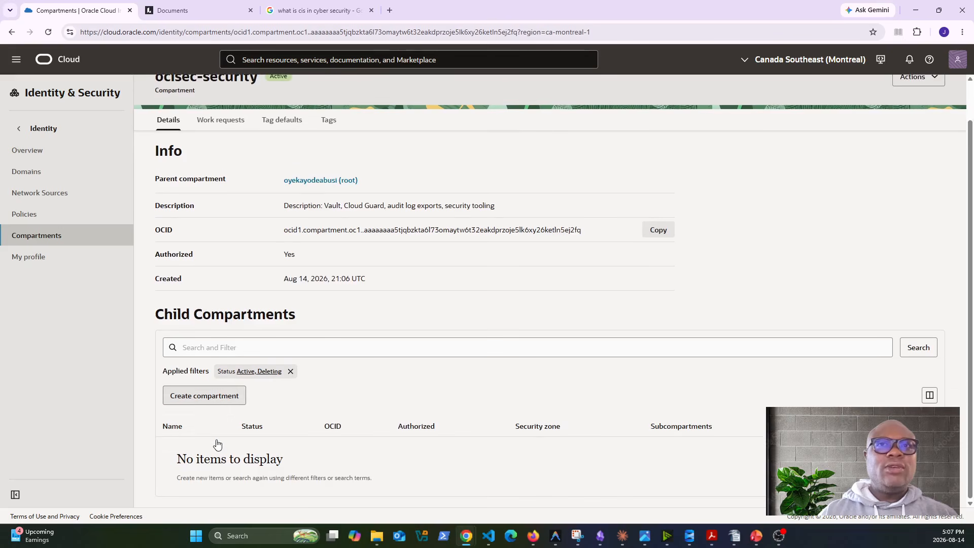
{"action": "left_click", "coordinate": [222, 396]}
{"action": "left_click", "coordinate": [127, 180]}
{"action": "key", "text": "ctrl+v"}
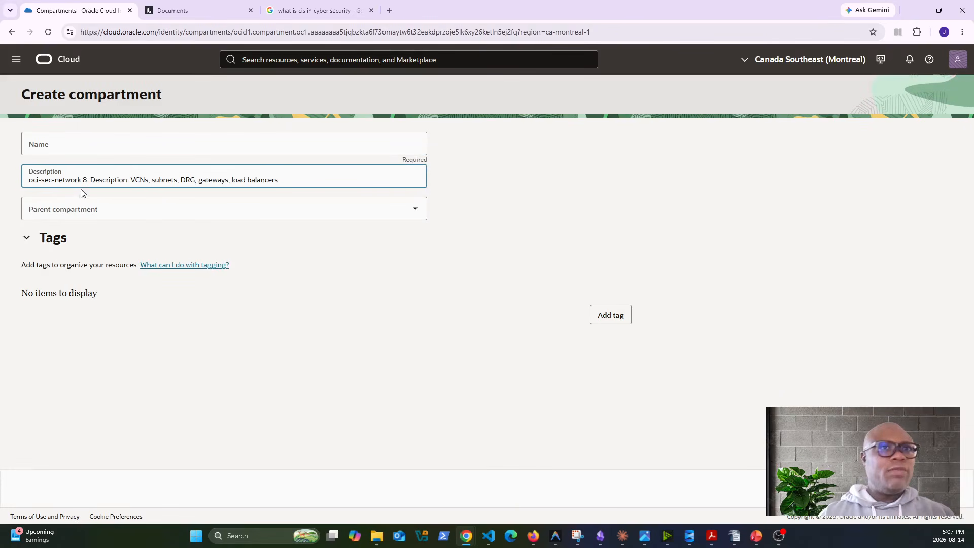
{"action": "left_click_drag", "start_coordinate": [88, 180], "coordinate": [24, 180]}
{"action": "key", "text": "ctrl+x"}
{"action": "left_click", "coordinate": [77, 146]}
{"action": "key", "text": "ctrl+v"}
{"action": "left_click", "coordinate": [41, 148]}
{"action": "key", "text": "BackSpace"}
{"action": "left_click", "coordinate": [131, 148]}
{"action": "key", "text": "BackSpace"}
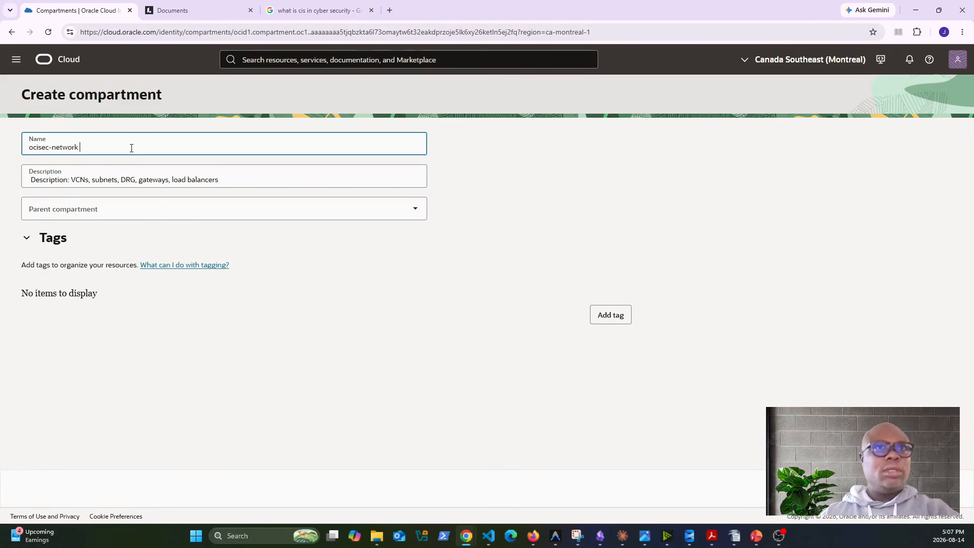
{"action": "left_click", "coordinate": [171, 211]}
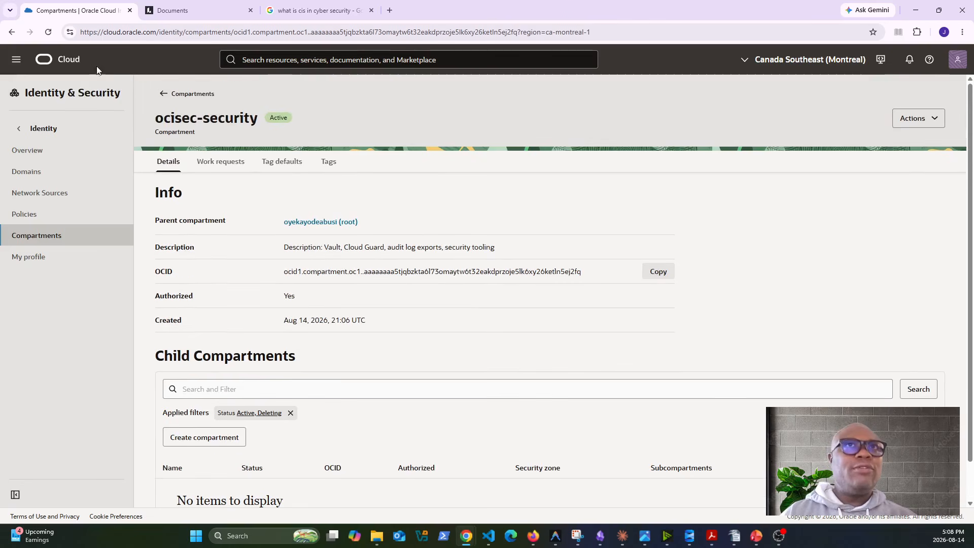
Reload the ocisec-security compartment page and dismiss the Free Tier account notice
{"action": "left_click", "coordinate": [50, 33]}
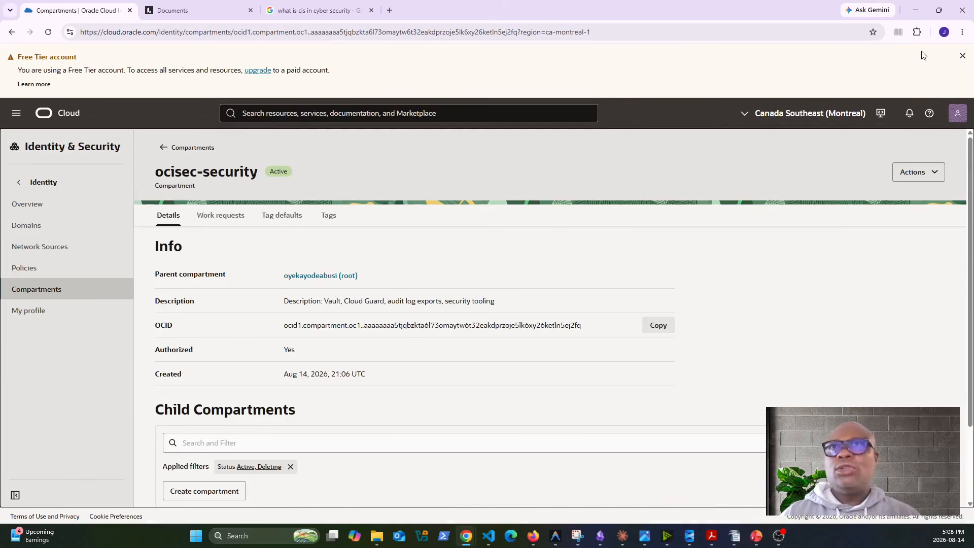
{"action": "left_click", "coordinate": [962, 56]}
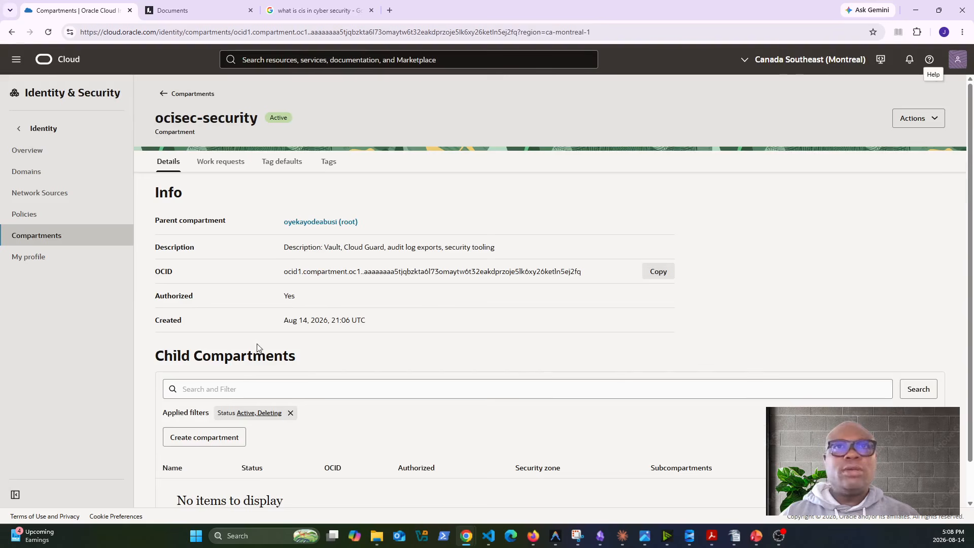
{"action": "scroll", "coordinate": [302, 332], "scroll_direction": "down", "scroll_amount": 2}
{"action": "scroll", "coordinate": [301, 332], "scroll_direction": "up", "scroll_amount": 2}
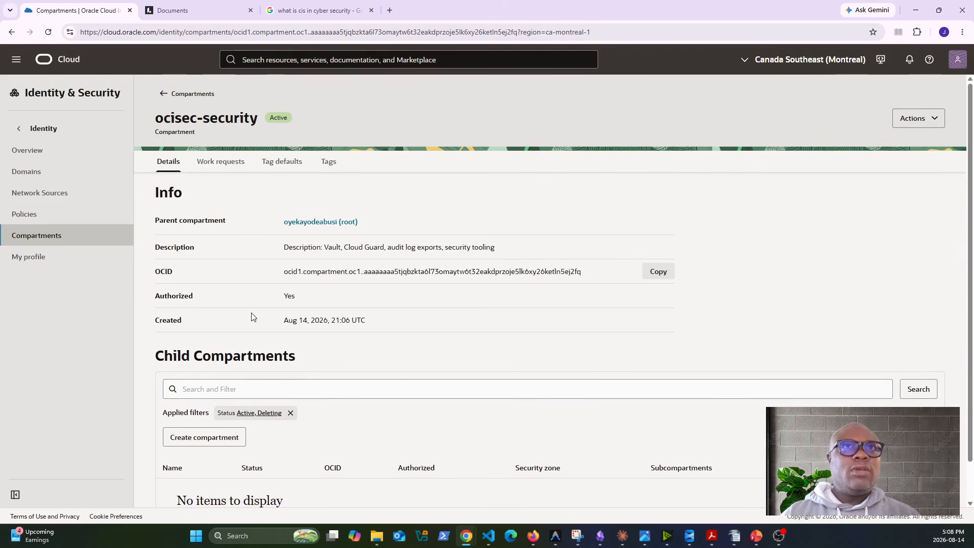
Start a child compartment named ocisec-network with the description "Description: VCNs, subnets, DRG, gateways, load balancers"
{"action": "left_click", "coordinate": [222, 449]}
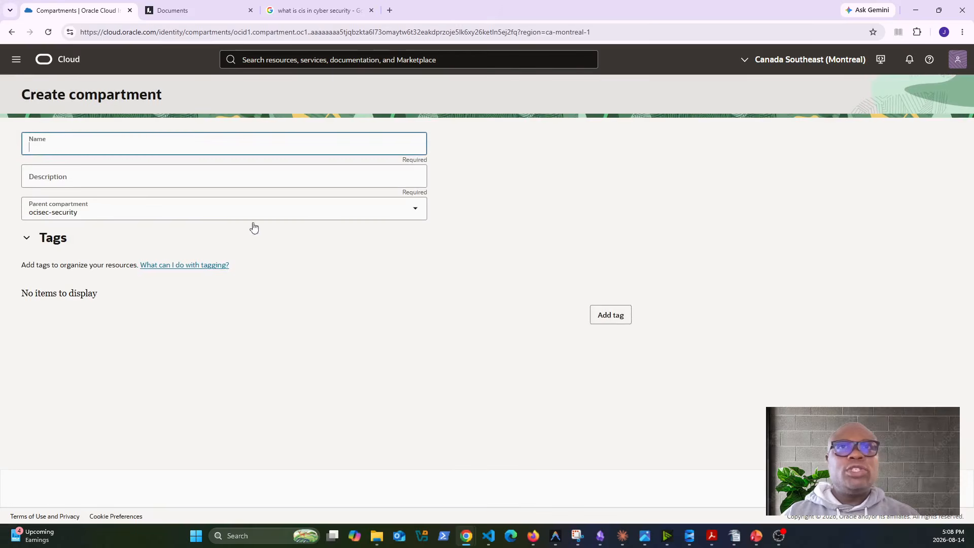
{"action": "left_click", "coordinate": [172, 185]}
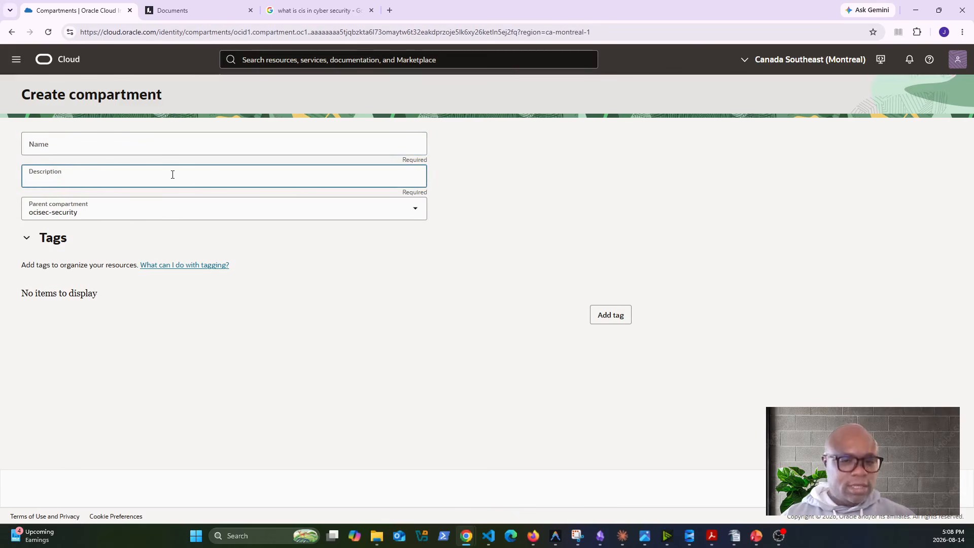
{"action": "key", "text": "ctrl+v"}
{"action": "key", "text": "ctrl+v"}
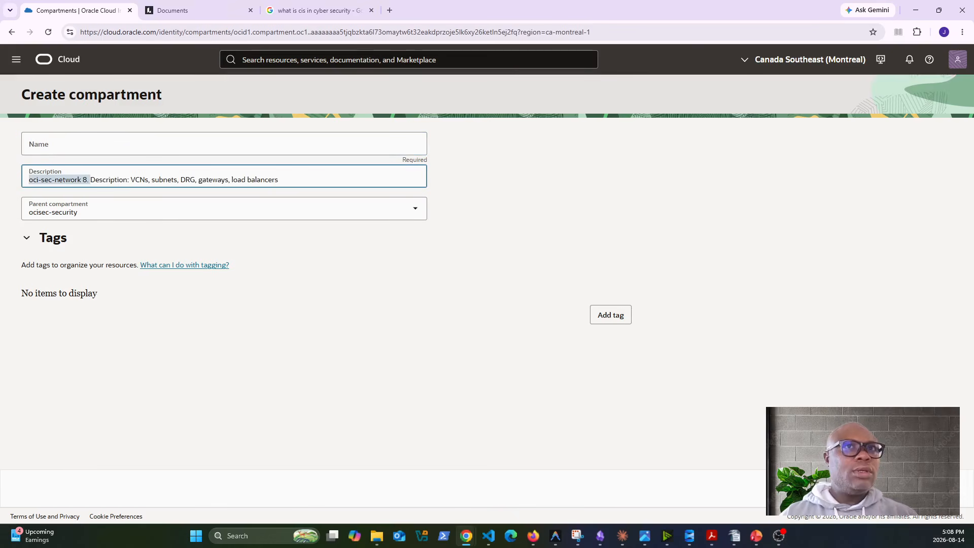
{"action": "key", "text": "ctrl+x"}
{"action": "left_click", "coordinate": [48, 146]}
{"action": "key", "text": "ctrl+v"}
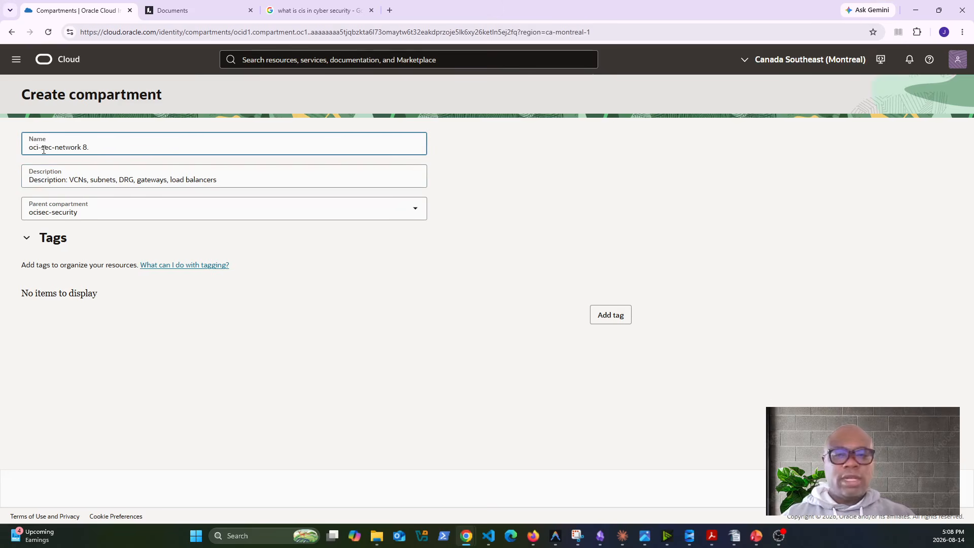
{"action": "left_click", "coordinate": [41, 148]}
{"action": "key", "text": "BackSpace"}
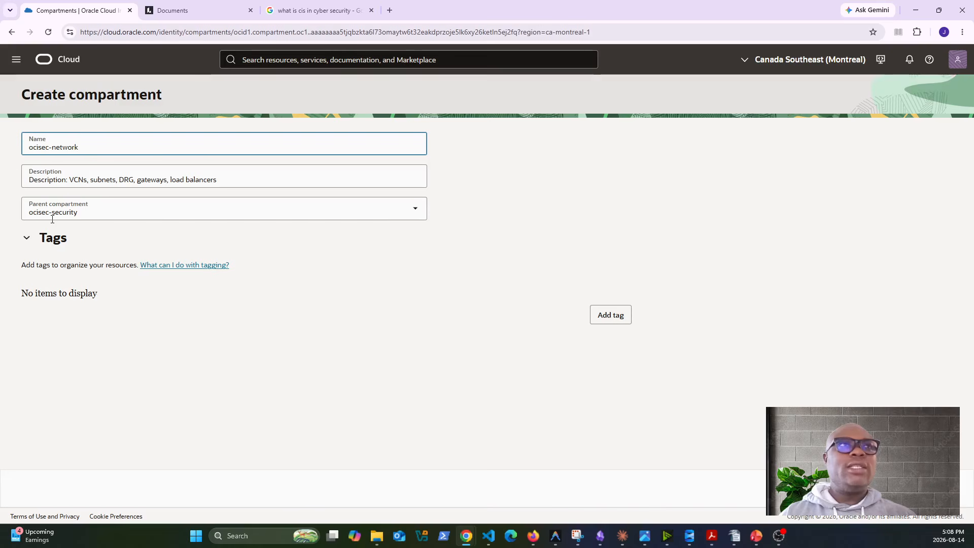
Choose ocisec-security as the parent compartment and create the ocisec-network compartment
{"action": "left_click", "coordinate": [81, 211]}
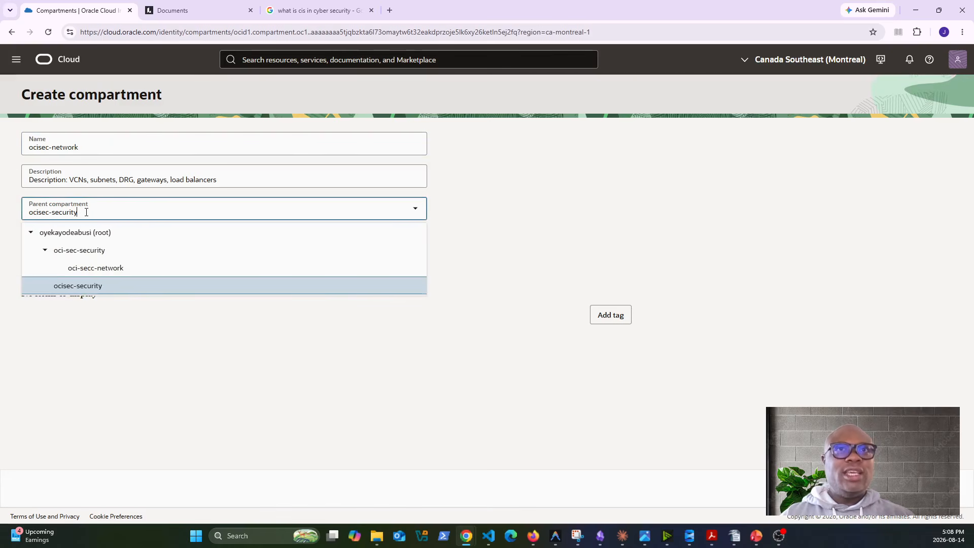
{"action": "left_click", "coordinate": [94, 288]}
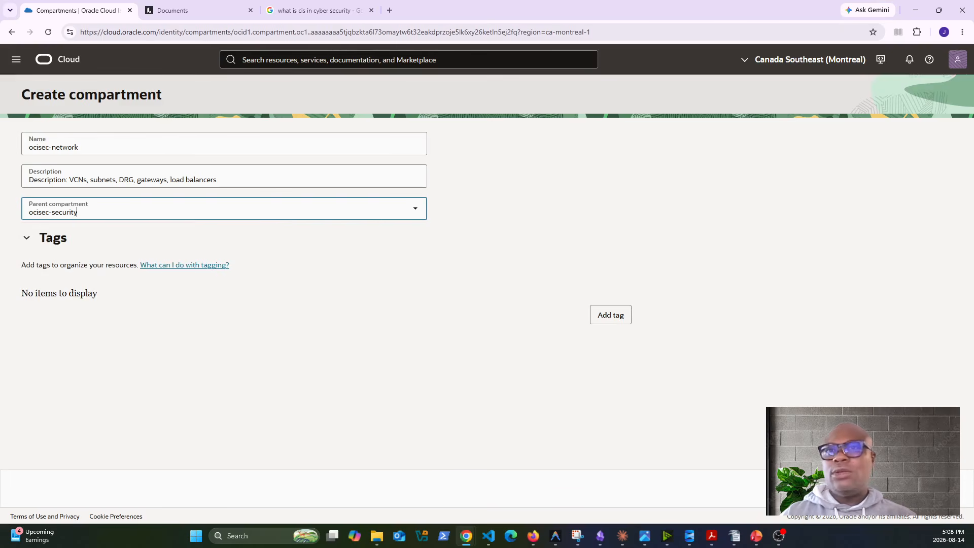
{"action": "left_click", "coordinate": [911, 489]}
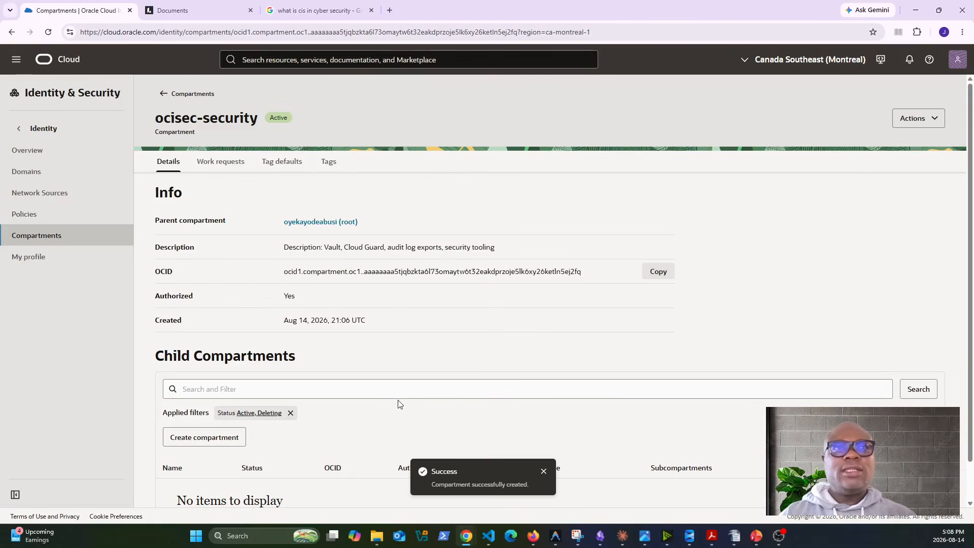
Reload the ocisec-security page and open its child compartment ocisec-network
{"action": "left_click", "coordinate": [48, 32]}
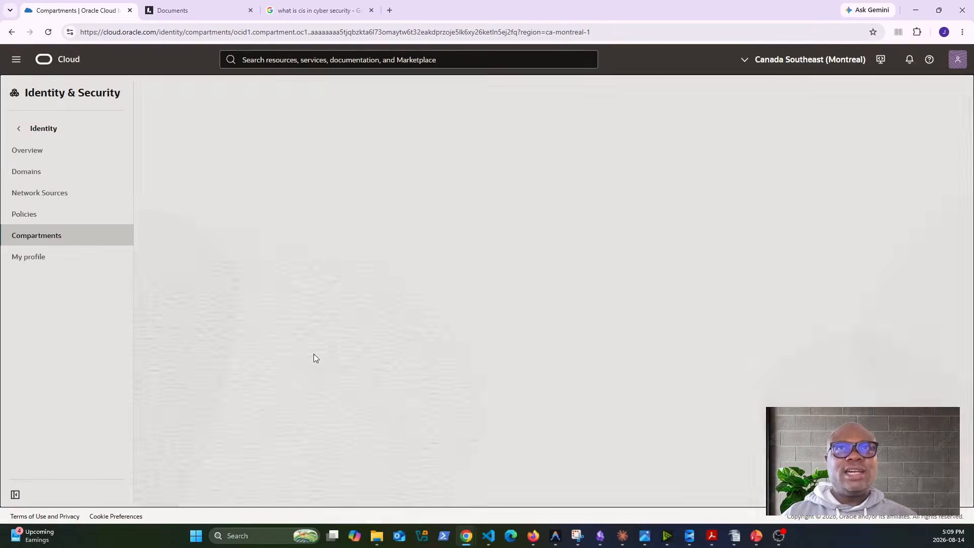
{"action": "scroll", "coordinate": [313, 354], "scroll_direction": "down", "scroll_amount": 2}
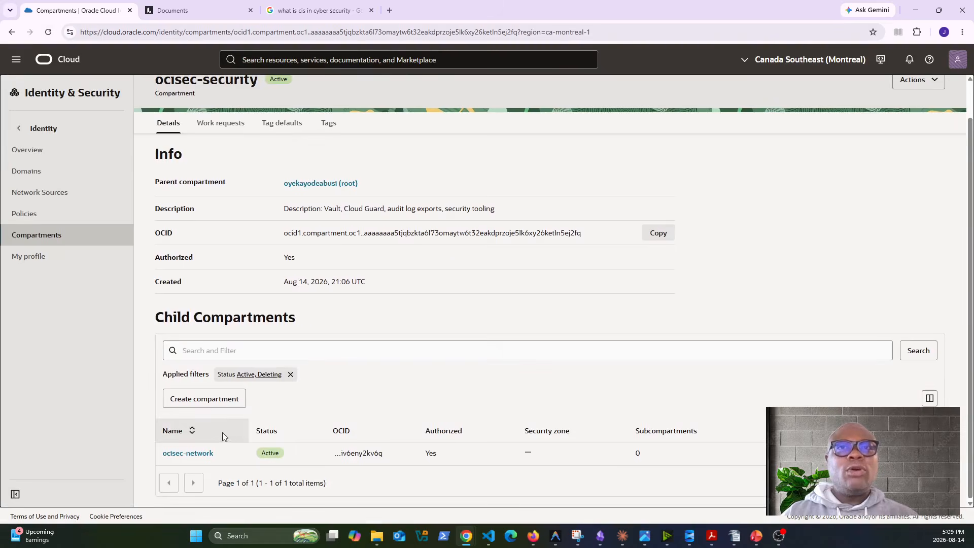
{"action": "left_click", "coordinate": [200, 456]}
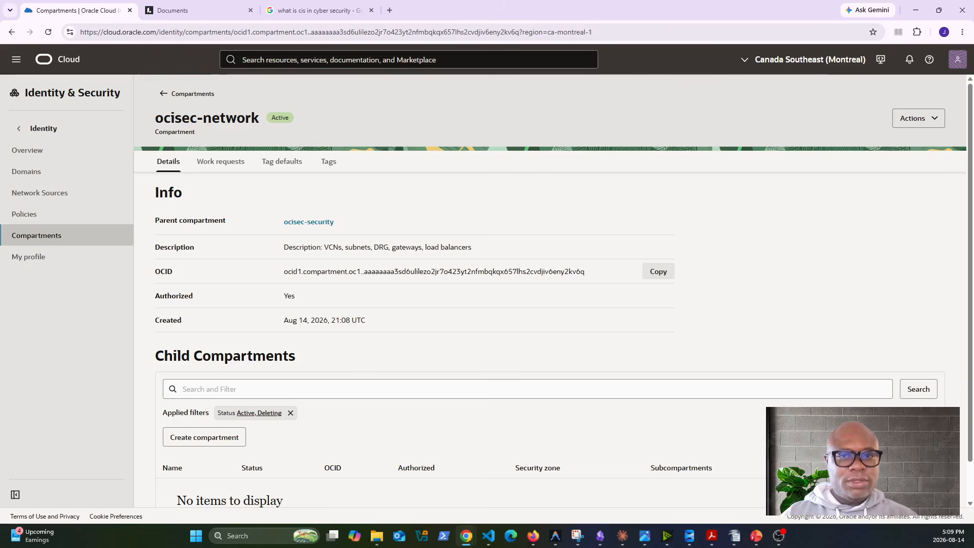
Start a new compartment named ocisec-workloads with the description "Production compute, databases, application services"
{"action": "key", "text": "alt+Tab"}
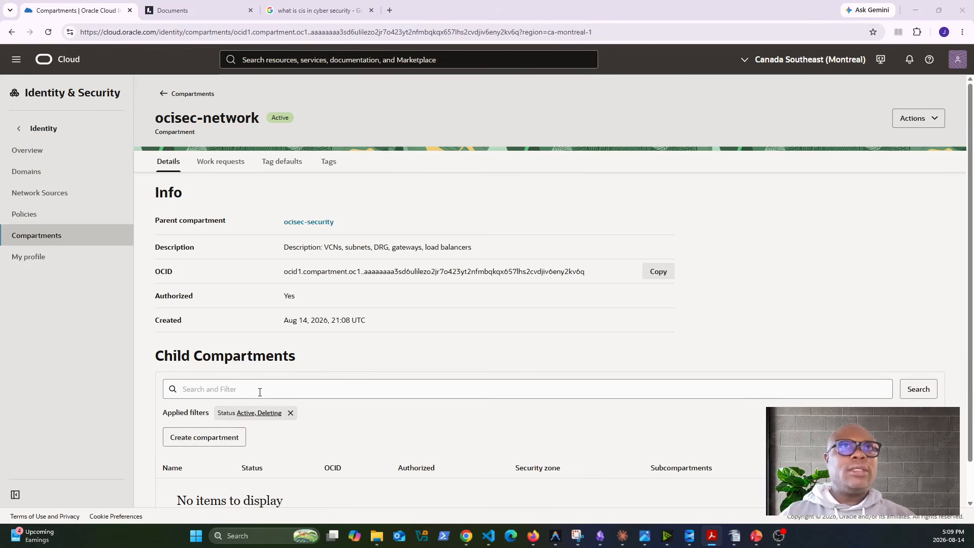
{"action": "left_click", "coordinate": [220, 440]}
{"action": "left_click", "coordinate": [91, 179]}
{"action": "key", "text": "ctrl+v"}
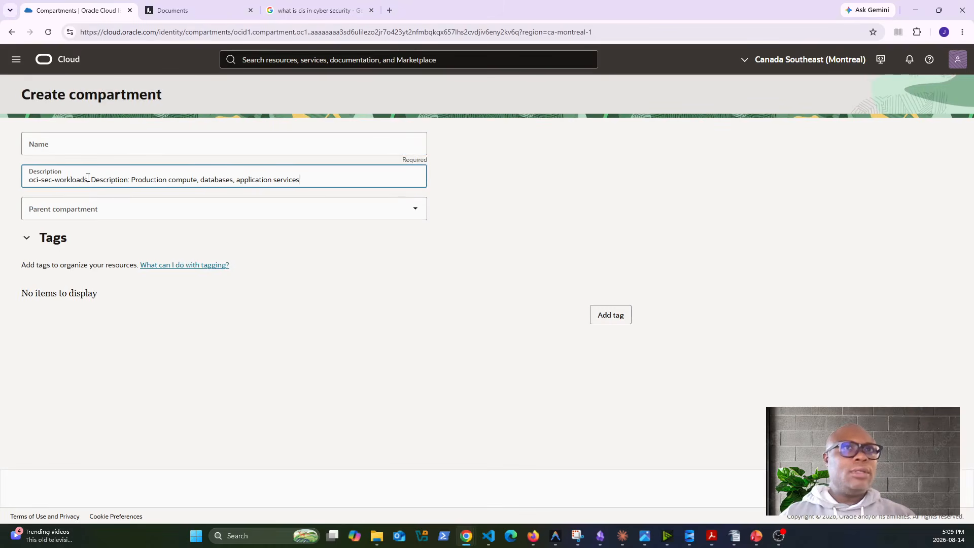
{"action": "left_click", "coordinate": [80, 143]}
{"action": "key", "text": "ctrl+v"}
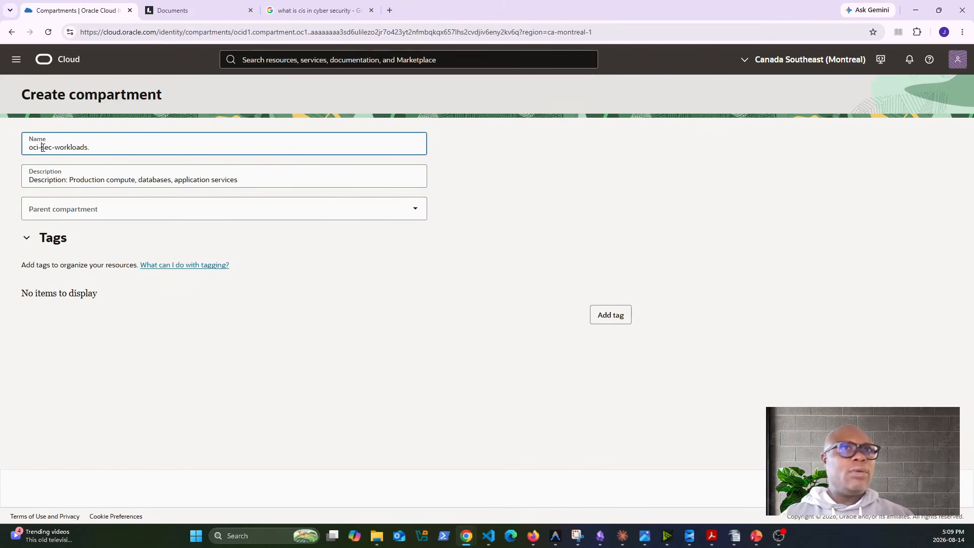
{"action": "left_click", "coordinate": [43, 148]}
{"action": "key", "text": "BackSpace"}
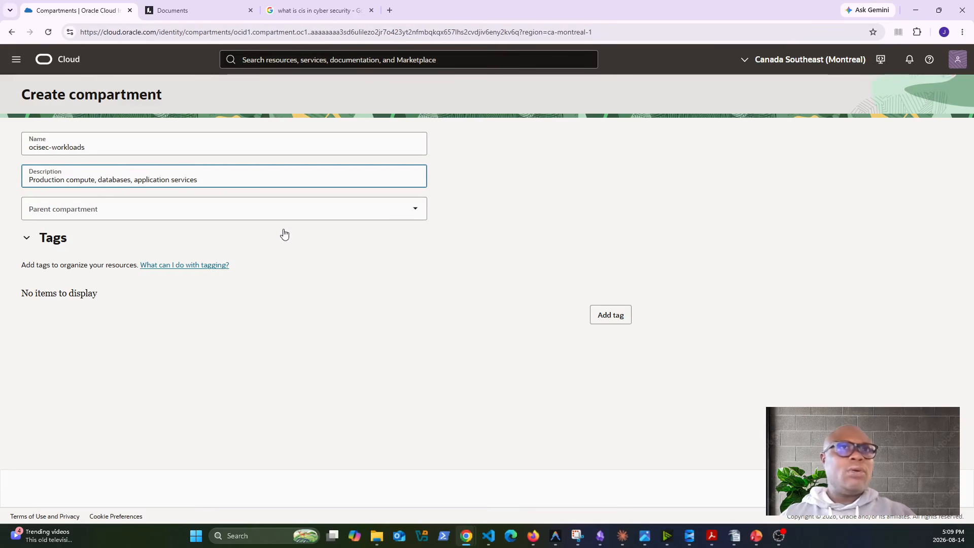
{"action": "left_click", "coordinate": [278, 211]}
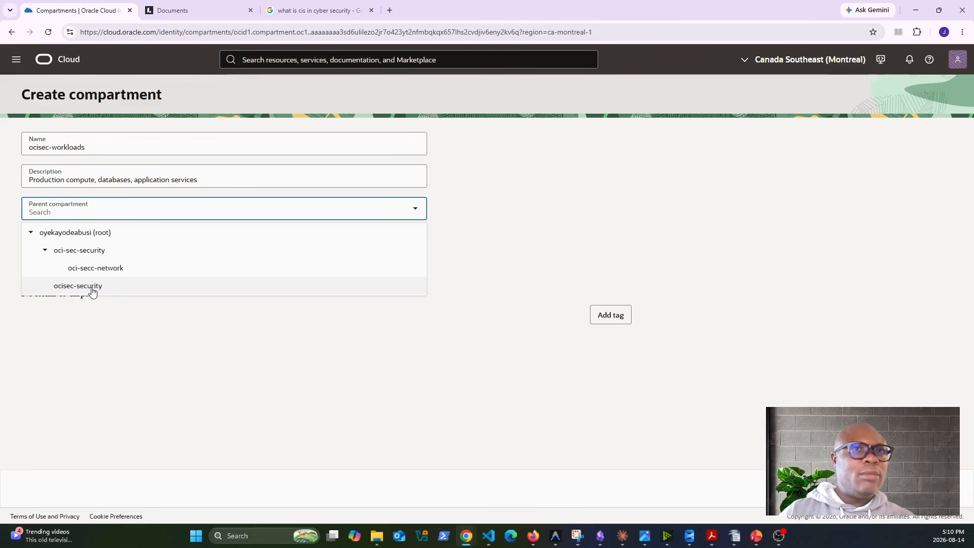
{"action": "left_click", "coordinate": [109, 292]}
{"action": "left_click", "coordinate": [102, 212]}
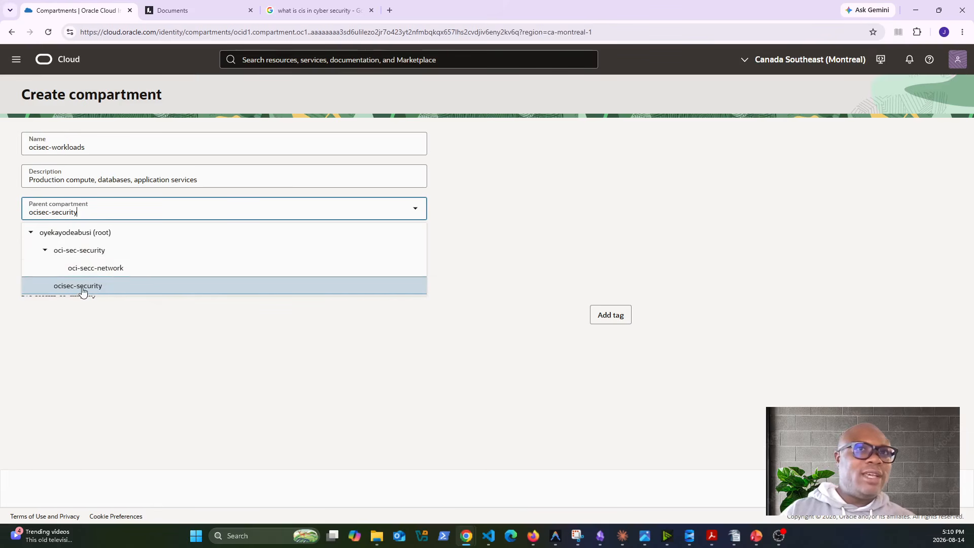
{"action": "left_click", "coordinate": [471, 251]}
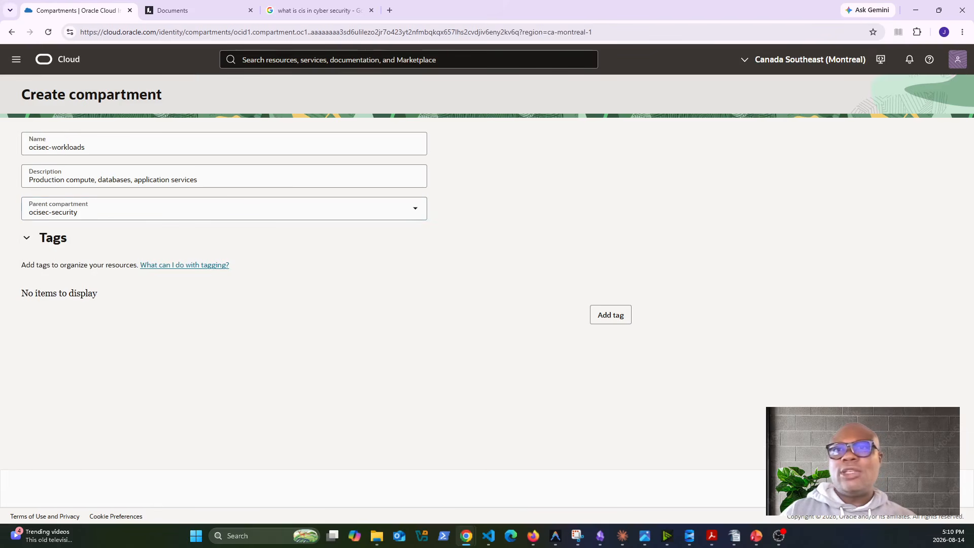
{"action": "triple_click", "coordinate": [124, 179]}
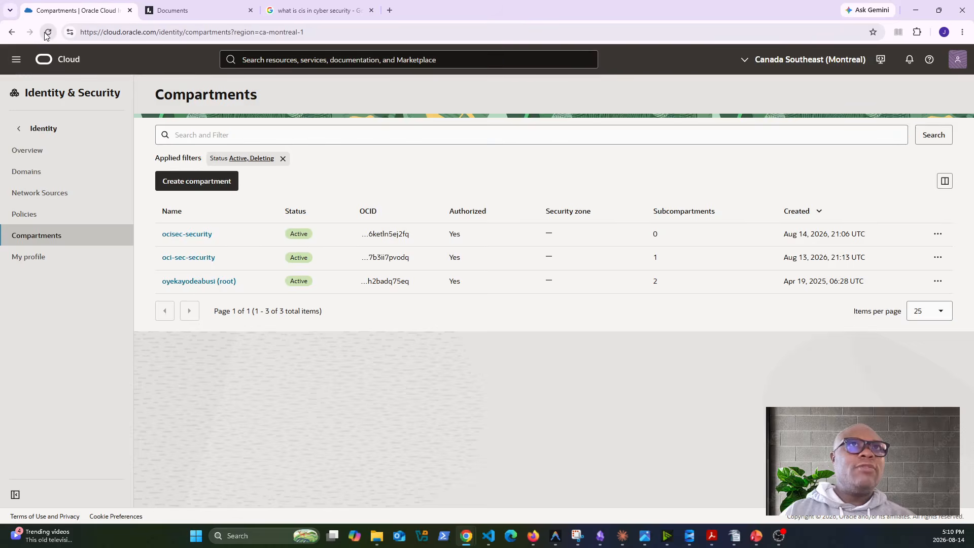
Reload the compartments list and open ocisec-network, the child compartment of ocisec-security
{"action": "left_click", "coordinate": [47, 32]}
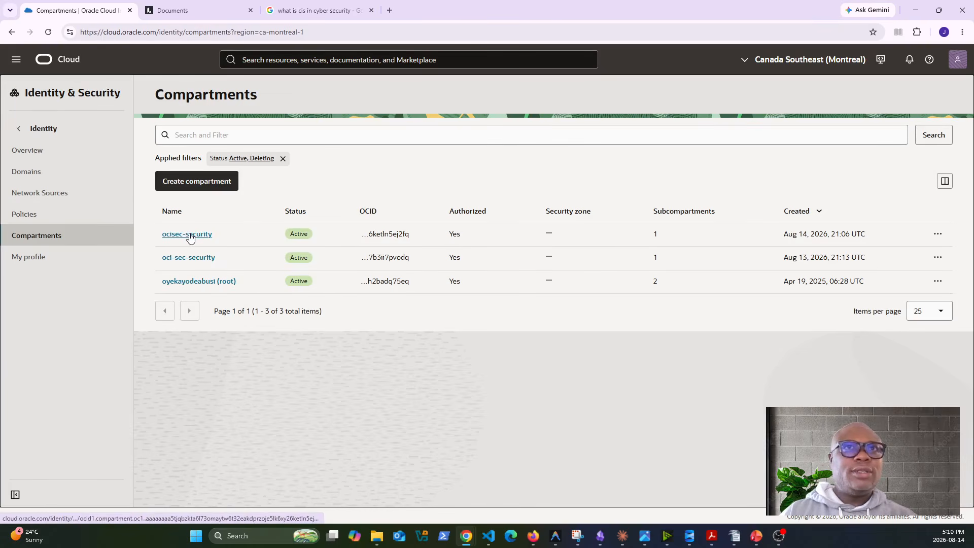
{"action": "left_click", "coordinate": [191, 235]}
{"action": "scroll", "coordinate": [189, 452], "scroll_direction": "down", "scroll_amount": 1}
{"action": "left_click", "coordinate": [190, 452]}
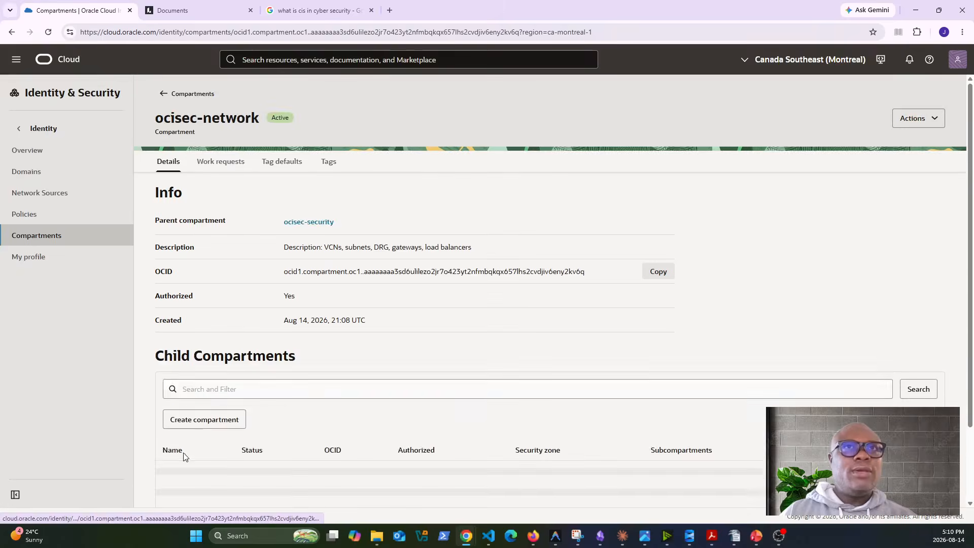
Start a child compartment of ocisec-network named ocisec-workloads with the description "Production compute, databases, application services"
{"action": "left_click", "coordinate": [204, 420]}
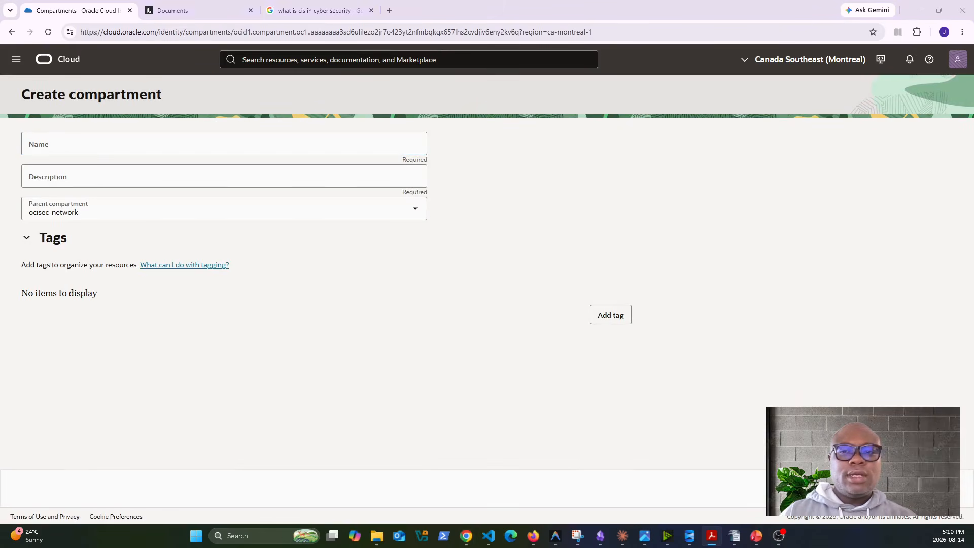
{"action": "left_click", "coordinate": [145, 146]}
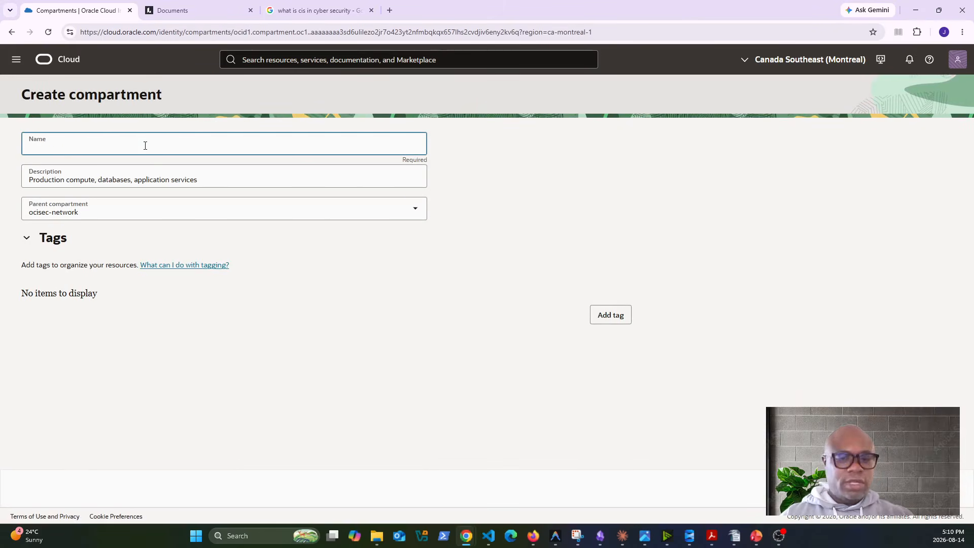
{"action": "type", "text": "oci-sec-workloads. Description"}
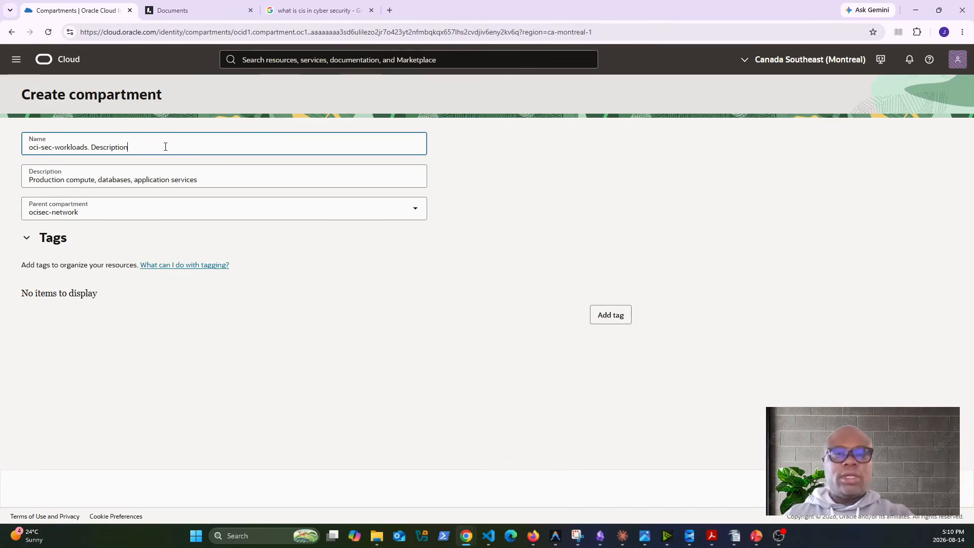
{"action": "key", "text": "ctrl+z"}
Choose ocisec-network as the parent compartment and create the ocisec-workloads compartment
{"action": "left_click", "coordinate": [207, 212]}
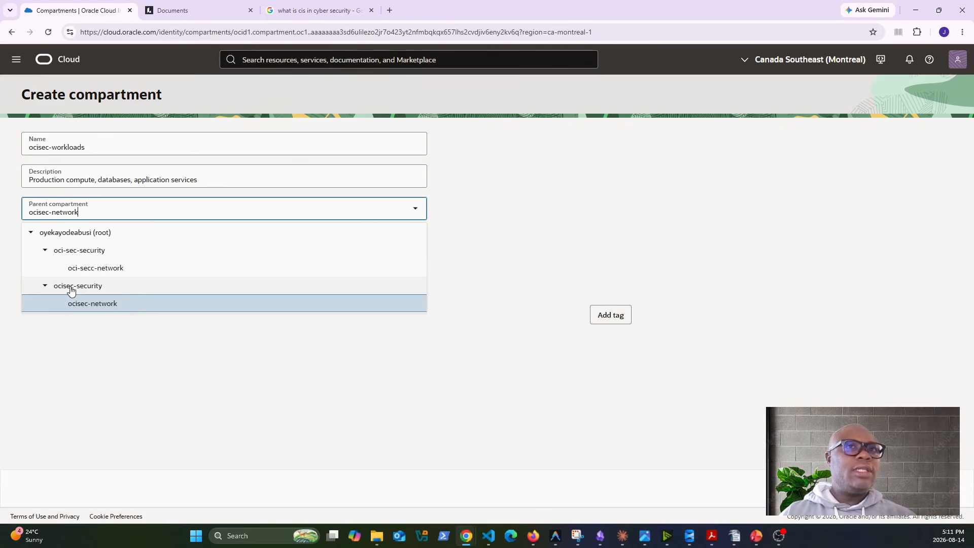
{"action": "left_click", "coordinate": [101, 305]}
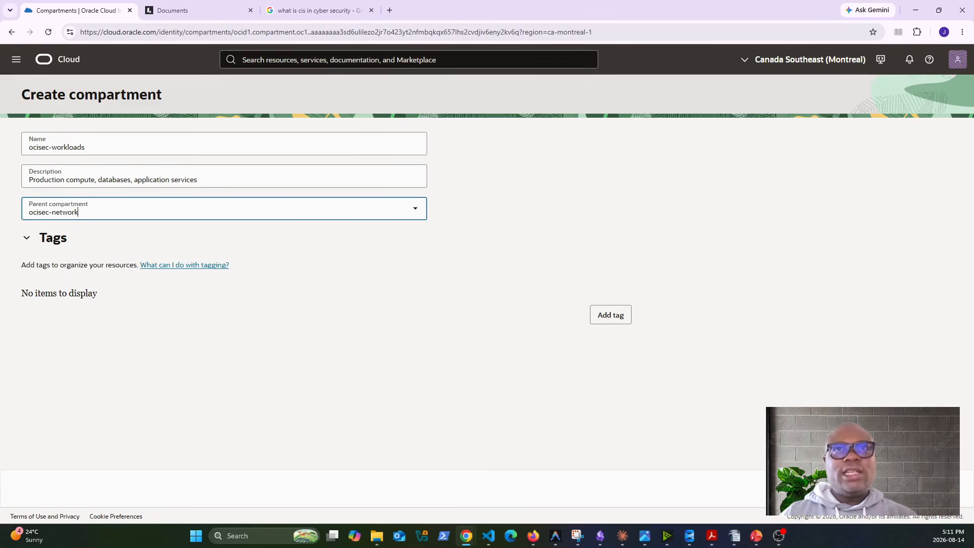
{"action": "left_click", "coordinate": [910, 488]}
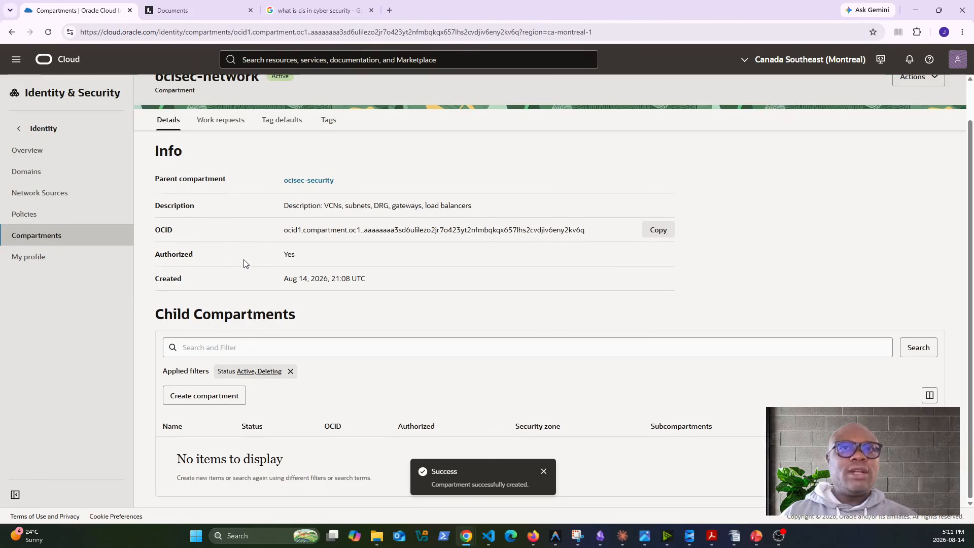
Reload the ocisec-network page and check its available actions and child compartments
{"action": "scroll", "coordinate": [228, 244], "scroll_direction": "up", "scroll_amount": 1}
{"action": "left_click", "coordinate": [47, 33]}
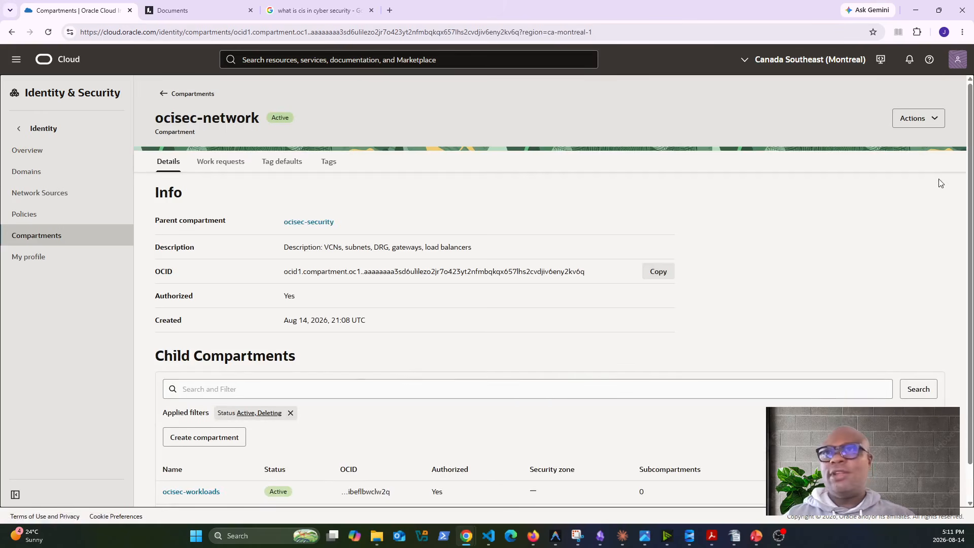
{"action": "left_click", "coordinate": [937, 119]}
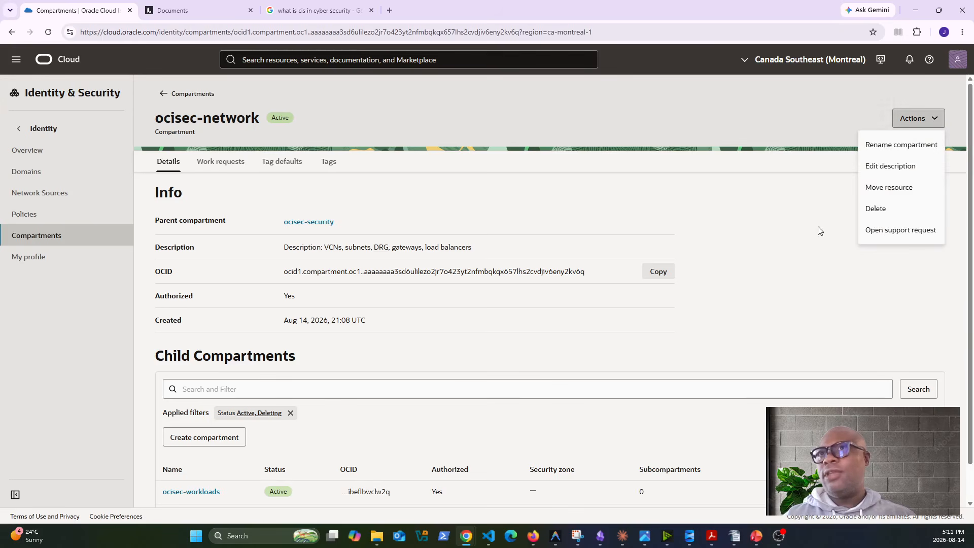
{"action": "left_click", "coordinate": [765, 278]}
{"action": "scroll", "coordinate": [254, 459], "scroll_direction": "down", "scroll_amount": 1}
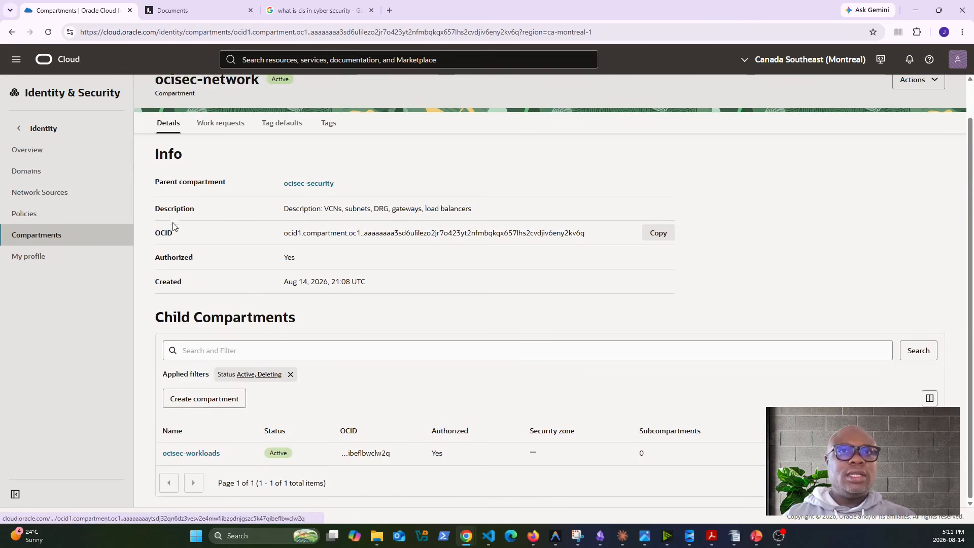
{"action": "scroll", "coordinate": [96, 77], "scroll_direction": "up", "scroll_amount": 1}
Go from the compartments list through ocisec-security and ocisec-network to open the ocisec-workloads compartment
{"action": "left_click", "coordinate": [163, 94]}
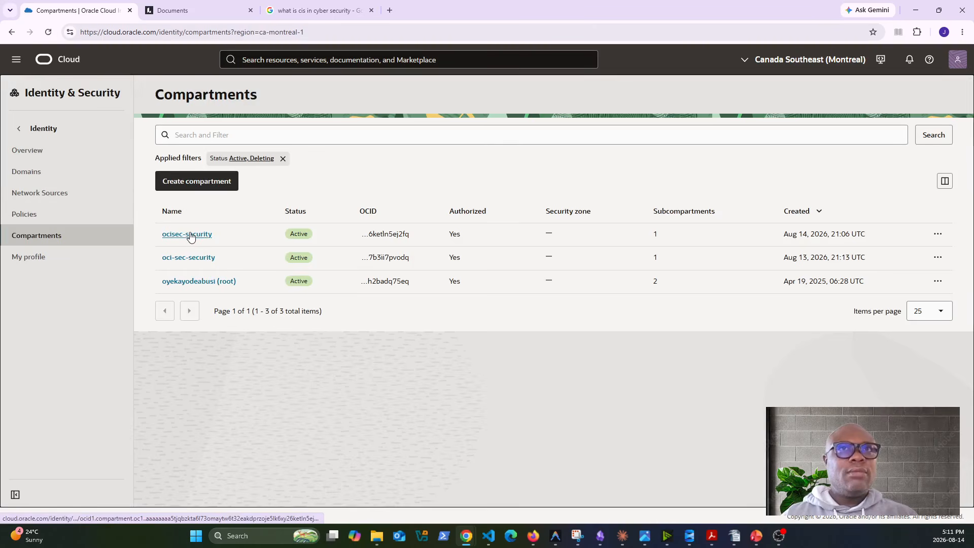
{"action": "left_click", "coordinate": [191, 235]}
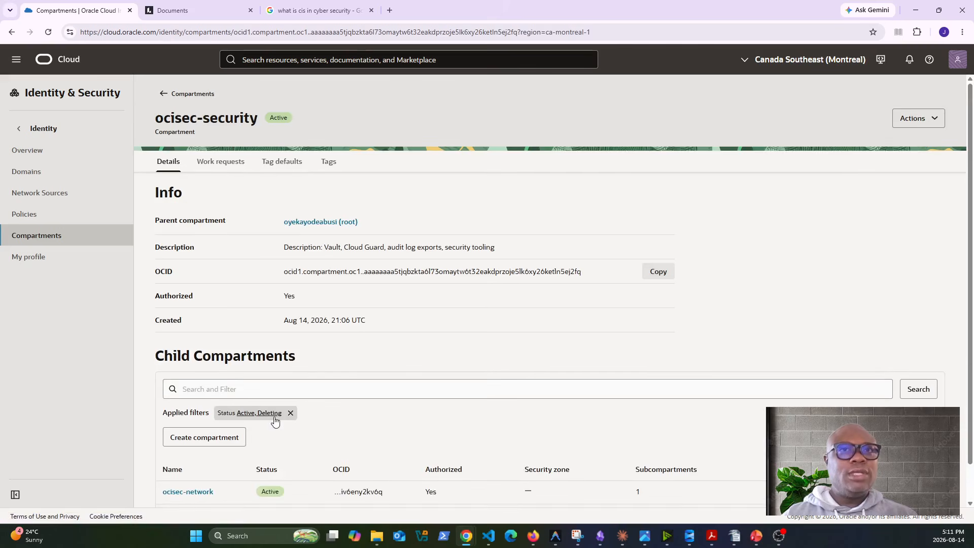
{"action": "scroll", "coordinate": [191, 446], "scroll_direction": "down", "scroll_amount": 1}
{"action": "left_click", "coordinate": [192, 454]}
{"action": "scroll", "coordinate": [203, 453], "scroll_direction": "down", "scroll_amount": 1}
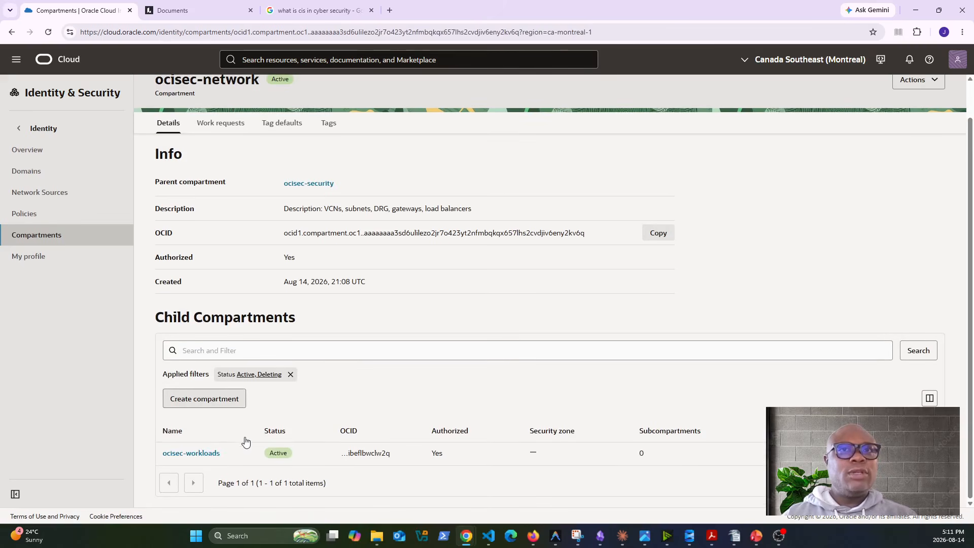
{"action": "left_click", "coordinate": [205, 455]}
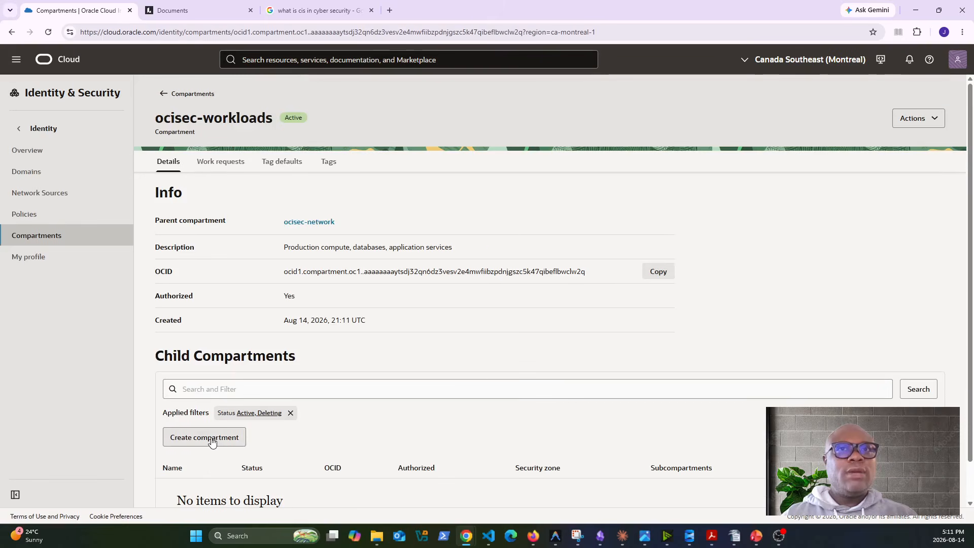
Start a child compartment of ocisec-workloads with the description "Development and test — no production data permitted"
{"action": "left_click", "coordinate": [211, 439]}
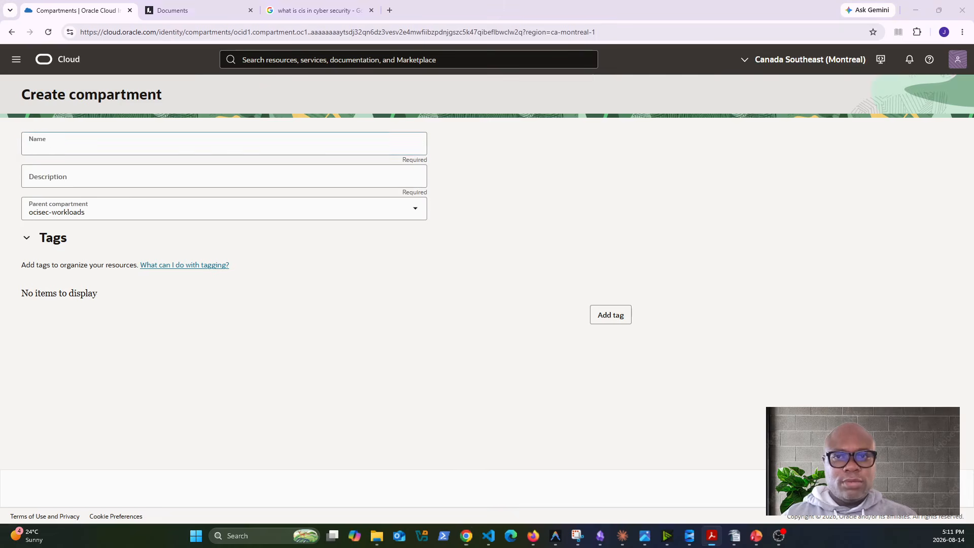
{"action": "left_click", "coordinate": [168, 183]}
{"action": "type", "text": "Development and test — no production data permitted"}
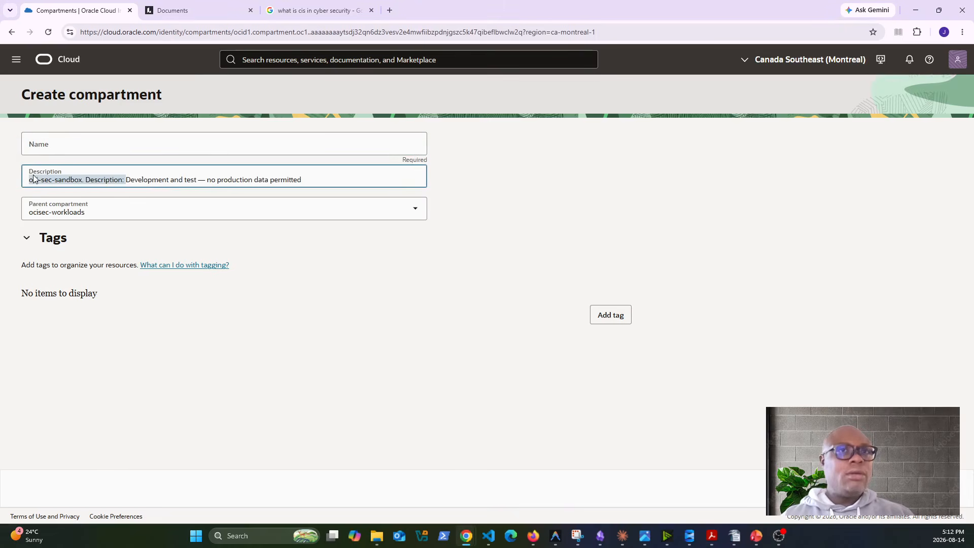
Name the new compartment ocisec-sandbox and create it under ocisec-workloads
{"action": "left_click", "coordinate": [93, 143]}
{"action": "type", "text": "oci-sec-sandbox. Description"}
{"action": "key", "text": "BackSpace"}
{"action": "key", "text": "BackSpace"}
{"action": "key", "text": "BackSpace"}
{"action": "key", "text": "BackSpace"}
{"action": "key", "text": "BackSpace"}
{"action": "key", "text": "BackSpace"}
{"action": "key", "text": "BackSpace"}
{"action": "key", "text": "BackSpace"}
{"action": "key", "text": "BackSpace"}
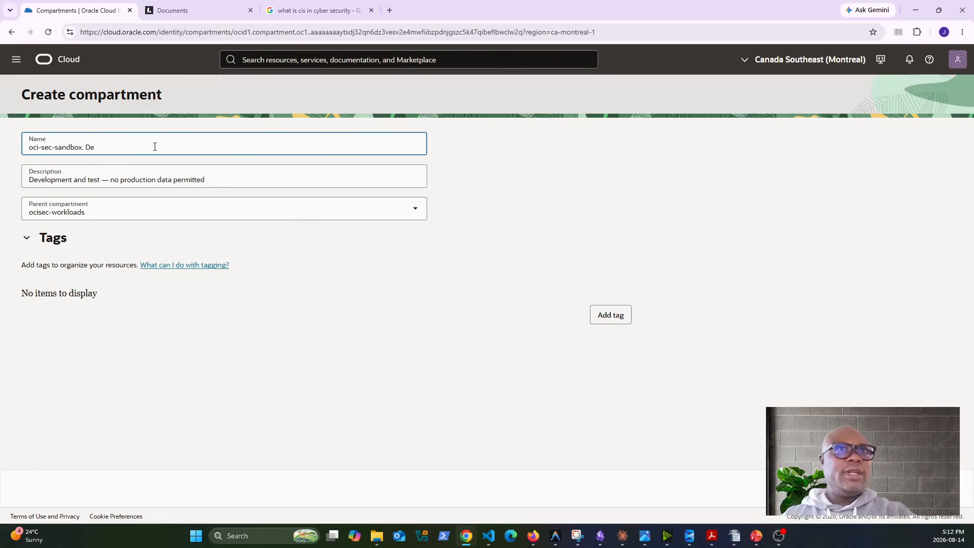
{"action": "left_click", "coordinate": [44, 147]}
{"action": "key", "text": "BackSpace"}
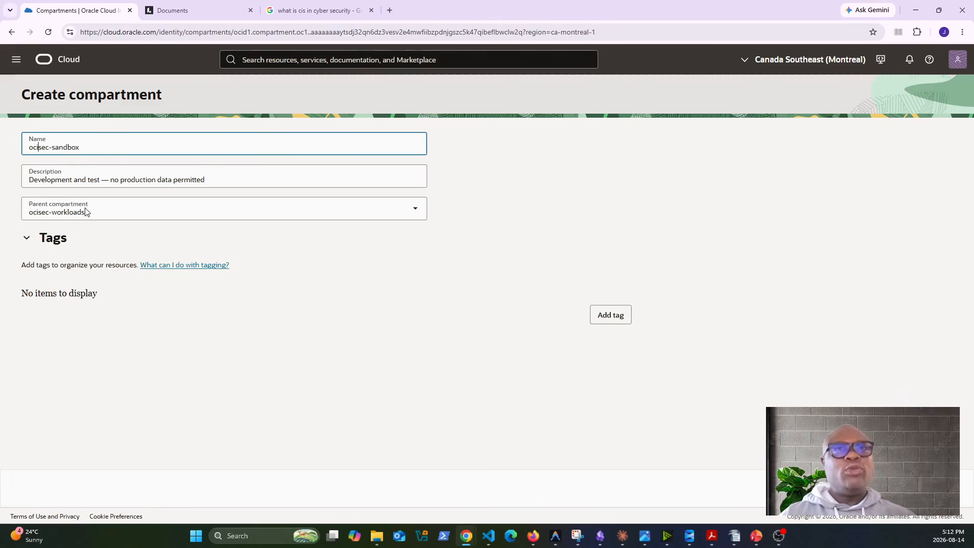
{"action": "left_click", "coordinate": [913, 488]}
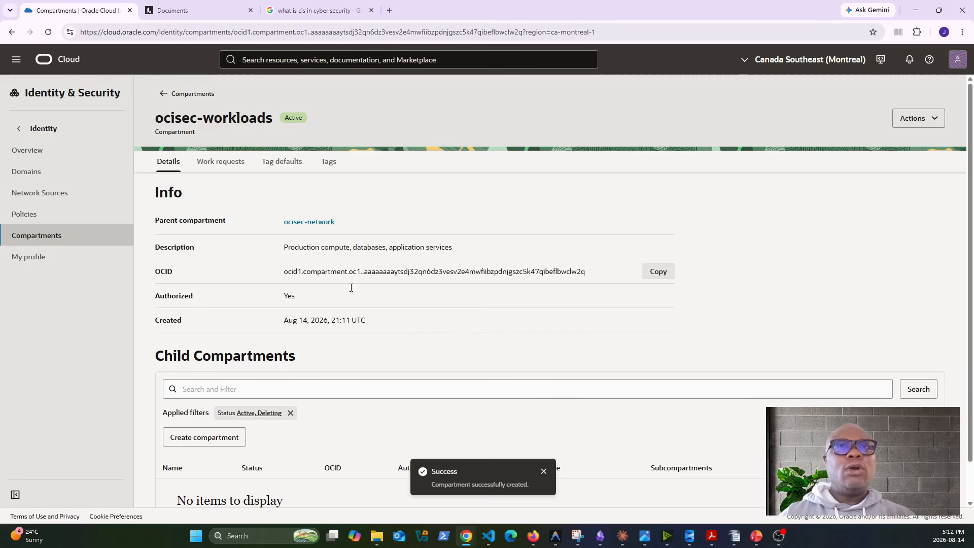
Remove the status filter from the compartments list and open ocisec-security to review its child compartments
{"action": "left_click", "coordinate": [164, 94]}
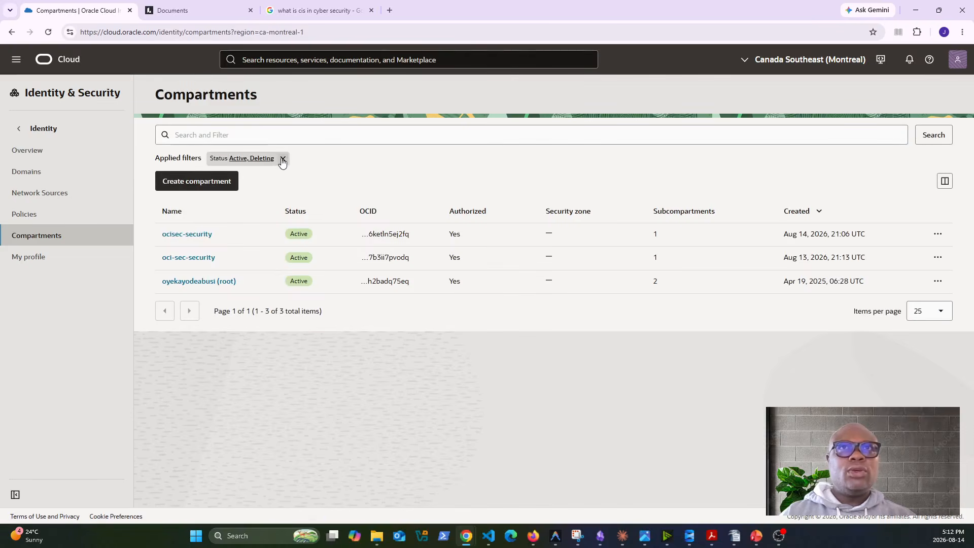
{"action": "left_click", "coordinate": [281, 158]}
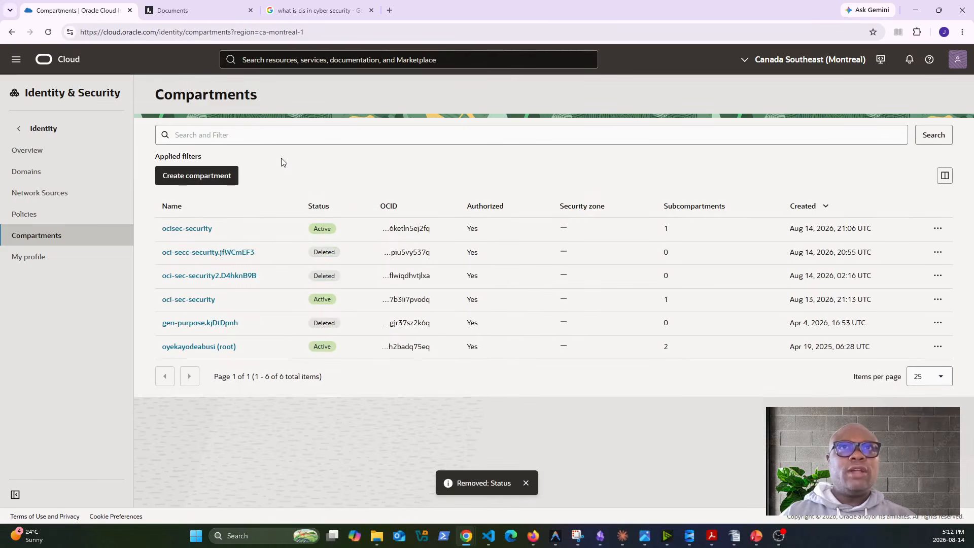
{"action": "left_click", "coordinate": [199, 231]}
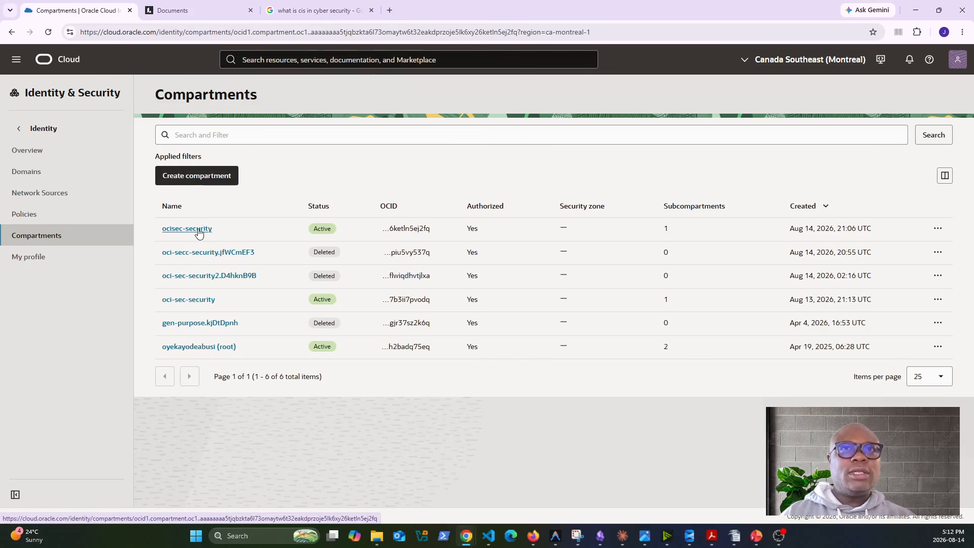
{"action": "scroll", "coordinate": [300, 361], "scroll_direction": "down", "scroll_amount": 1}
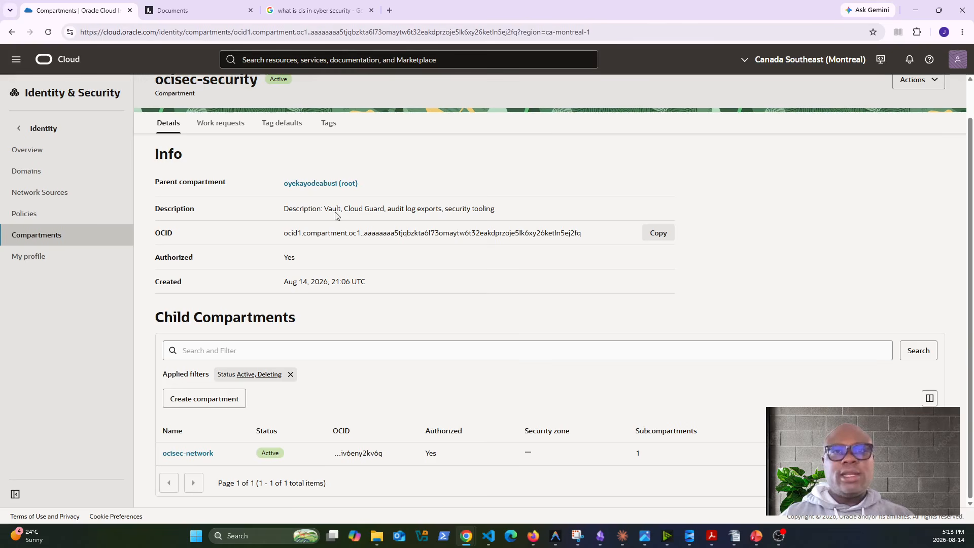
Open the Default domain's user management and select the oci-sec-network-admins group
{"action": "left_click", "coordinate": [38, 176]}
{"action": "left_click", "coordinate": [171, 235]}
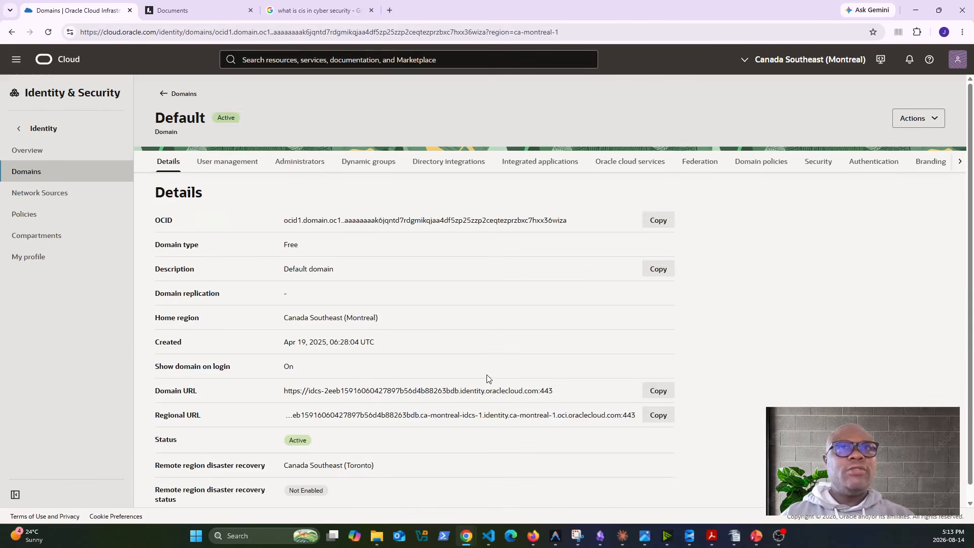
{"action": "left_click", "coordinate": [244, 166]}
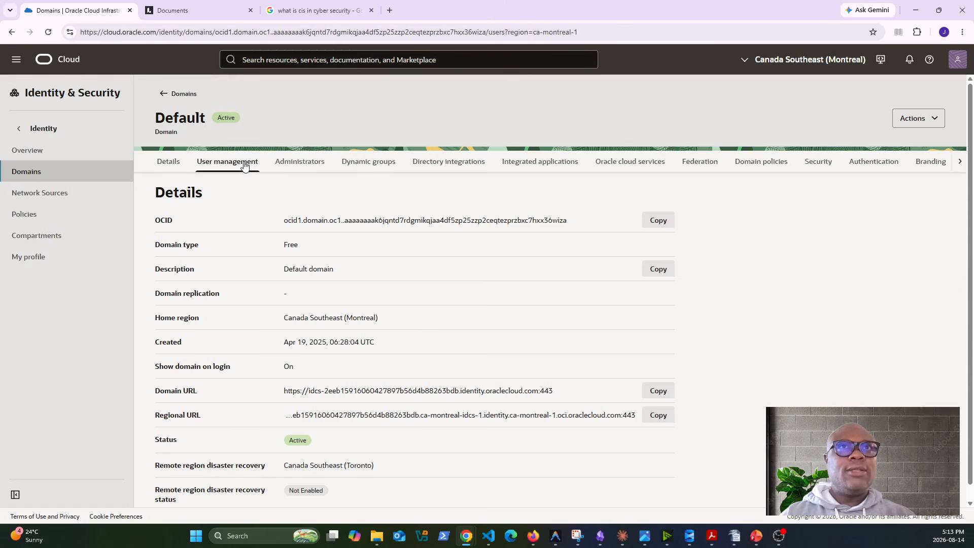
{"action": "scroll", "coordinate": [306, 221], "scroll_direction": "down", "scroll_amount": 5}
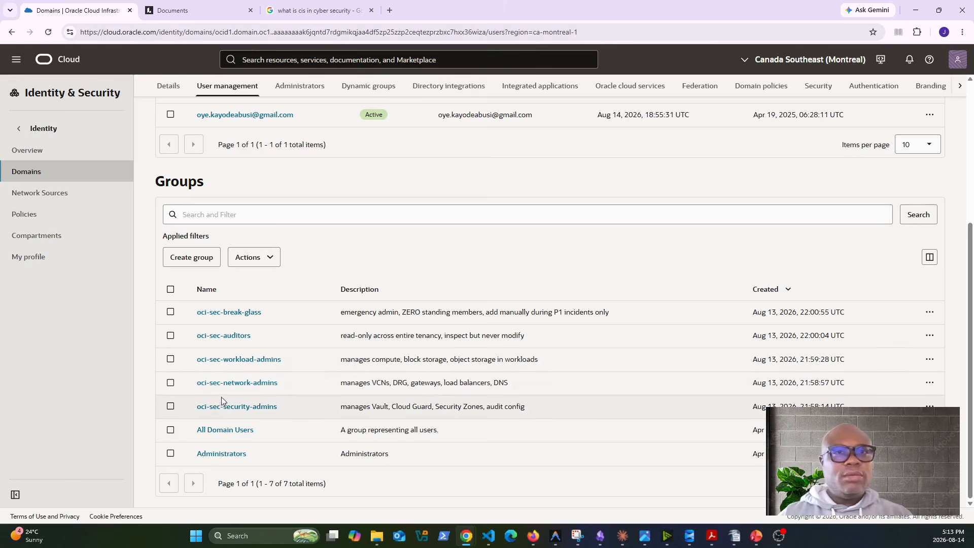
{"action": "left_click", "coordinate": [171, 383]}
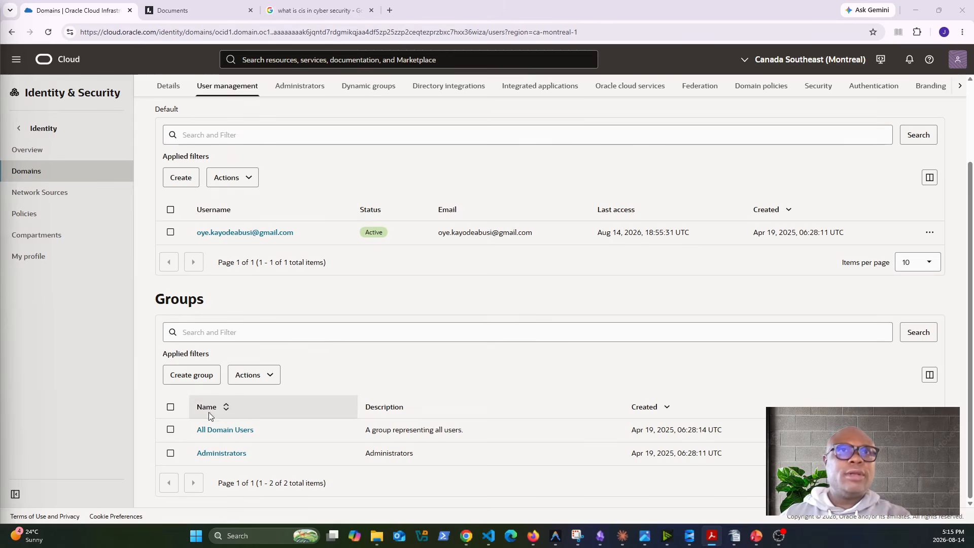
Start a new group in the Default domain with the description "manages Vault, Cloud Guard, Security Zones, audit config"
{"action": "left_click", "coordinate": [191, 375]}
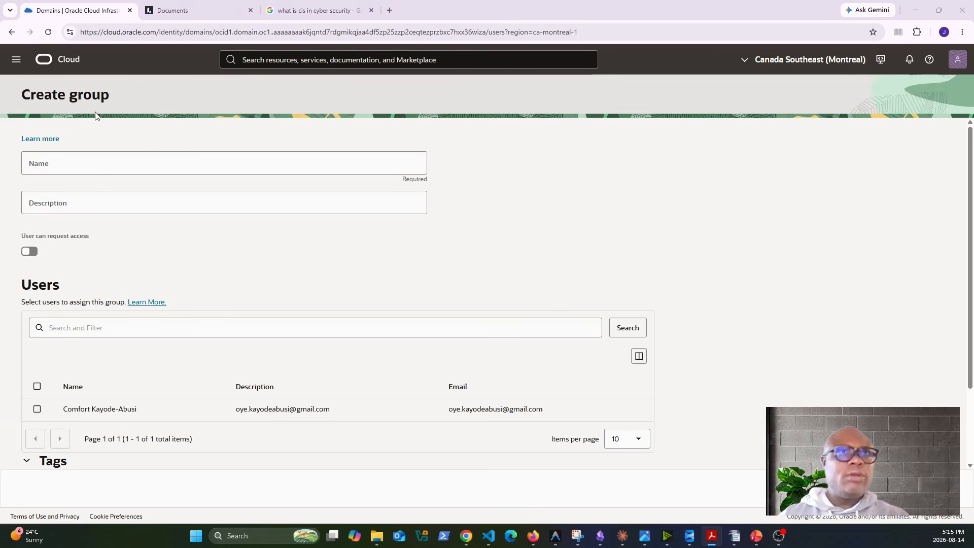
{"action": "left_click", "coordinate": [204, 202]}
{"action": "type", "text": "oci-sec-security-admins — manages Vault, Cloud Guard, Security Zones, audit config"}
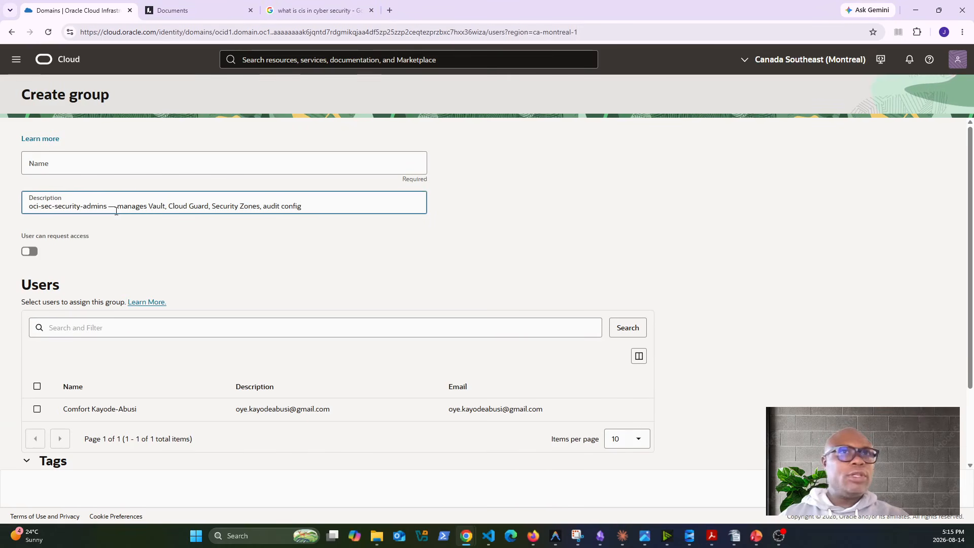
{"action": "left_click_drag", "start_coordinate": [120, 207], "coordinate": [27, 207]}
{"action": "key", "text": "ctrl+x"}
Name the new group ocisec-security-admins and create it without assigning any users
{"action": "left_click", "coordinate": [150, 168]}
{"action": "key", "text": "ctrl+v"}
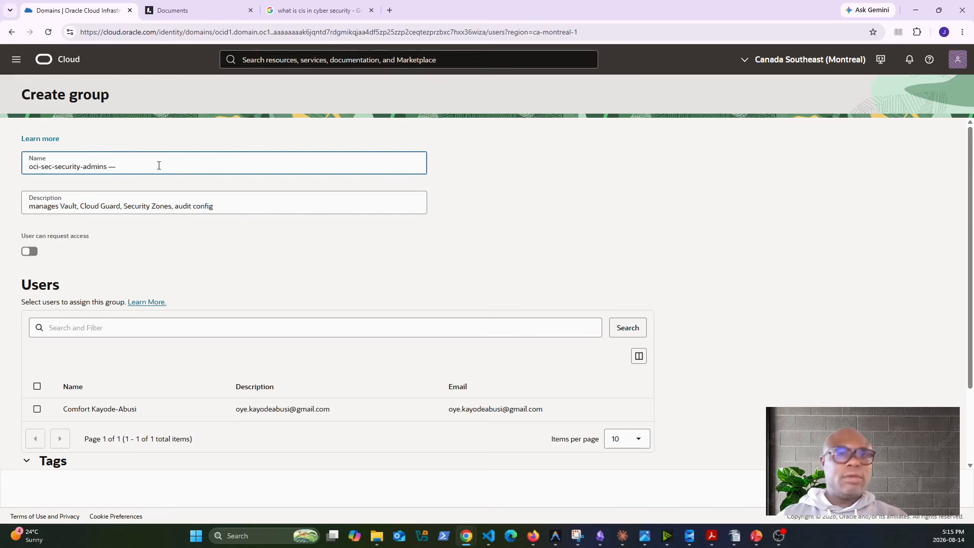
{"action": "key", "text": "BackSpace"}
{"action": "key", "text": "BackSpace"}
{"action": "key", "text": "BackSpace"}
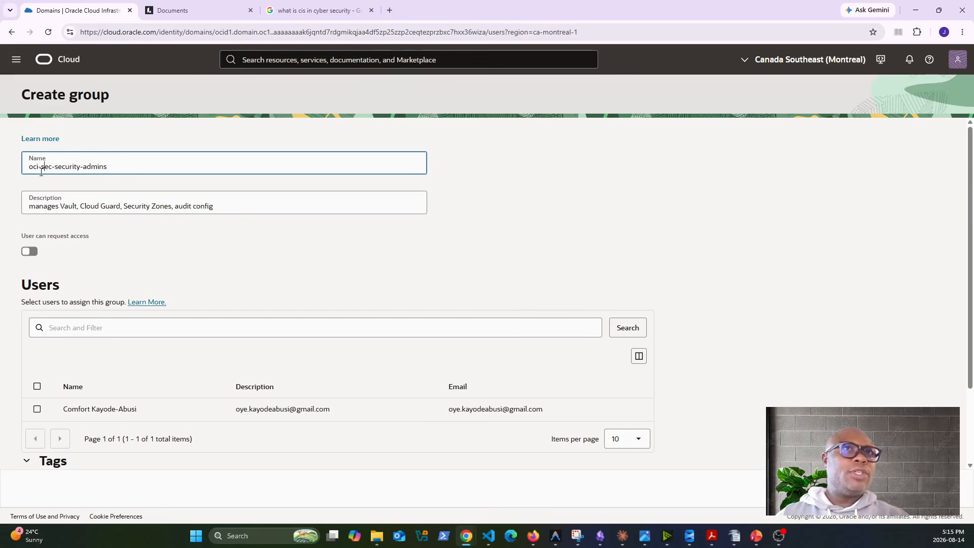
{"action": "left_click", "coordinate": [43, 170]}
{"action": "key", "text": "BackSpace"}
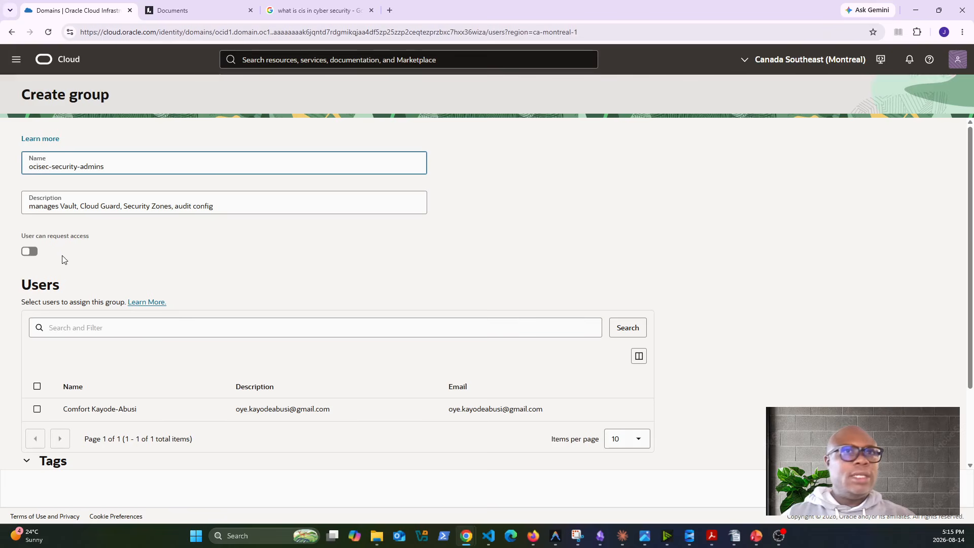
{"action": "scroll", "coordinate": [196, 344], "scroll_direction": "down", "scroll_amount": 2}
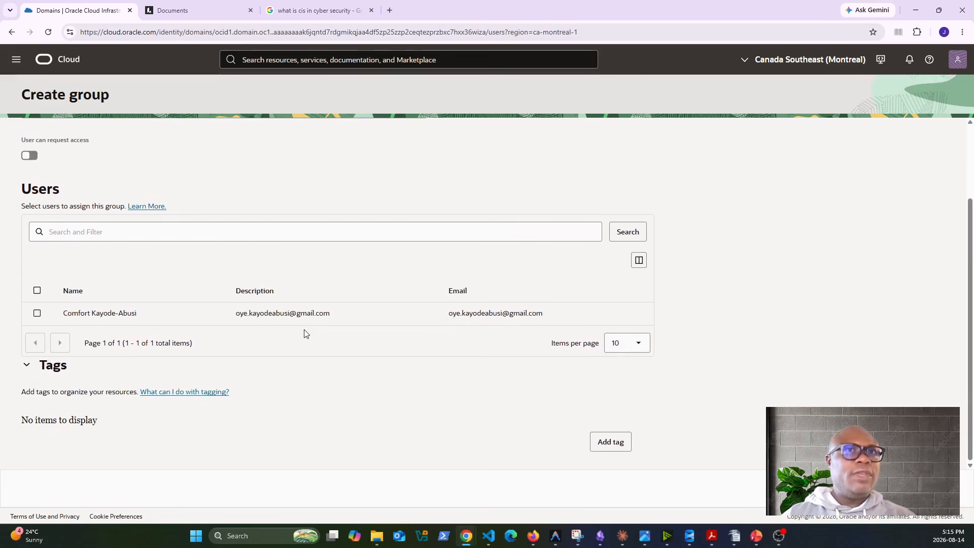
{"action": "scroll", "coordinate": [306, 334], "scroll_direction": "up", "scroll_amount": 1}
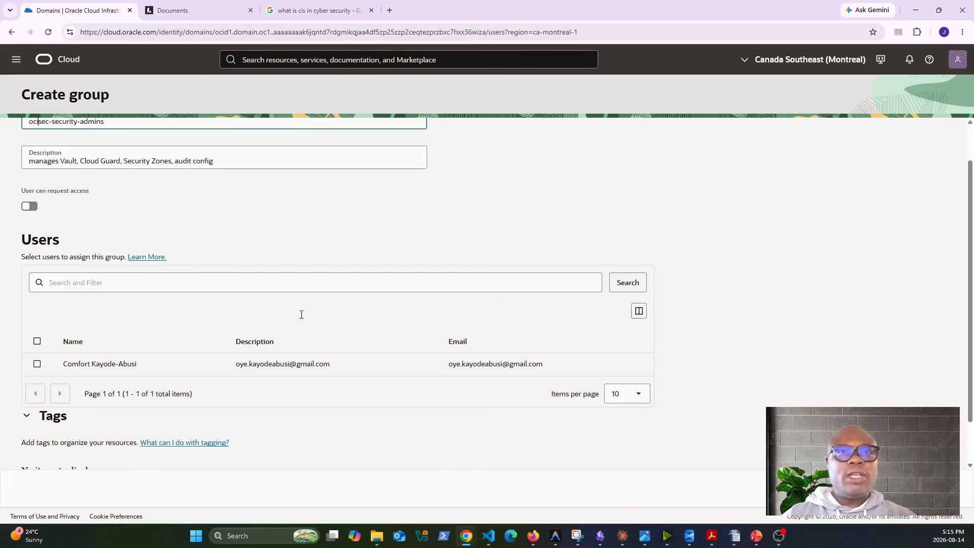
{"action": "scroll", "coordinate": [426, 427], "scroll_direction": "down", "scroll_amount": 1}
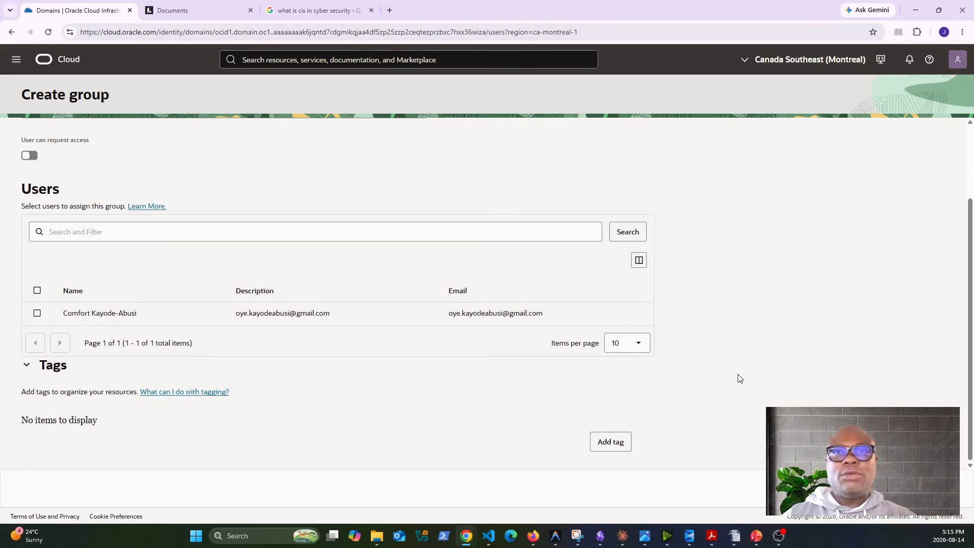
{"action": "scroll", "coordinate": [739, 378], "scroll_direction": "up", "scroll_amount": 2}
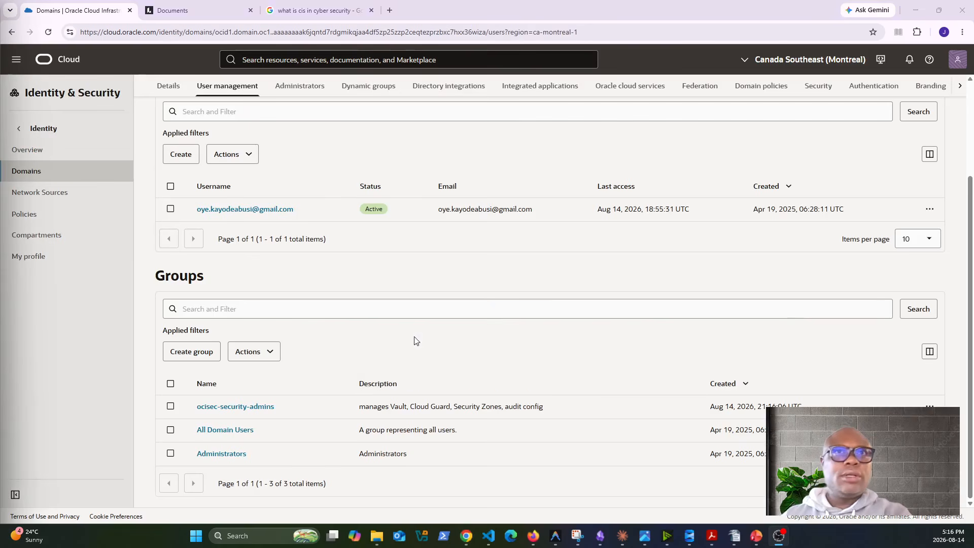
Start another group with the description "manages VCNs, DRG, gateways, load balancers, DNS"
{"action": "left_click", "coordinate": [187, 351]}
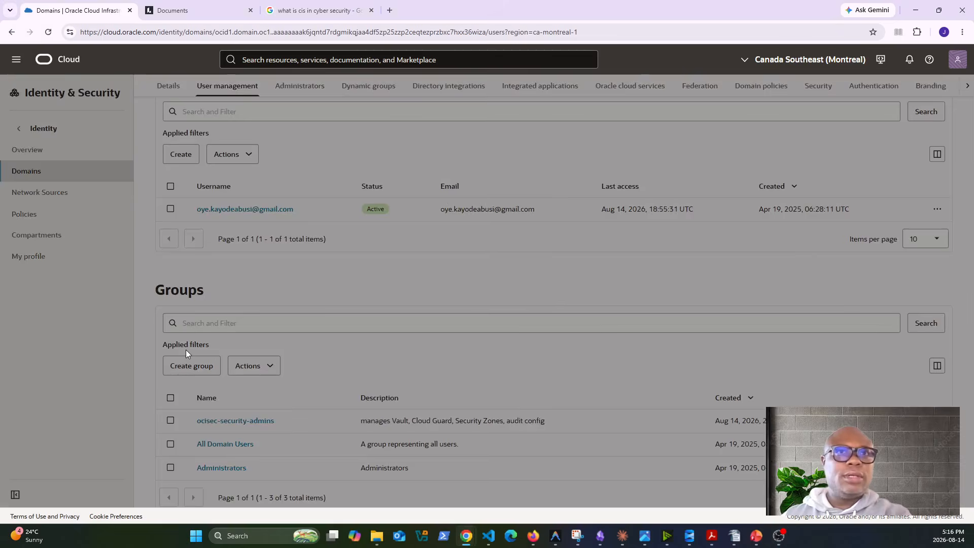
{"action": "left_click", "coordinate": [132, 201]}
{"action": "key", "text": "ctrl+v"}
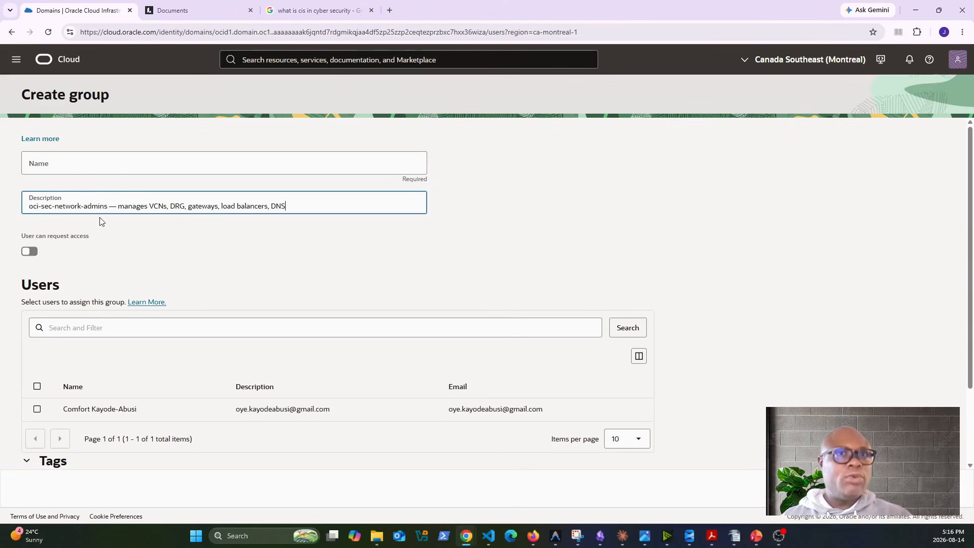
{"action": "left_click_drag", "start_coordinate": [116, 205], "coordinate": [10, 199]}
{"action": "key", "text": "ctrl+x"}
Name the new group ocisec-network-admins and create it without assigning any users
{"action": "left_click", "coordinate": [72, 162]}
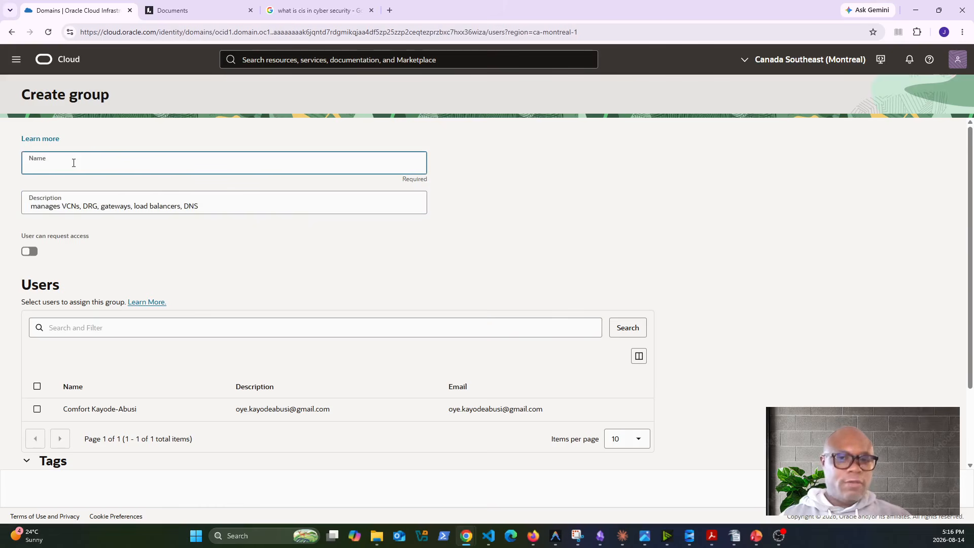
{"action": "key", "text": "ctrl+v"}
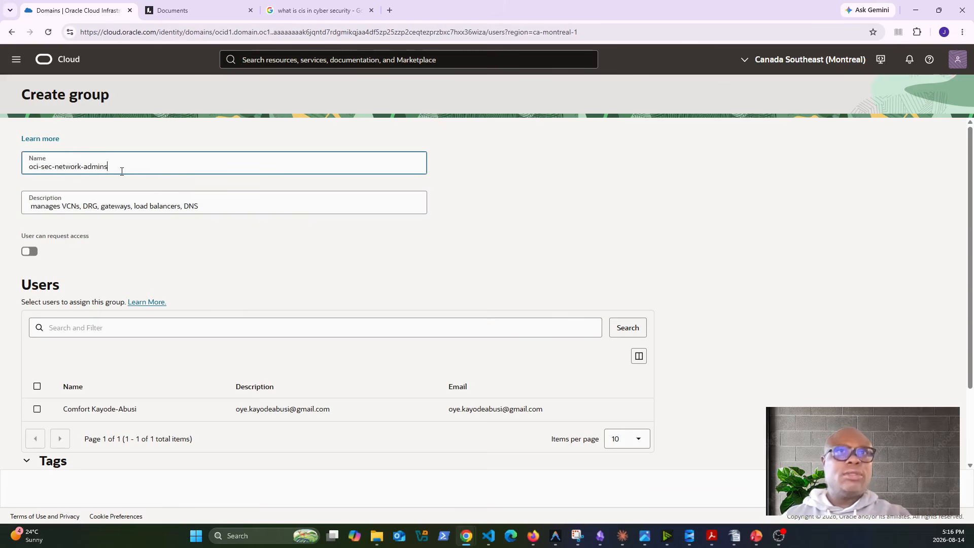
{"action": "left_click", "coordinate": [40, 167]}
{"action": "key", "text": "BackSpace"}
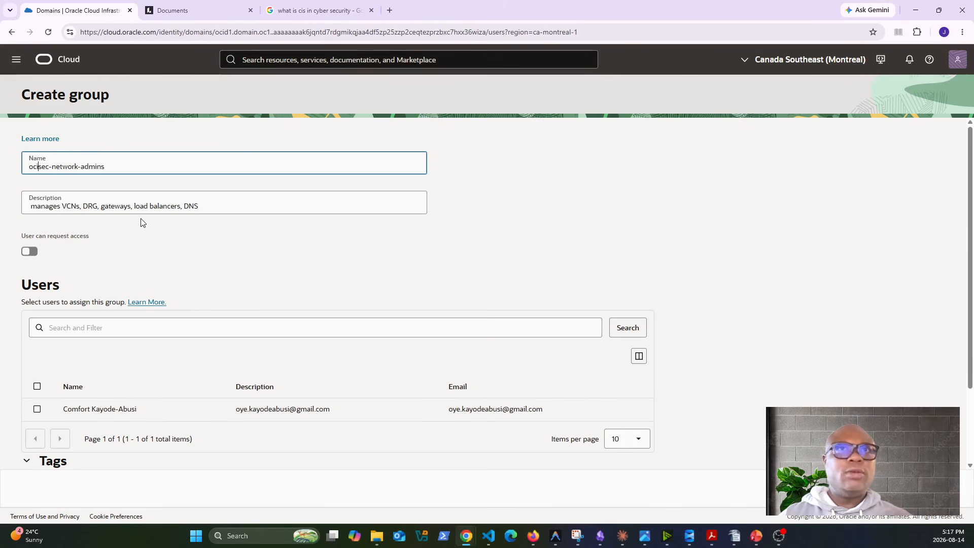
{"action": "scroll", "coordinate": [812, 390], "scroll_direction": "down", "scroll_amount": 2}
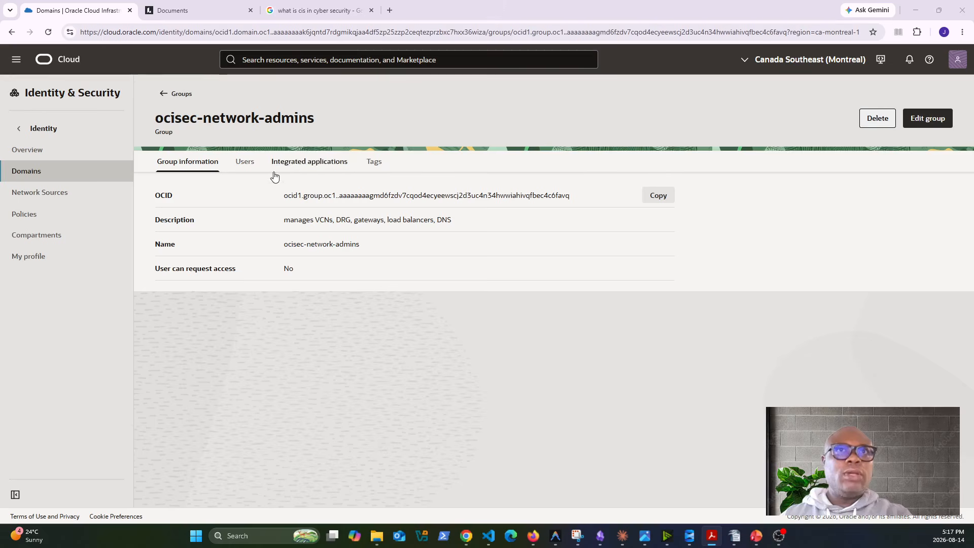
Return to the groups list and start a group with the description "manages compute, block storage, object storage in workloads"
{"action": "left_click", "coordinate": [166, 99]}
{"action": "left_click", "coordinate": [196, 330]}
{"action": "left_click", "coordinate": [119, 202]}
{"action": "key", "text": "ctrl+v"}
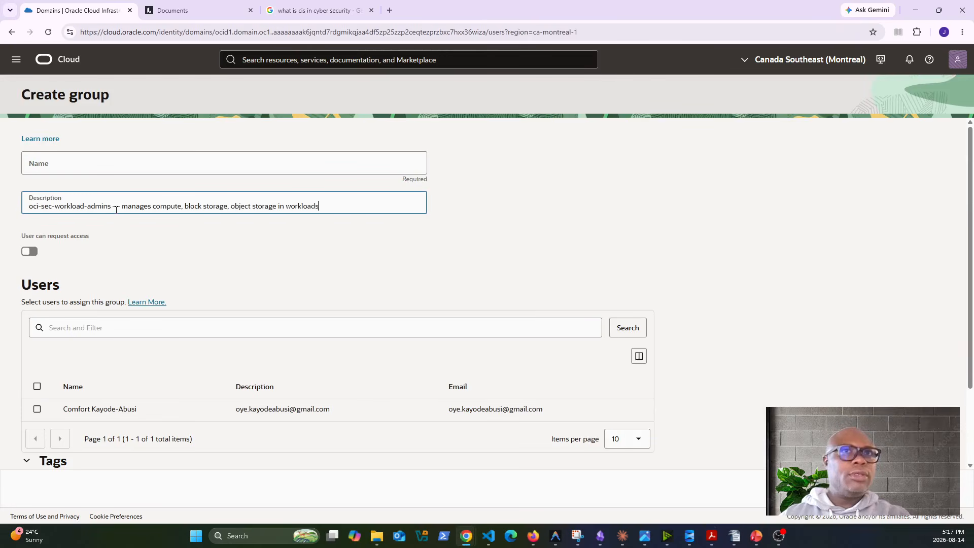
{"action": "left_click_drag", "start_coordinate": [121, 206], "coordinate": [30, 198]}
{"action": "key", "text": "ctrl+x"}
Name the new group ocisec-workload-admins and create it
{"action": "left_click", "coordinate": [43, 165]}
{"action": "key", "text": "ctrl+v"}
{"action": "key", "text": "BackSpace"}
{"action": "key", "text": "BackSpace"}
{"action": "left_click", "coordinate": [42, 168]}
{"action": "key", "text": "BackSpace"}
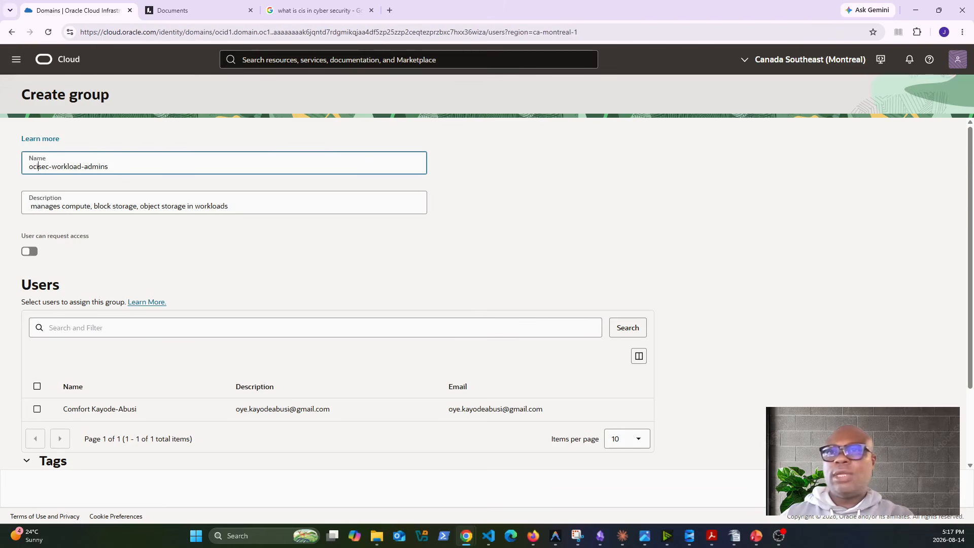
{"action": "key", "text": "Return"}
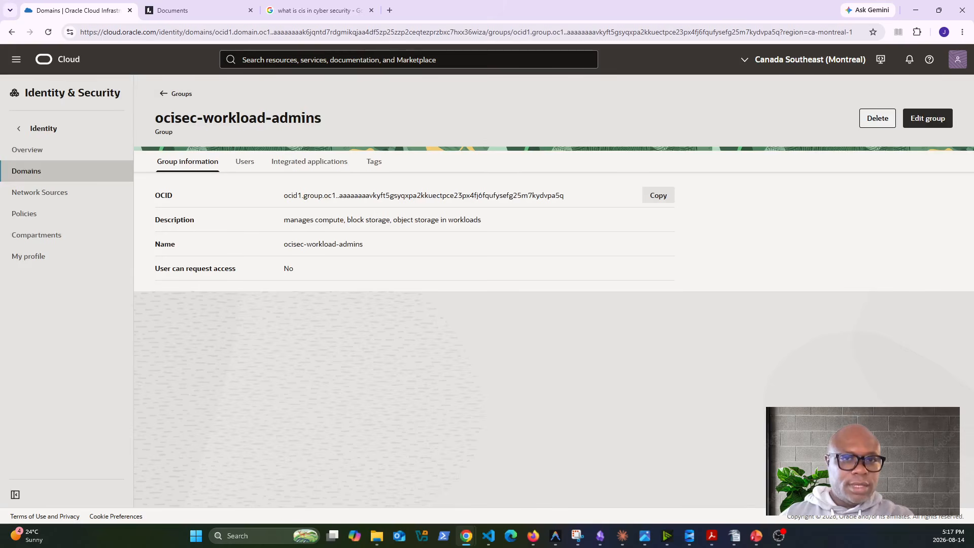
Create a group named ocisec-auditors with the description "read-only across entire tenancy, inspect but never modify"
{"action": "left_click", "coordinate": [168, 93]}
{"action": "left_click", "coordinate": [187, 306]}
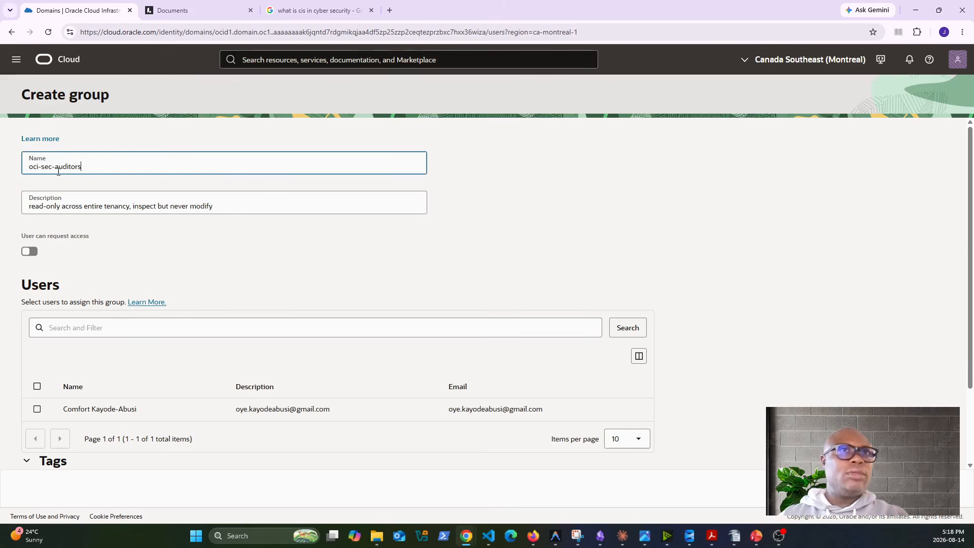
{"action": "left_click", "coordinate": [42, 167]}
{"action": "key", "text": "BackSpace"}
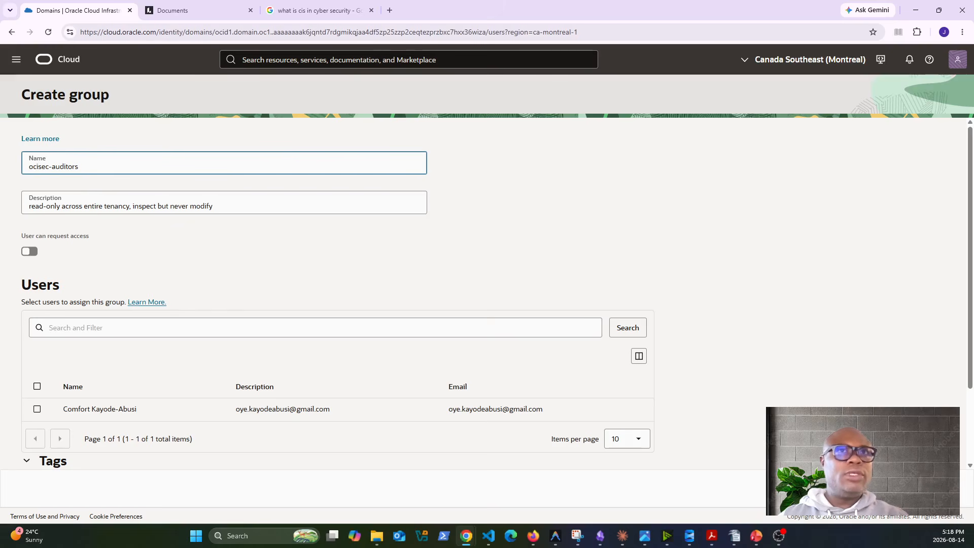
{"action": "left_click", "coordinate": [934, 488]}
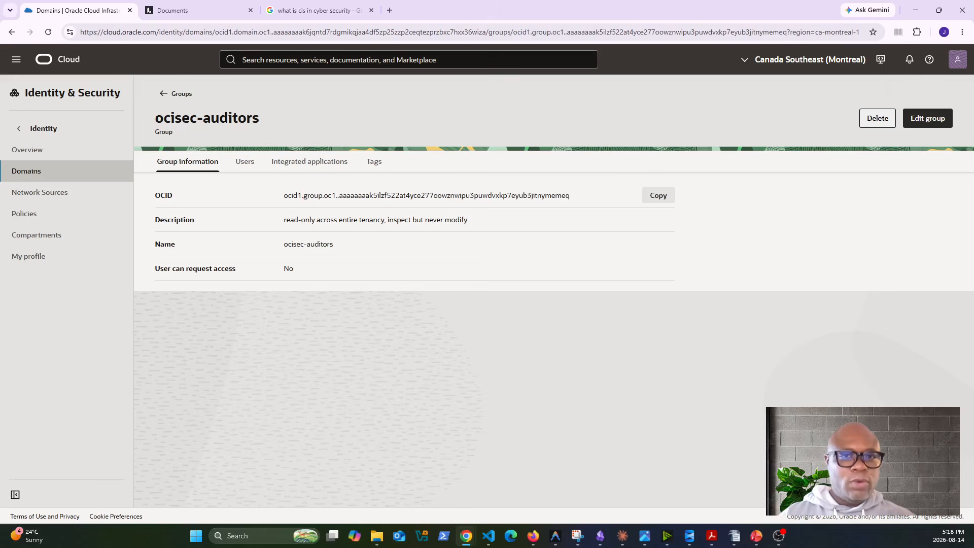
Start a group with the description "emergency admin, ZERO standing members, add manually during P1 incidents only"
{"action": "key", "text": "alt+Tab"}
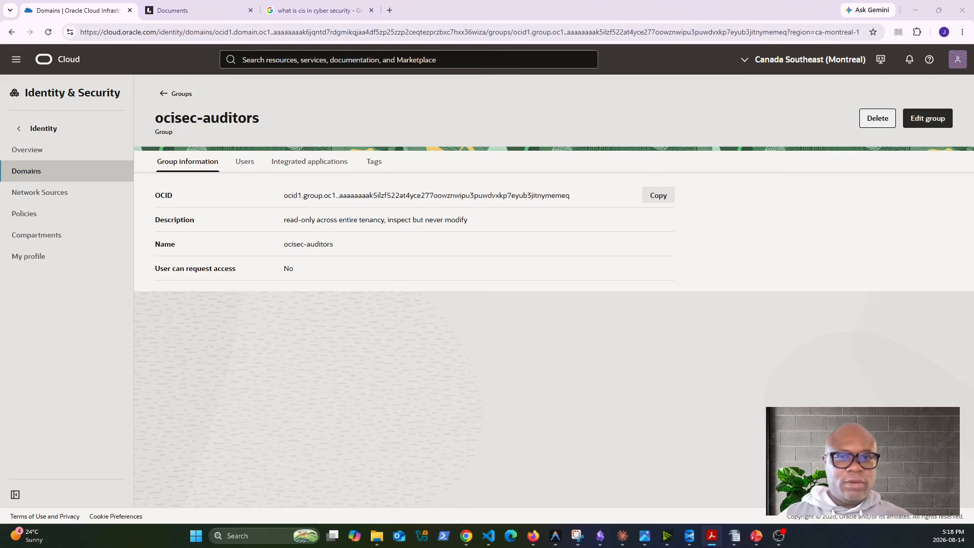
{"action": "left_click", "coordinate": [179, 94]}
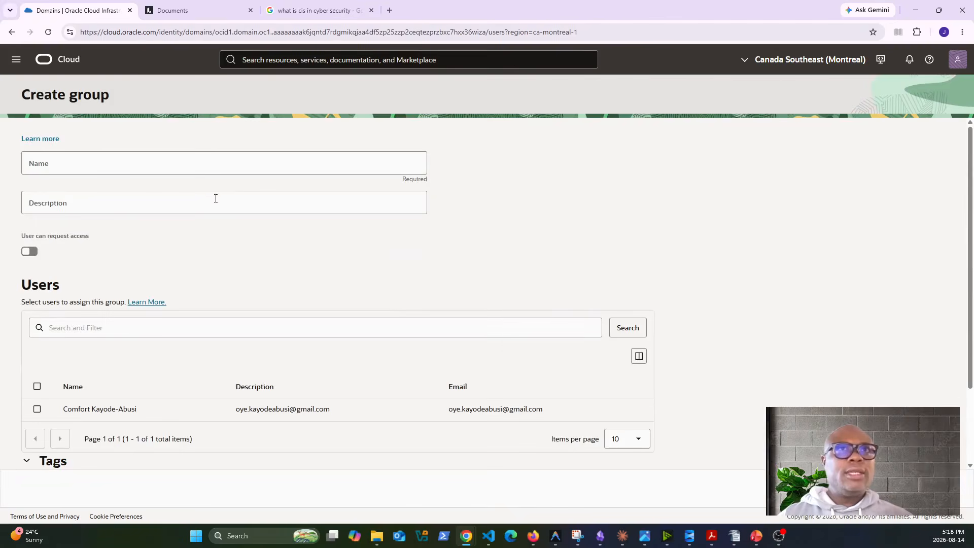
{"action": "left_click", "coordinate": [200, 208]}
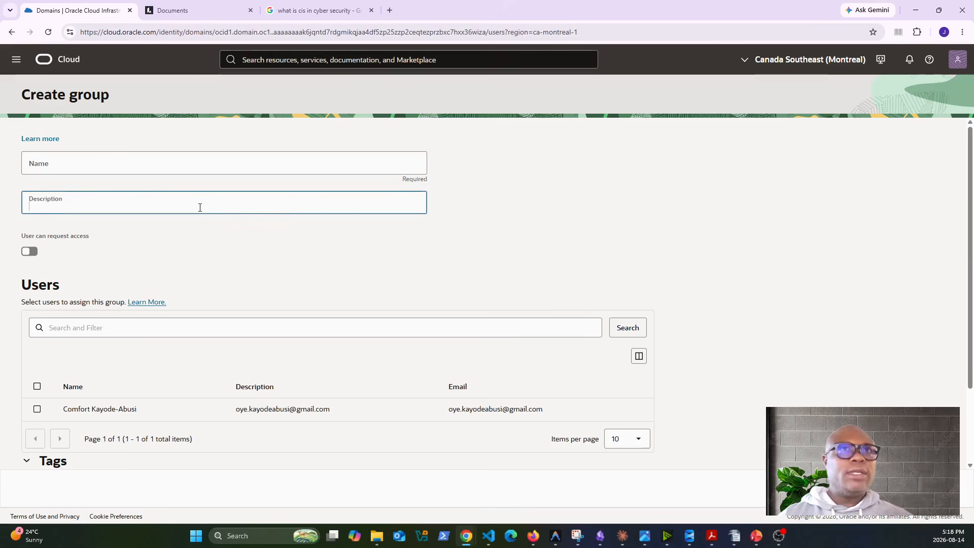
{"action": "key", "text": "ctrl+v"}
{"action": "left_click_drag", "start_coordinate": [101, 206], "coordinate": [20, 210]}
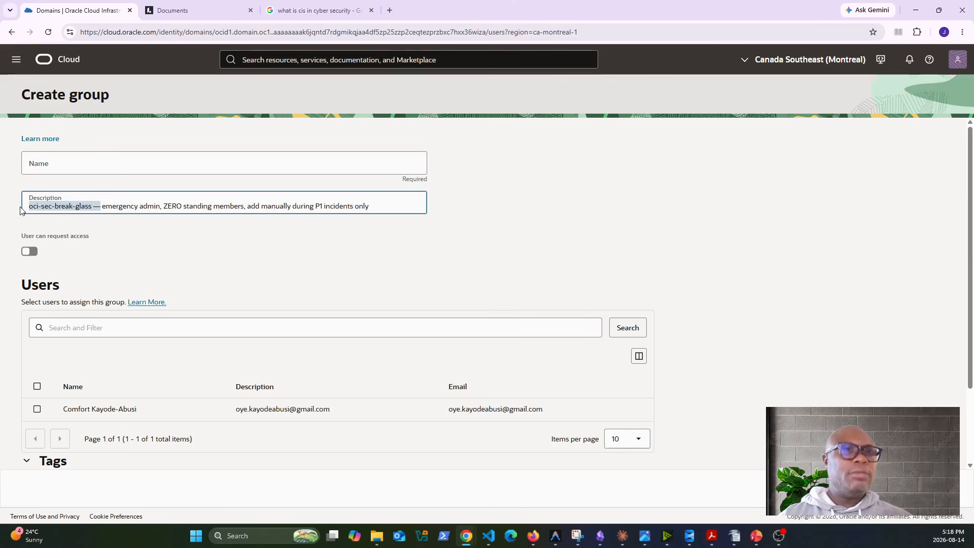
{"action": "key", "text": "ctrl+x"}
Name the new group ocisec-break-glass, create it and return to the groups list
{"action": "left_click", "coordinate": [114, 157]}
{"action": "key", "text": "ctrl+v"}
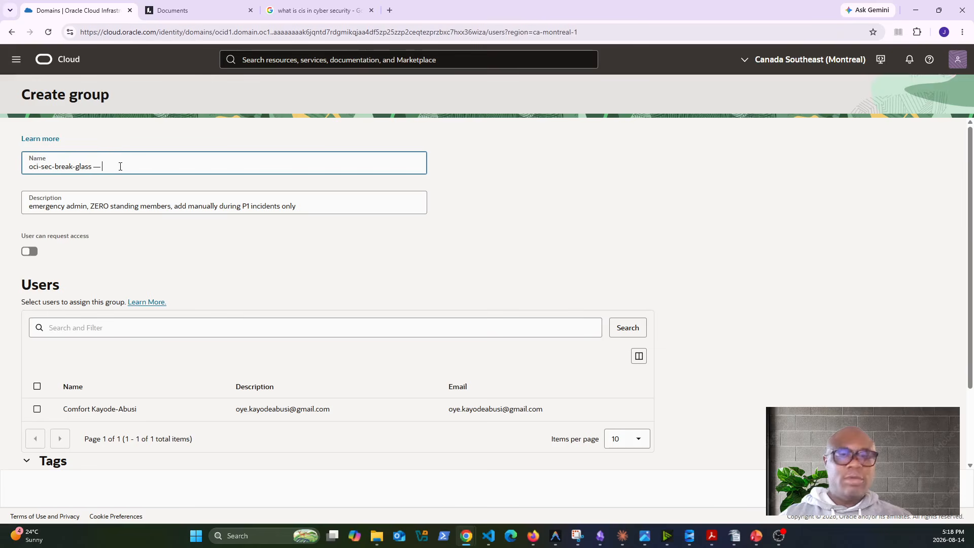
{"action": "left_click", "coordinate": [43, 169]}
{"action": "key", "text": "BackSpace"}
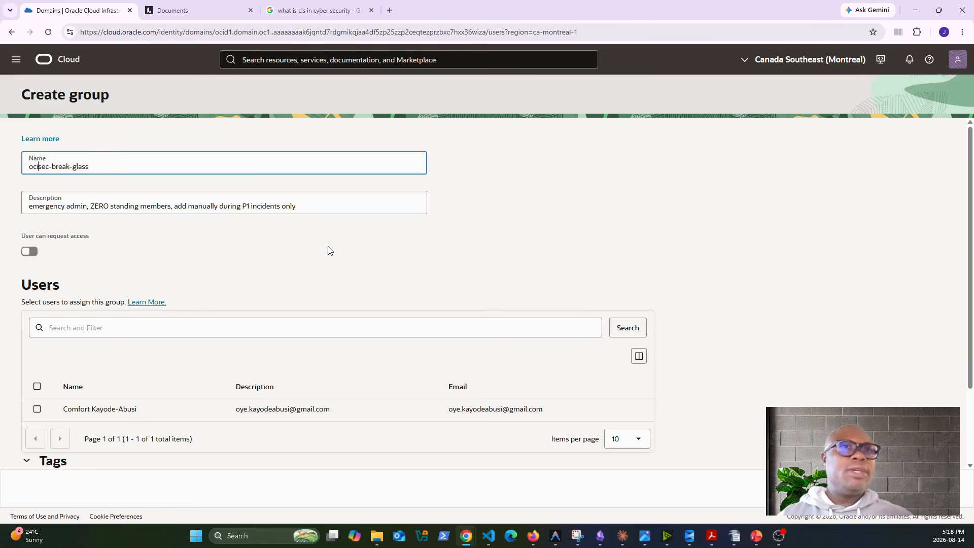
{"action": "key", "text": "Return"}
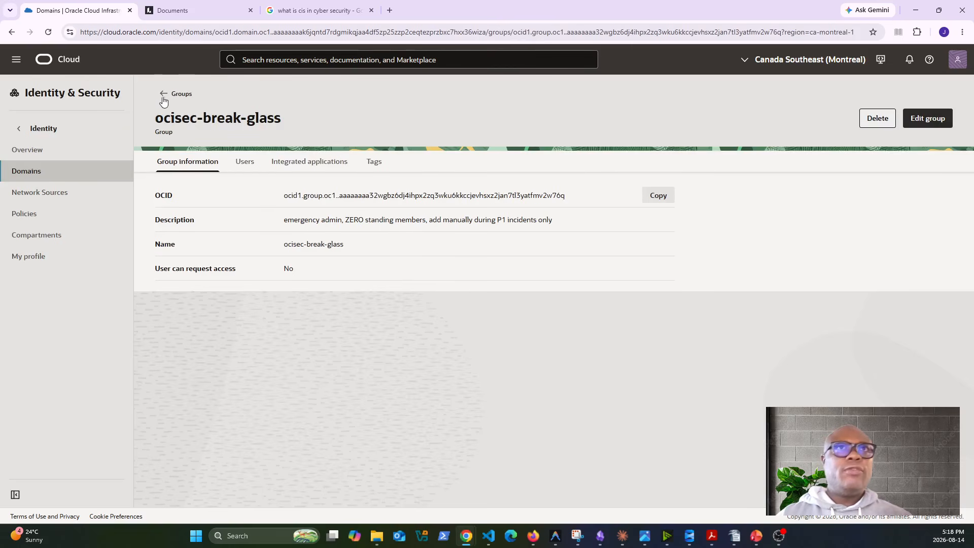
{"action": "left_click", "coordinate": [163, 99]}
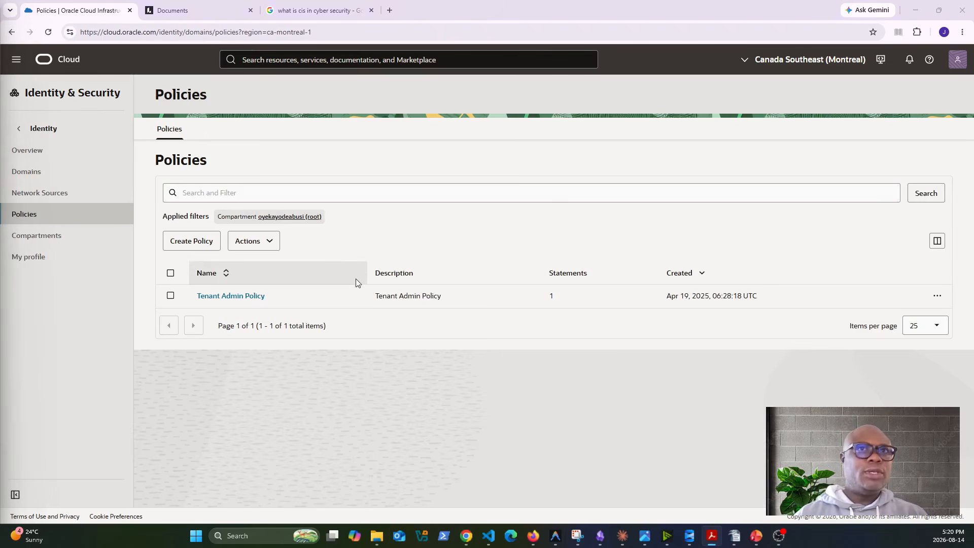
Start a new policy in the root compartment named ocisec-security-admin-policy
{"action": "left_click", "coordinate": [19, 218]}
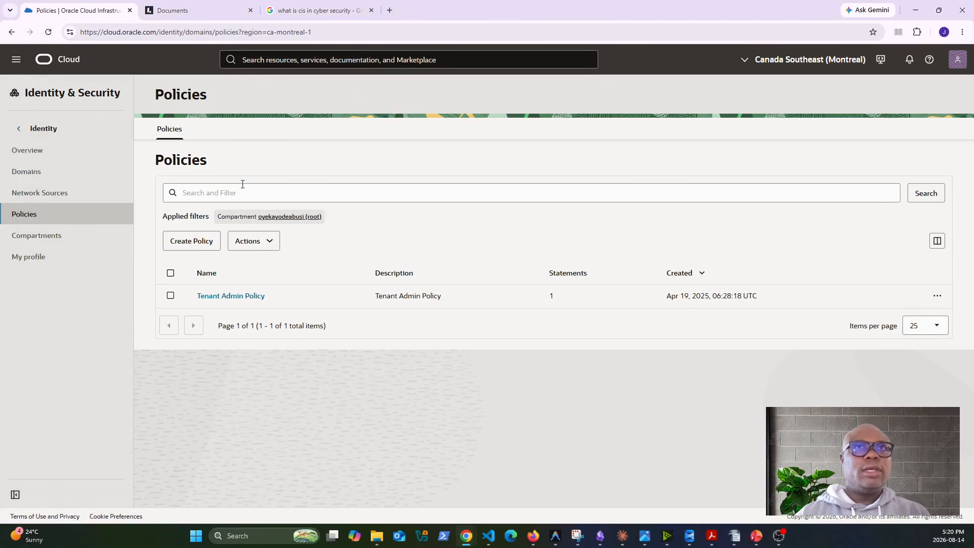
{"action": "left_click", "coordinate": [196, 247]}
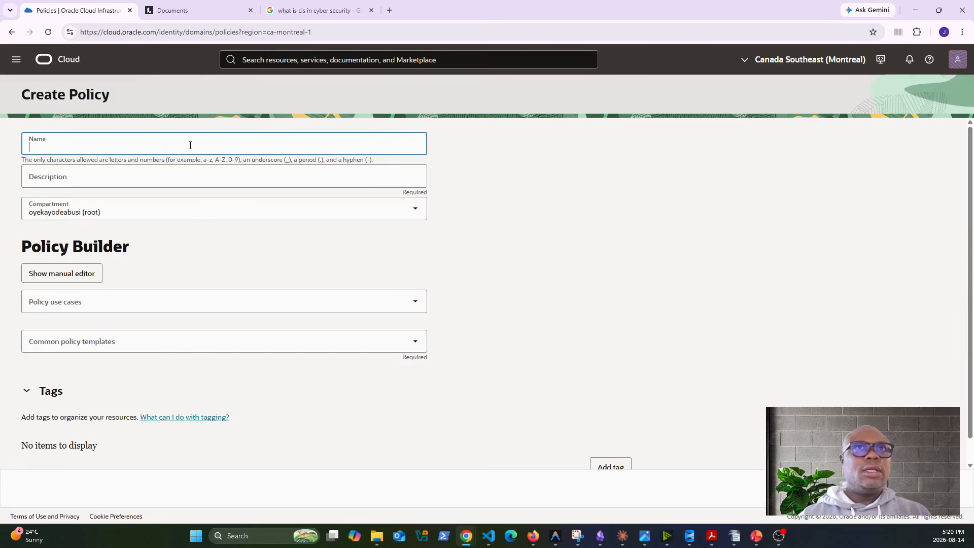
{"action": "left_click", "coordinate": [122, 181]}
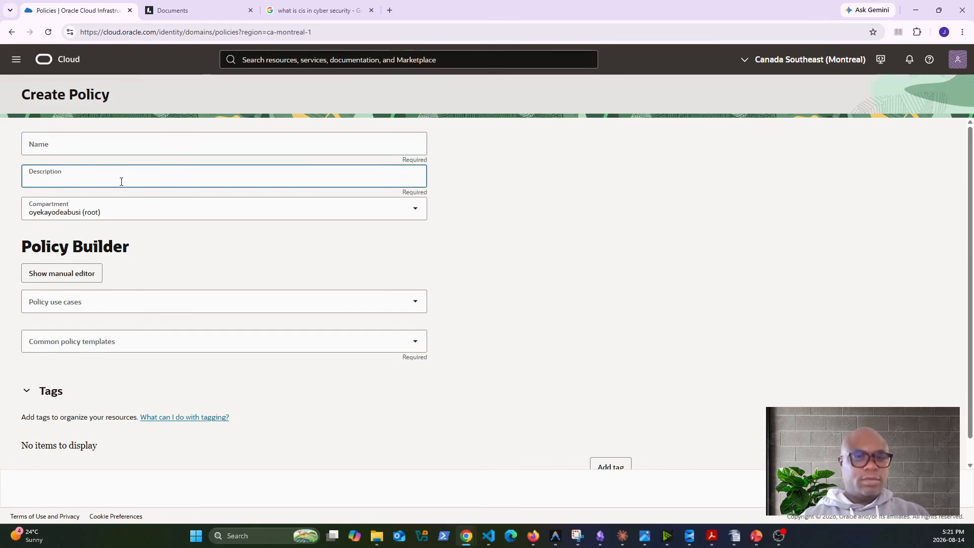
{"action": "left_click", "coordinate": [113, 144]}
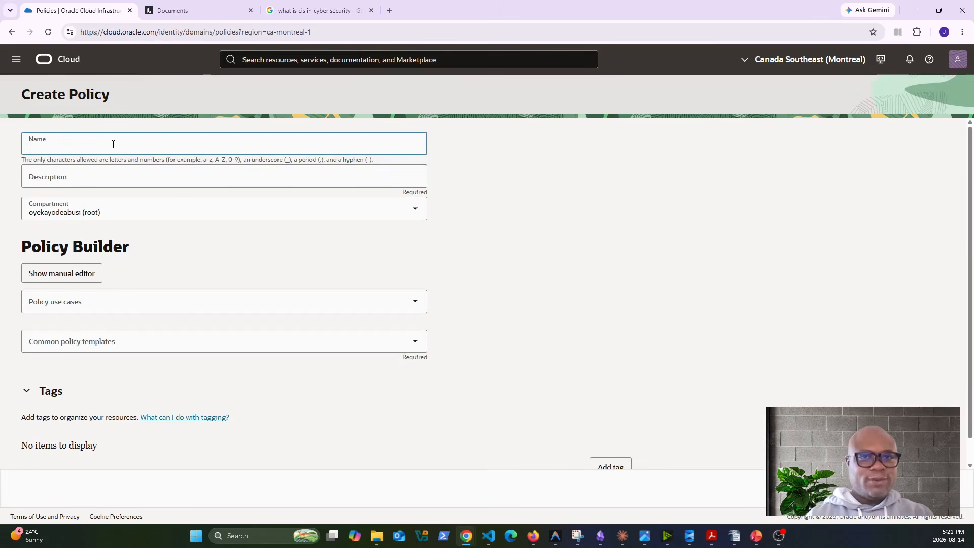
{"action": "type", "text": "ocisec-security-admin-policy"}
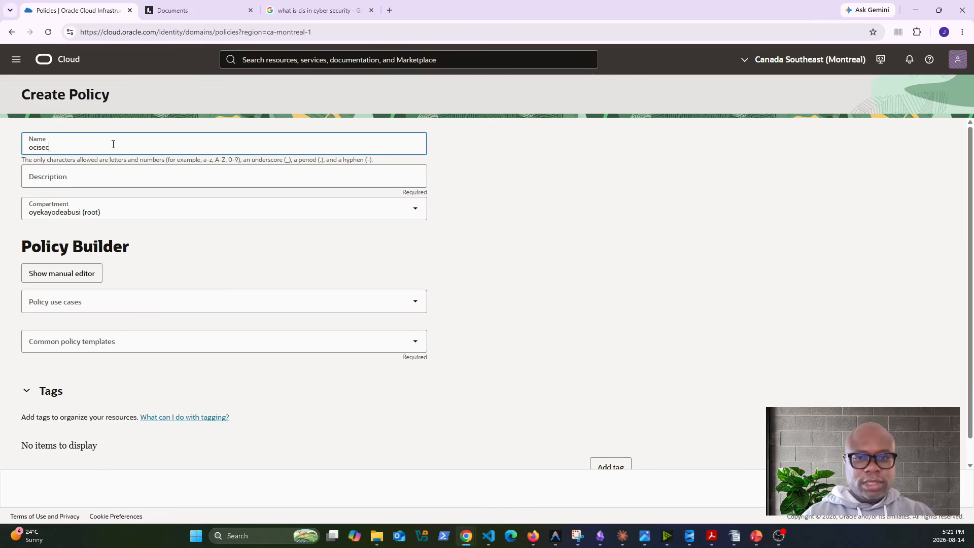
{"action": "left_click", "coordinate": [157, 178]}
Enter manual policy statements allowing ocisec-security-admins to manage vaults and keys in compartment ocisec-security and secrets in compartment ocisecsecurity
{"action": "scroll", "coordinate": [114, 402], "scroll_direction": "down", "scroll_amount": 1}
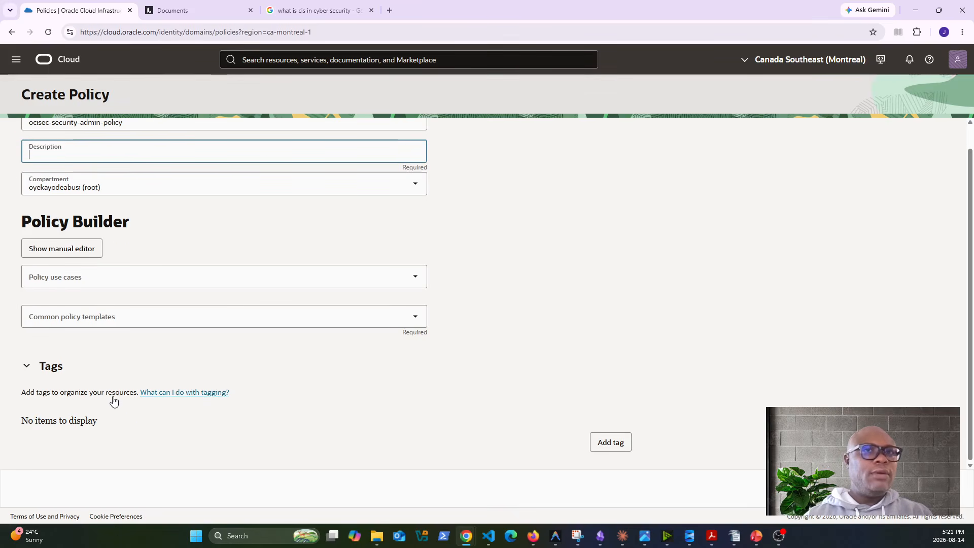
{"action": "left_click", "coordinate": [67, 249]}
{"action": "key", "text": "ctrl+v"}
{"action": "left_click", "coordinate": [83, 278]}
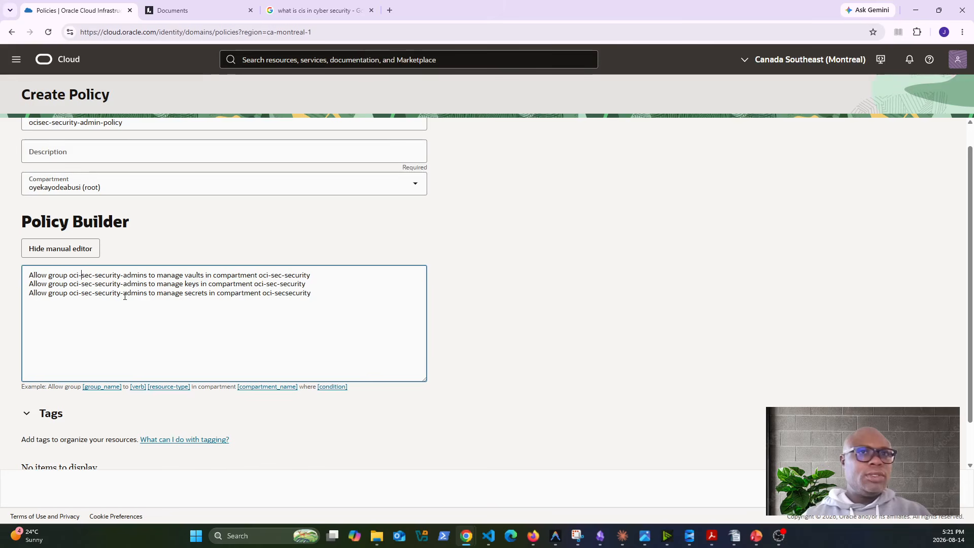
{"action": "left_click", "coordinate": [272, 295]}
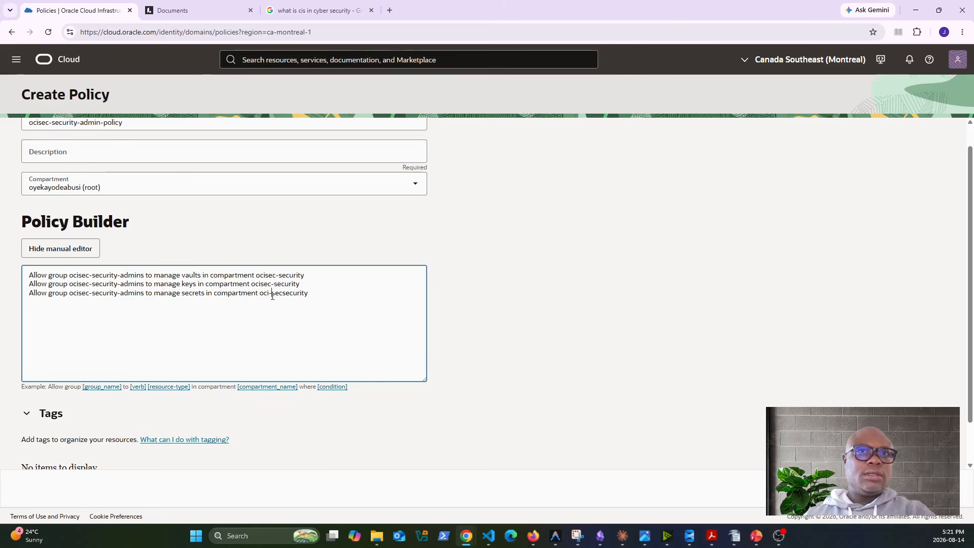
{"action": "key", "text": "BackSpace"}
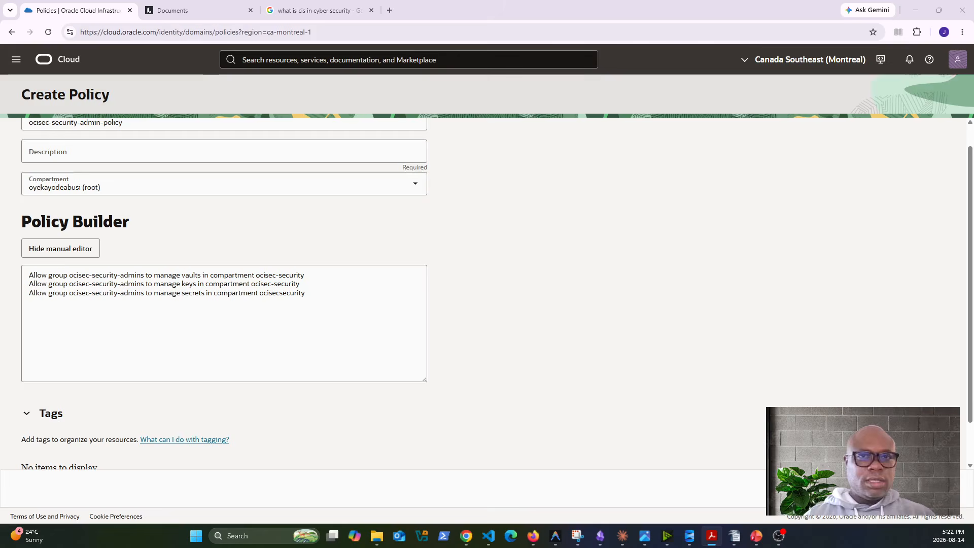
Describe the policy as "security-admins policy", correct the secrets statement's compartment to ocisec-security, and create the policy, returning to the policies list
{"action": "scroll", "coordinate": [448, 395], "scroll_direction": "down", "scroll_amount": 2}
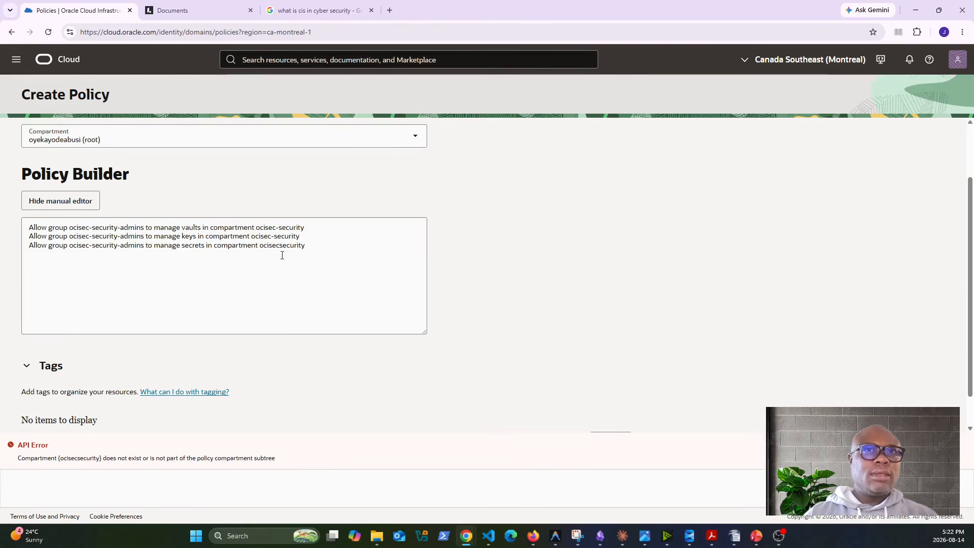
{"action": "scroll", "coordinate": [282, 255], "scroll_direction": "up", "scroll_amount": 1}
{"action": "left_click", "coordinate": [416, 188]}
{"action": "left_click", "coordinate": [96, 263]}
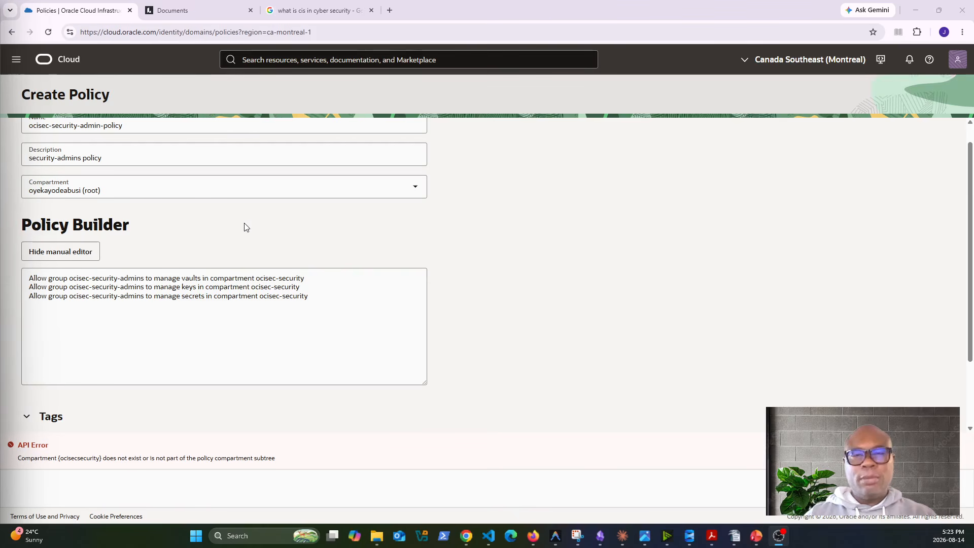
{"action": "left_click", "coordinate": [238, 302]}
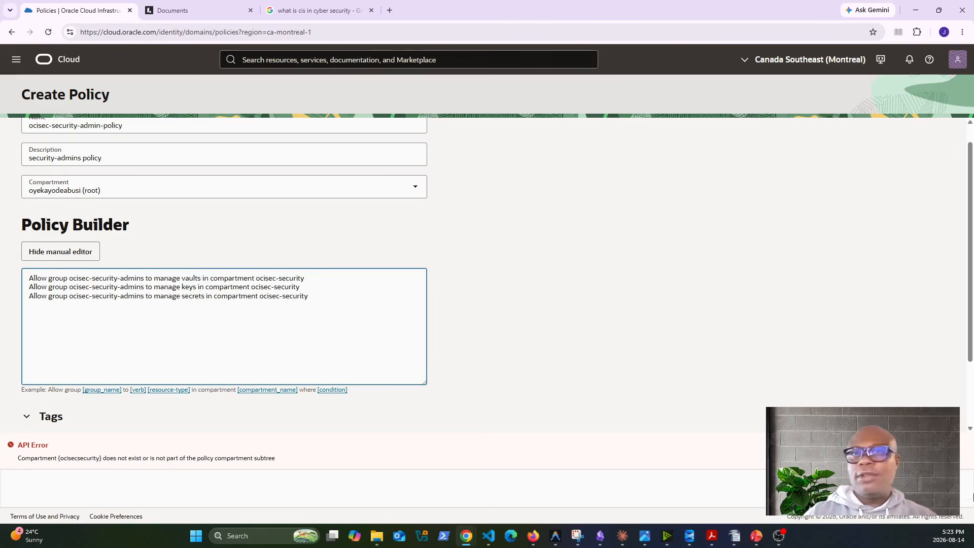
{"action": "left_click", "coordinate": [935, 488]}
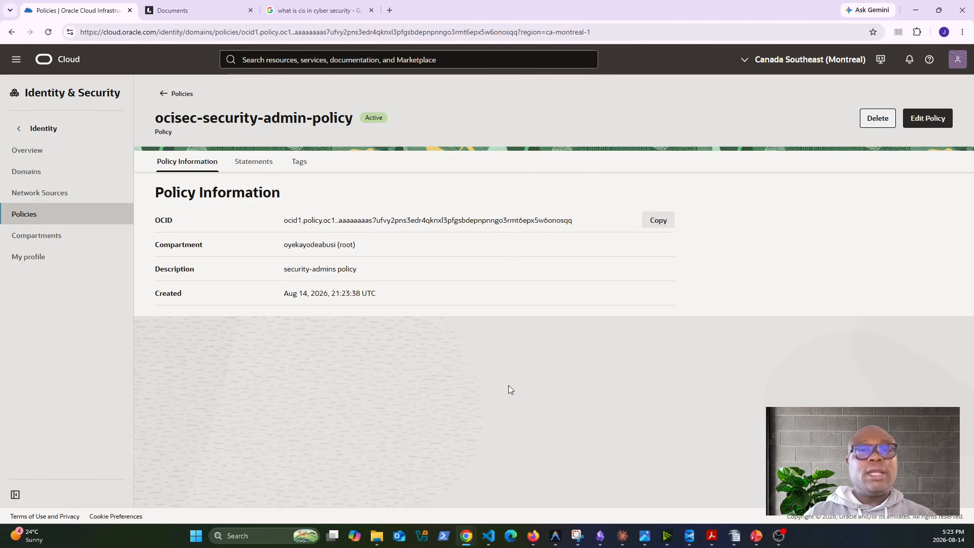
{"action": "left_click", "coordinate": [164, 93]}
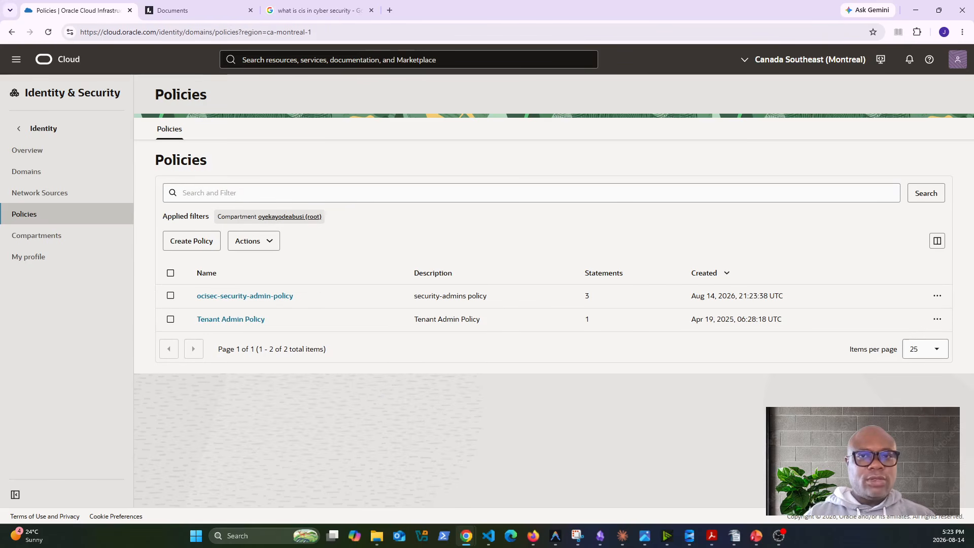
Start a root-compartment policy named ocisec-network-admins-policy with the description "network-admins-policy" and switch it to manual statement editing
{"action": "key", "text": "alt+Tab"}
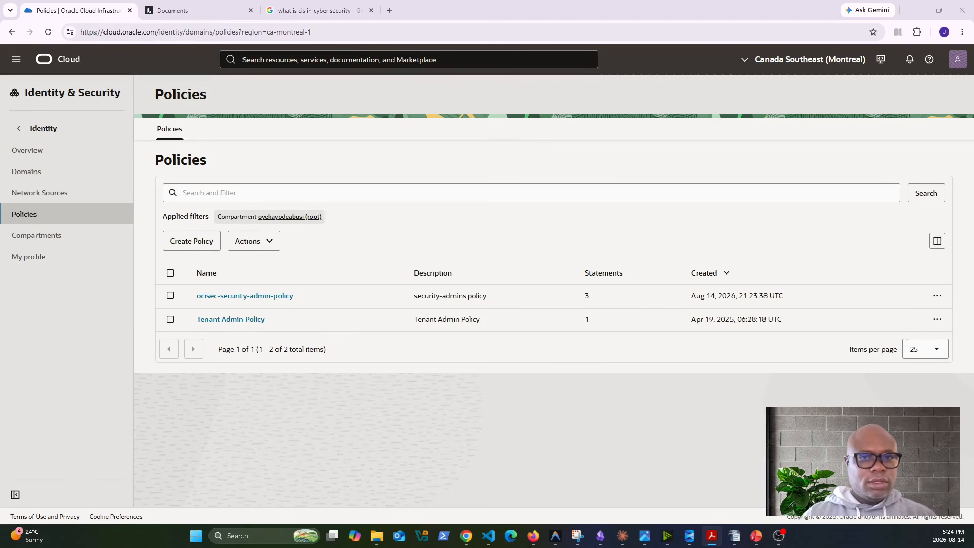
{"action": "left_click", "coordinate": [203, 241]}
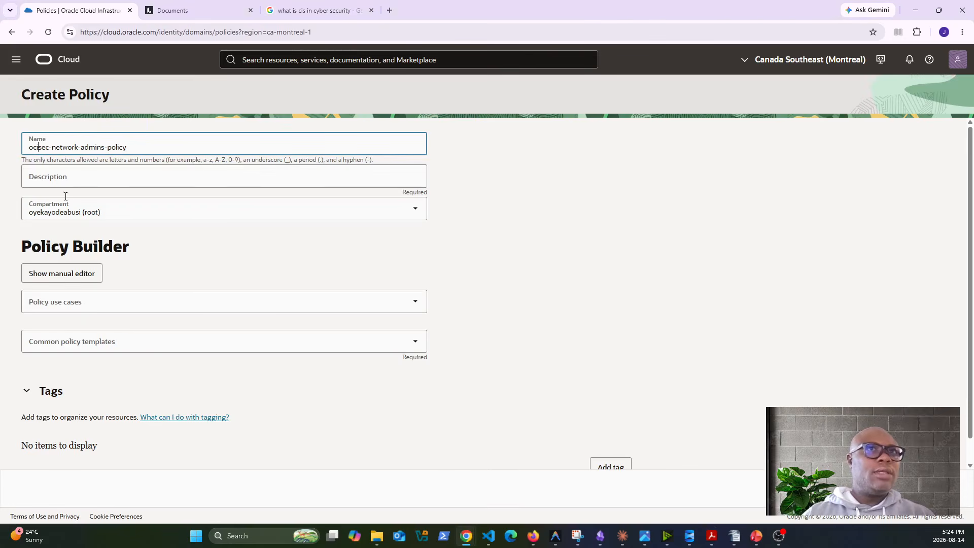
{"action": "left_click", "coordinate": [57, 180]}
{"action": "type", "text": "network-admins-policy"}
{"action": "left_click", "coordinate": [81, 274]}
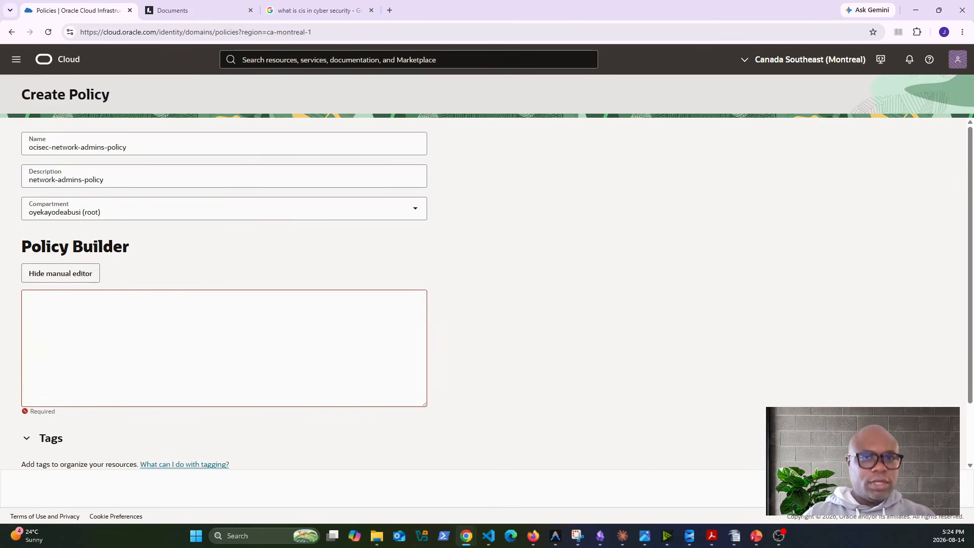
In manual statements, allow ocisec-network-admins to manage virtual-network-family, load-balancers and dns in ocisec-network, use vaults and keys in ocisec-security, and read virtual-network-family in the tenancy
{"action": "type", "text": "Allow group oci-sec-network-admins to manage virtual-network-family in compartment oci-sec-network Allow group oci-sec-network-admins to manage load-balancers in compartment oci-secnetwork Allow group oci-sec-network-admins to manage dns in compartment oci-sec-network Allow group oci-sec-network-admins to use vaults in compartment oci-sec-security Allow group oci-sec-network-admins to use keys in compartment oci-sec-security Allow group oci-sec-network-admins to read virtual-network-family in tenancy"}
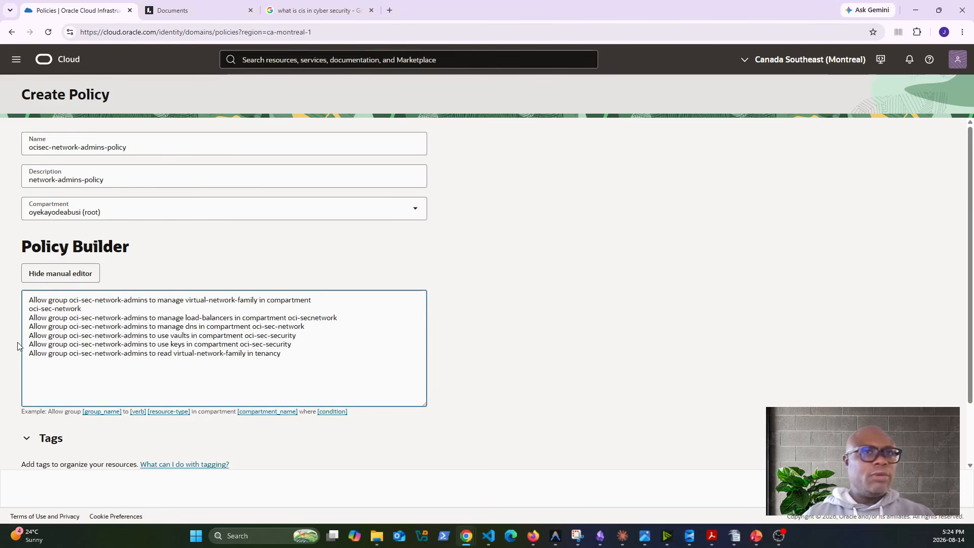
{"action": "left_click", "coordinate": [30, 310]}
{"action": "key", "text": "BackSpace"}
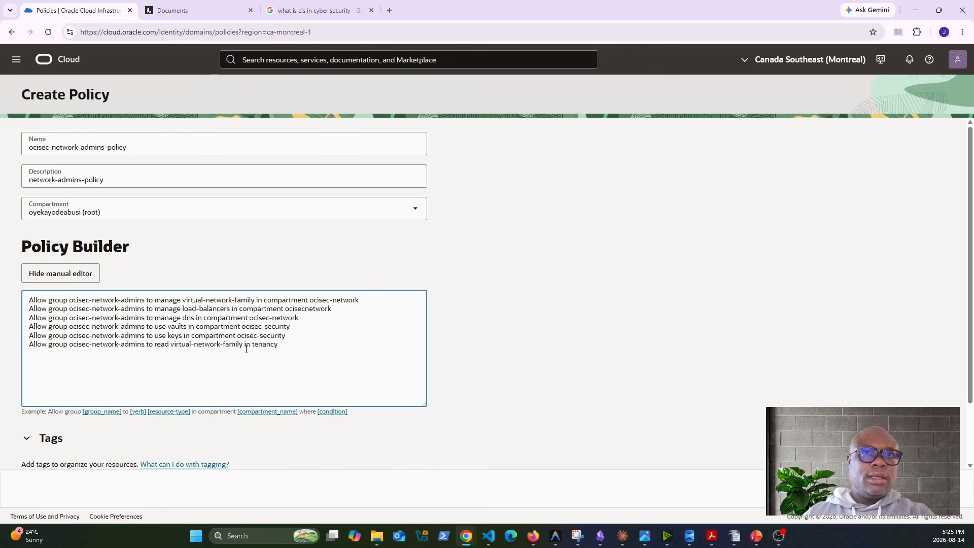
{"action": "scroll", "coordinate": [478, 406], "scroll_direction": "down", "scroll_amount": 2}
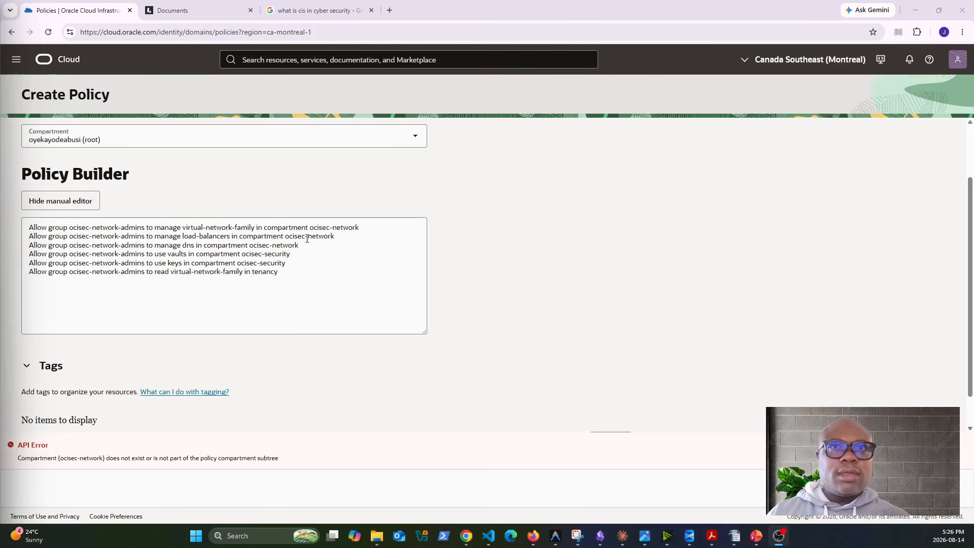
Change the network compartment path to ocisec-security:ocisec-network, add a read vaults statement for ocisec-security, and create the policy, returning to the policies list
{"action": "left_click", "coordinate": [939, 488]}
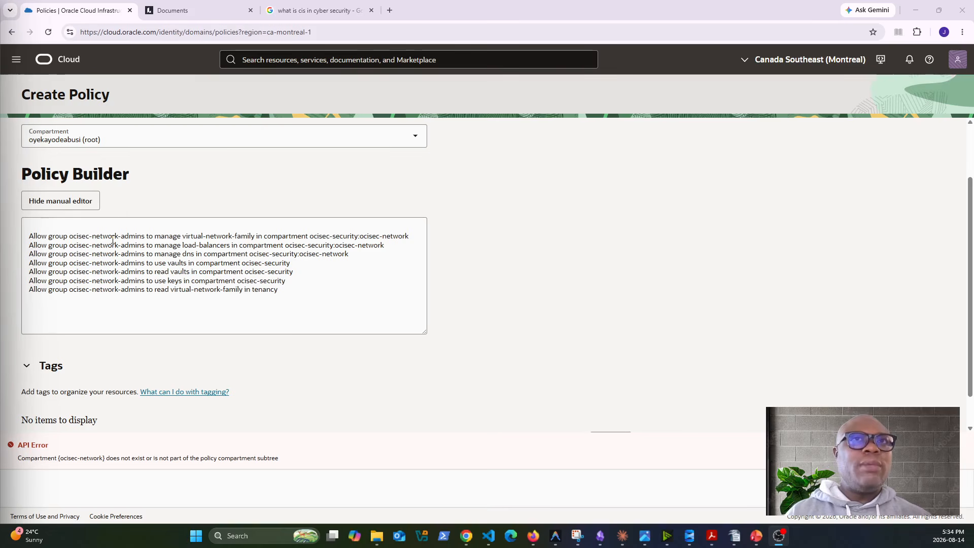
{"action": "left_click_drag", "start_coordinate": [92, 237], "coordinate": [145, 237]}
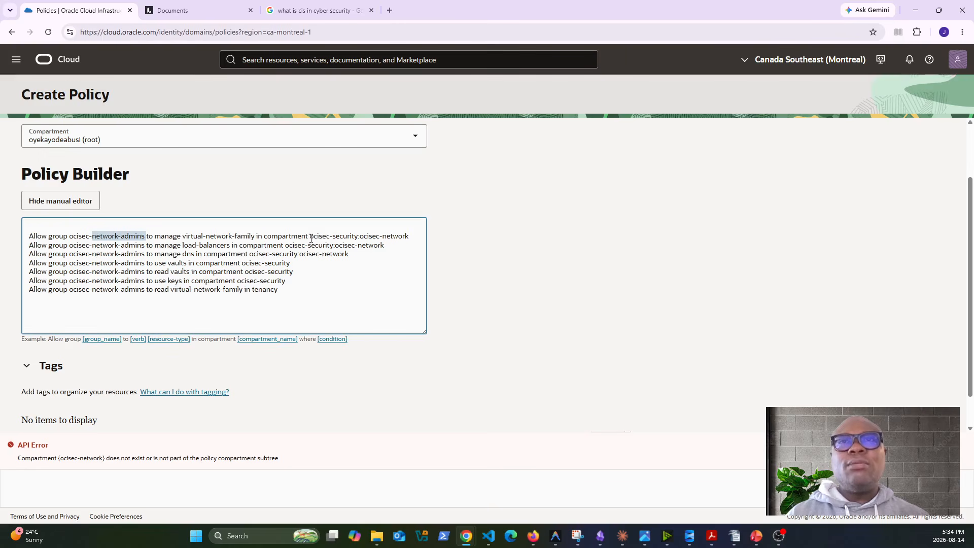
{"action": "left_click_drag", "start_coordinate": [310, 237], "coordinate": [357, 236]}
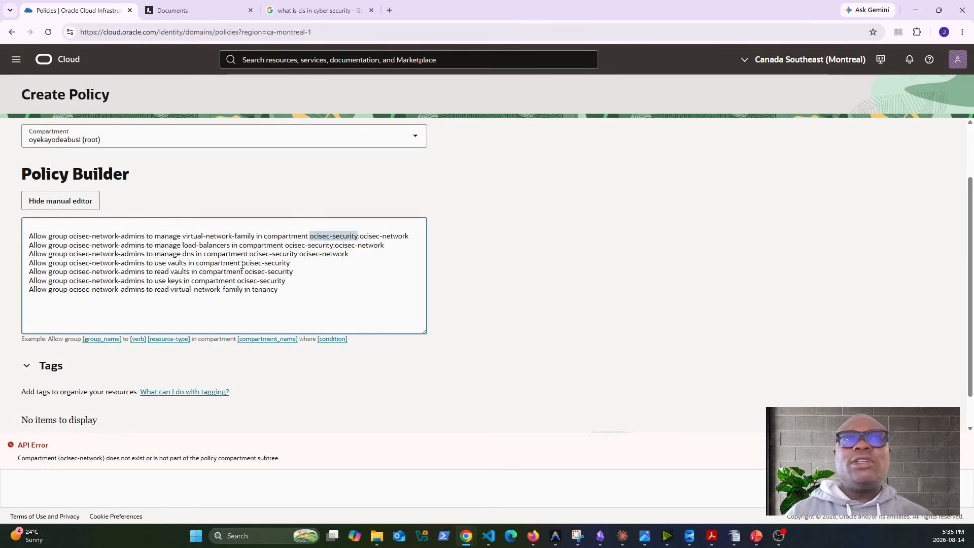
{"action": "left_click_drag", "start_coordinate": [242, 263], "coordinate": [295, 268]}
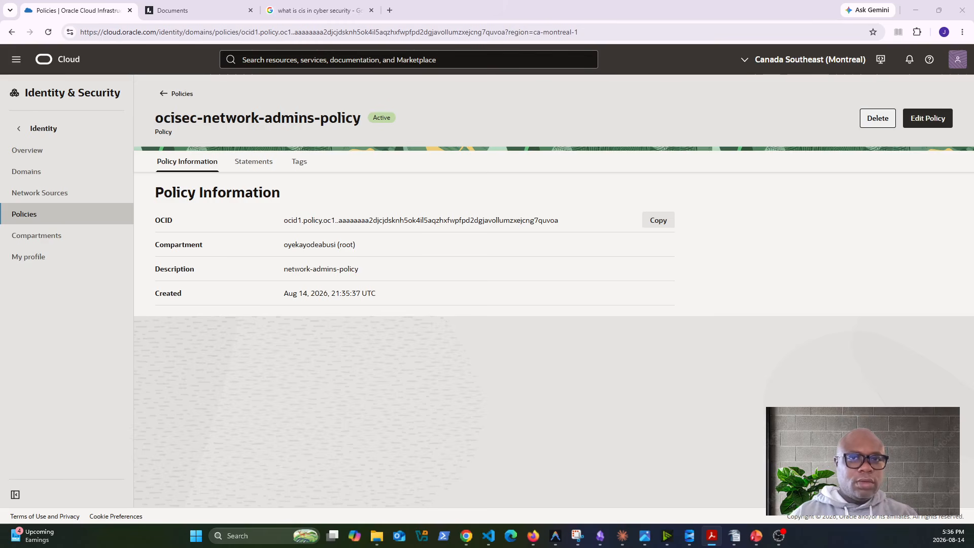
{"action": "left_click", "coordinate": [167, 96]}
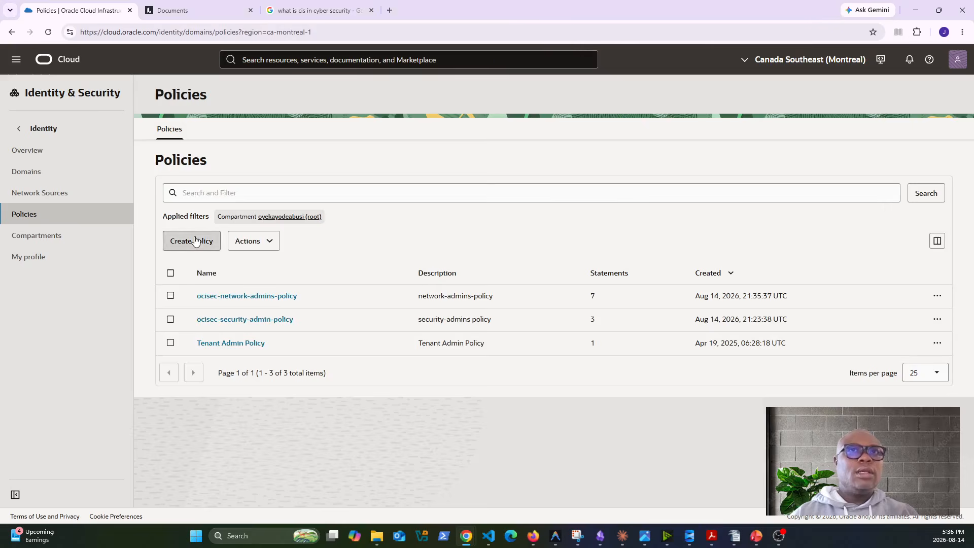
Start a root-compartment policy named ocisec-workload-admins-policy with the description "workload-admins-policy"
{"action": "left_click", "coordinate": [191, 241]}
{"action": "type", "text": "ocisec-workload-admins-policy"}
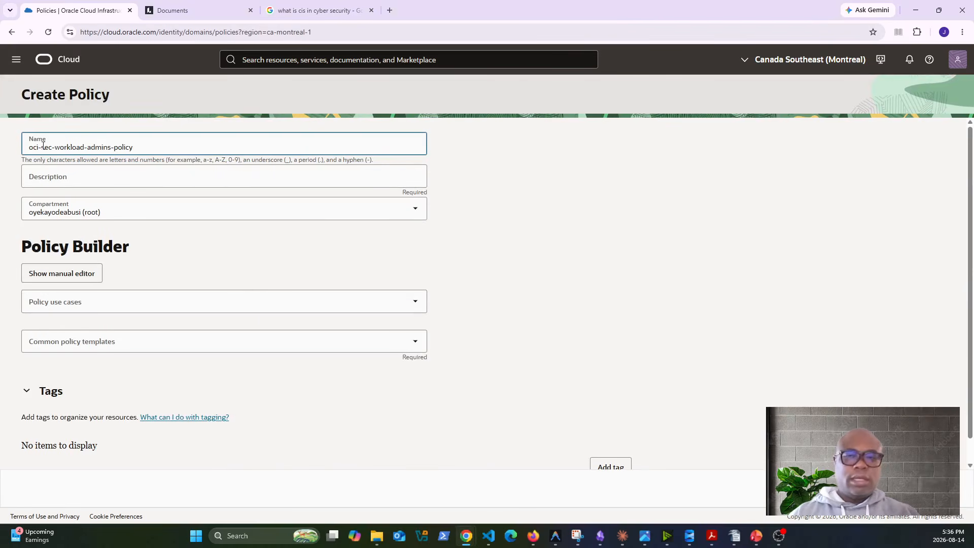
{"action": "left_click", "coordinate": [83, 179]}
{"action": "type", "text": "ocisec-workload-admins-policy"}
{"action": "type", "text": ":"}
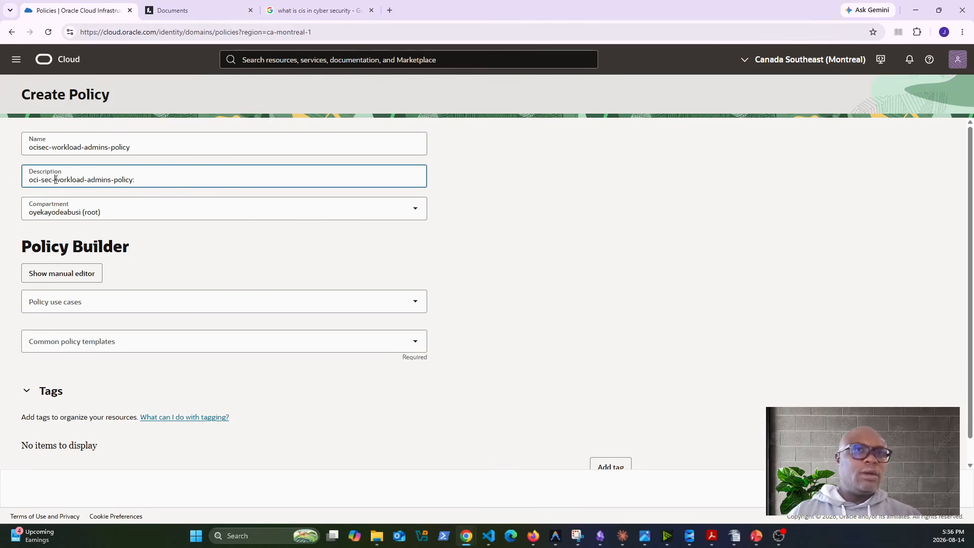
{"action": "left_click", "coordinate": [53, 179]}
{"action": "key", "text": "BackSpace"}
{"action": "key", "text": "BackSpace"}
{"action": "key", "text": "BackSpace"}
{"action": "key", "text": "BackSpace"}
{"action": "key", "text": "BackSpace"}
{"action": "key", "text": "BackSpace"}
{"action": "key", "text": "BackSpace"}
{"action": "key", "text": "BackSpace"}
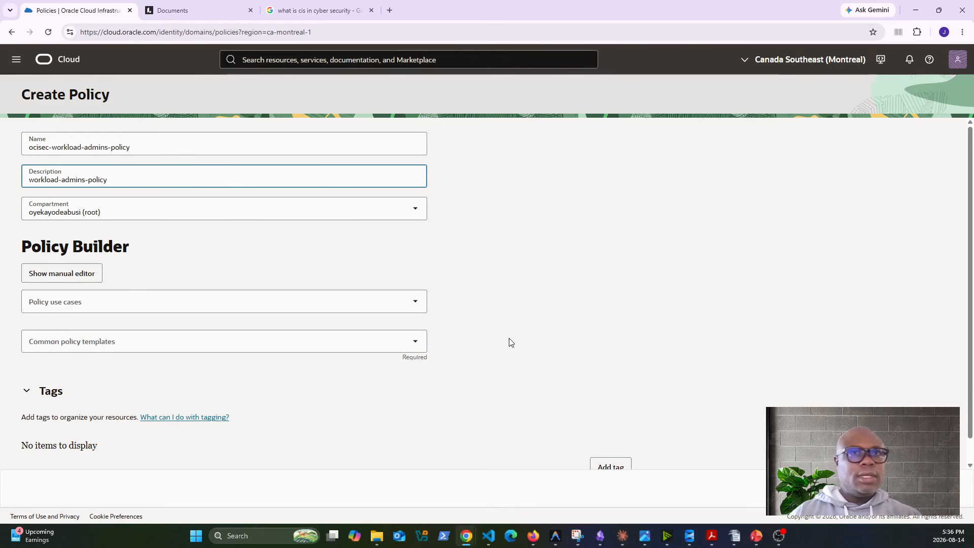
Allow ocisec-workload-admins to manage instance-family, volume-family and object-family in ocisec-security:ocisec-network:ocisec-workloads, use virtual-network-family in ocisec-security:ocisec-network and vaults in ocisec-security, and create the policy
{"action": "left_click", "coordinate": [82, 274]}
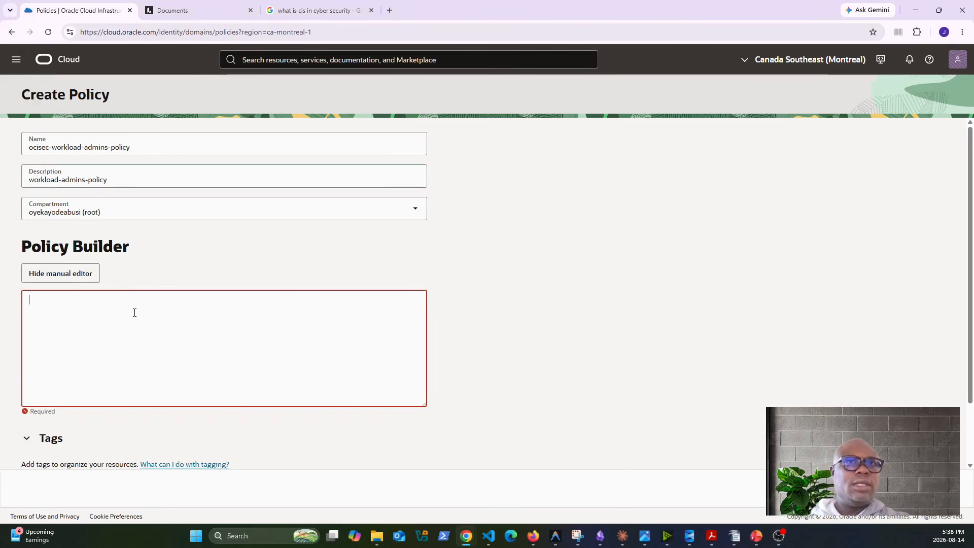
{"action": "type", "text": "Allow group ocisec-workload-admins to manage instance-family in compartment ocisec-security:ocisec-network:ocisec-workloads Allow group ocisec-workload-admins to manage volume-family in compartment ocisec-security:ocisec-network:ocisec-workloads Allow group ocisec-workload-admins to manage object-family in compartment ocisec-security:ocisec-network:ocisec-workloads Allow group ocisec-workload-admins to use virtual-network-family in compartment ocisec-security:ocisec-network Allow group ocisec-workload-admins to use vaults in compartment ocisec-security"}
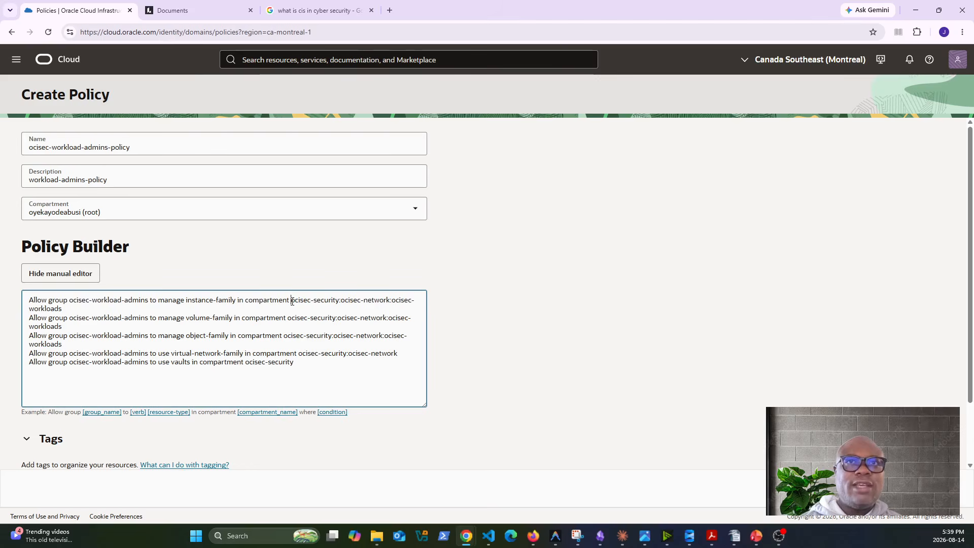
{"action": "left_click_drag", "start_coordinate": [291, 300], "coordinate": [338, 300]}
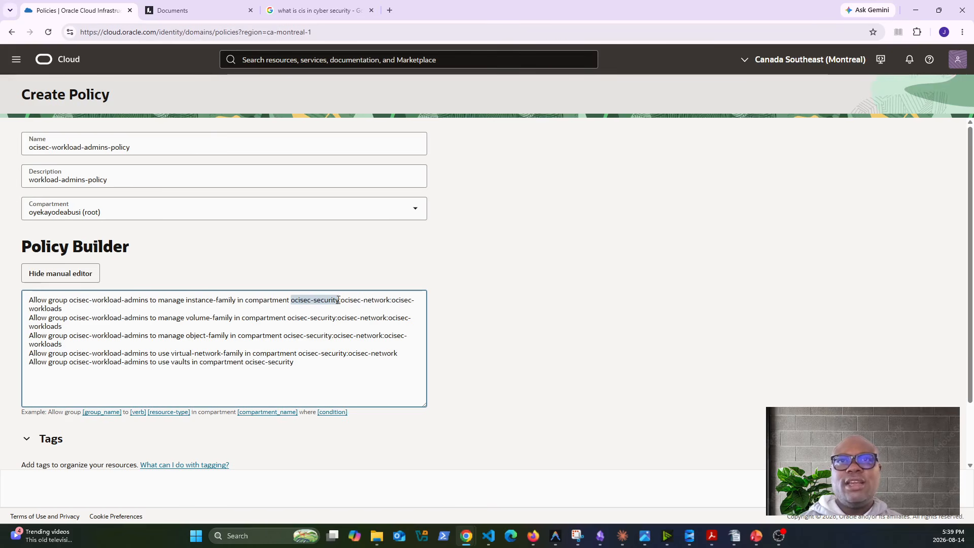
{"action": "left_click_drag", "start_coordinate": [338, 300], "coordinate": [69, 308]}
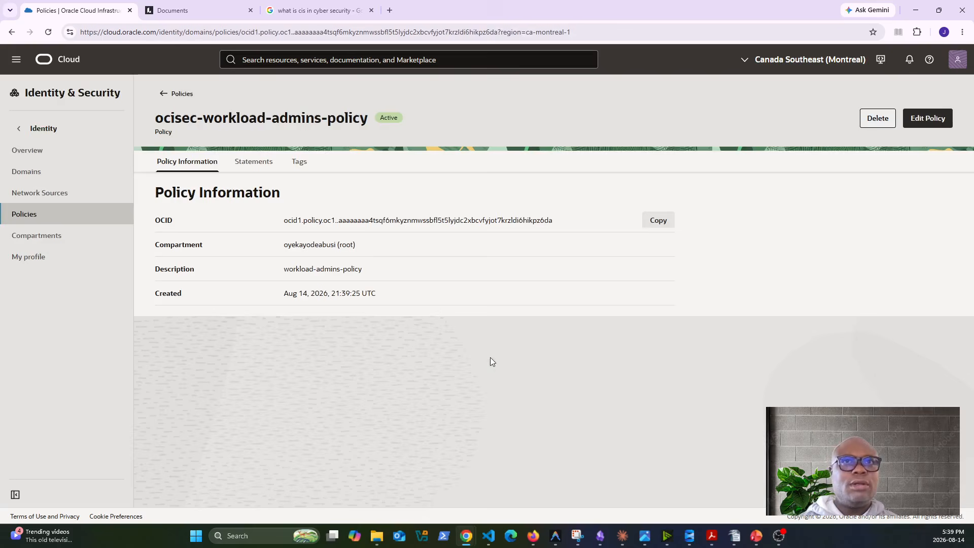
{"action": "left_click", "coordinate": [169, 95]}
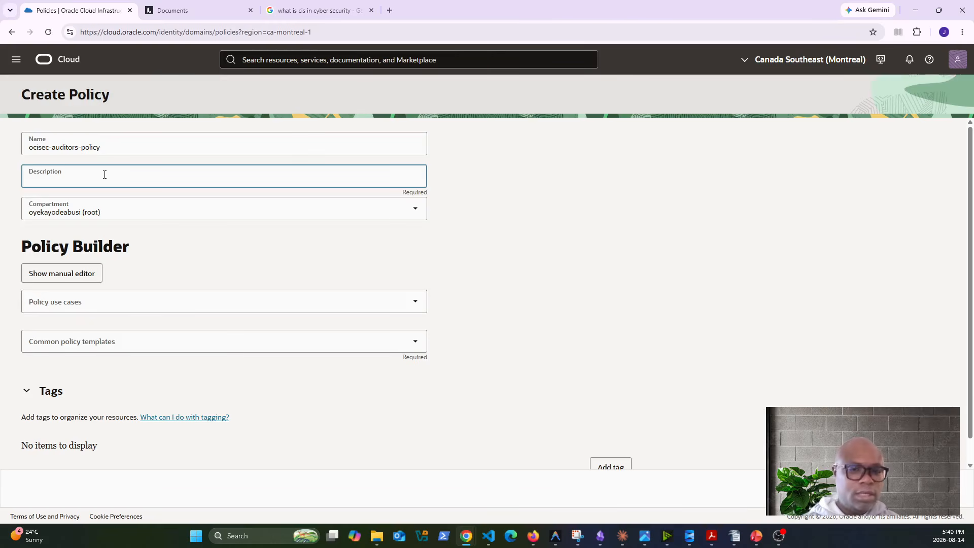
Create ocisec-auditors-policy, described as "auditors-policy", with manual statements allowing ocisec-auditors to inspect all-resources and read audit-events in the tenancy
{"action": "type", "text": "auditors-policy"}
{"action": "left_click", "coordinate": [60, 273]}
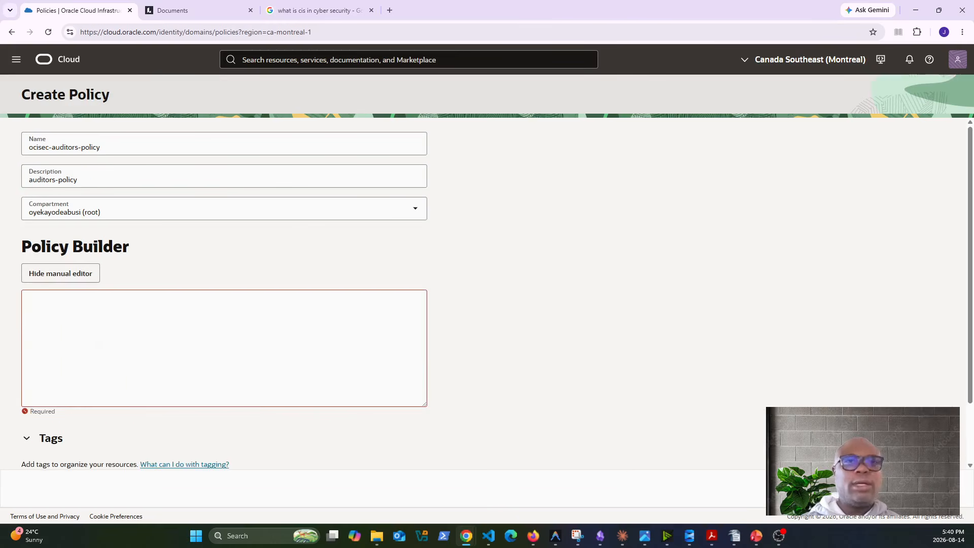
{"action": "left_click", "coordinate": [218, 327]}
{"action": "type", "text": "Allow group ocisec-auditors to inspect all-resources in tenancy Allow group ocisec-auditors to read audit-events in tenancy Allow group ocisec-auditors to read buckets in tenancy Allow group ocisec-auditors to read objectstorage-namespaces in tenancy"}
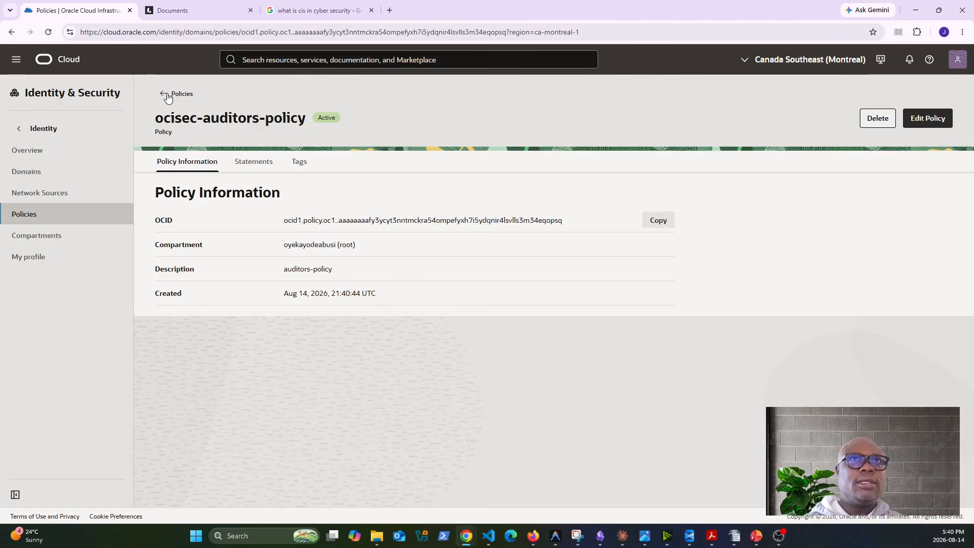
Return to the policies list from the auditors, break-glass and security admin policy details
{"action": "left_click", "coordinate": [166, 93]}
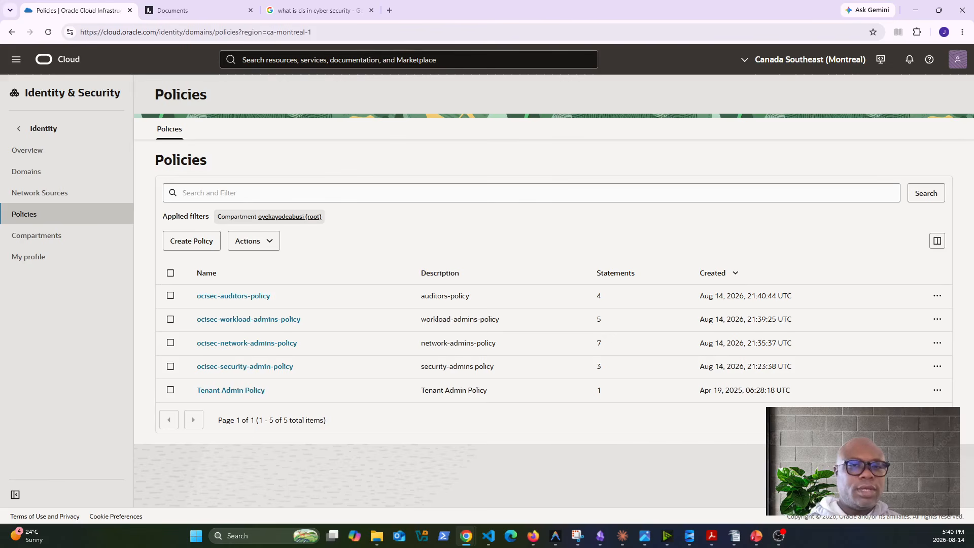
{"action": "key", "text": "alt+Tab"}
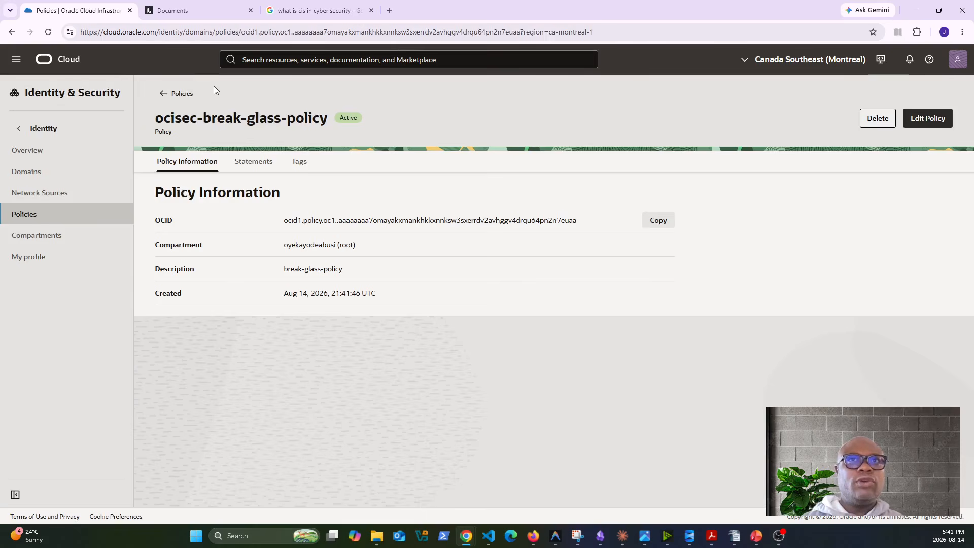
{"action": "left_click", "coordinate": [179, 94]}
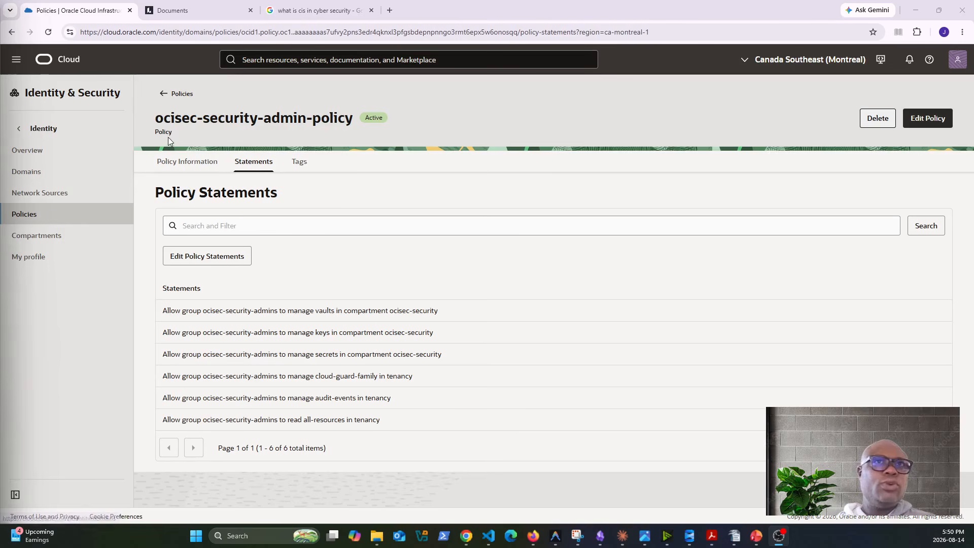
{"action": "left_click", "coordinate": [165, 95]}
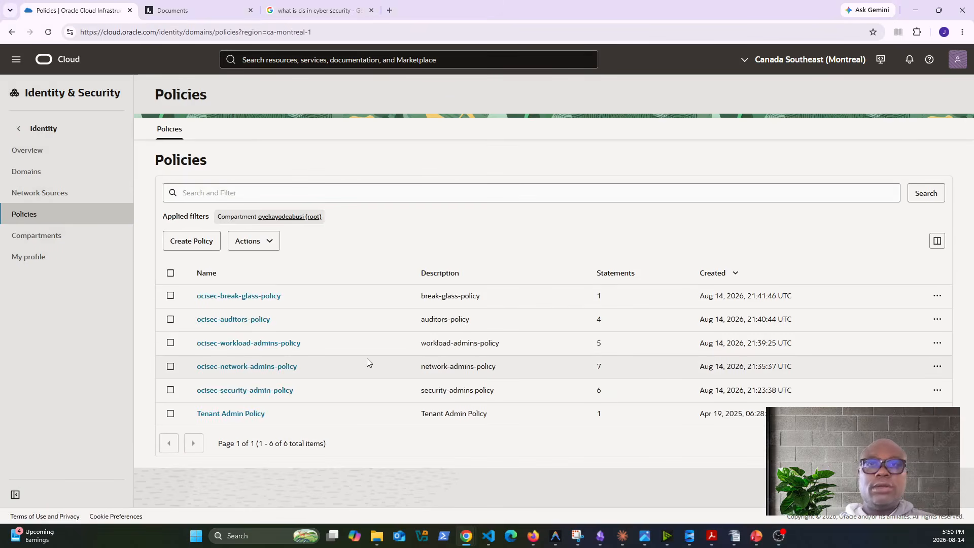
Examine the ocisec-security-admin-policy statements in both the basic and advanced statement editors, then close the editor
{"action": "left_click", "coordinate": [269, 390]}
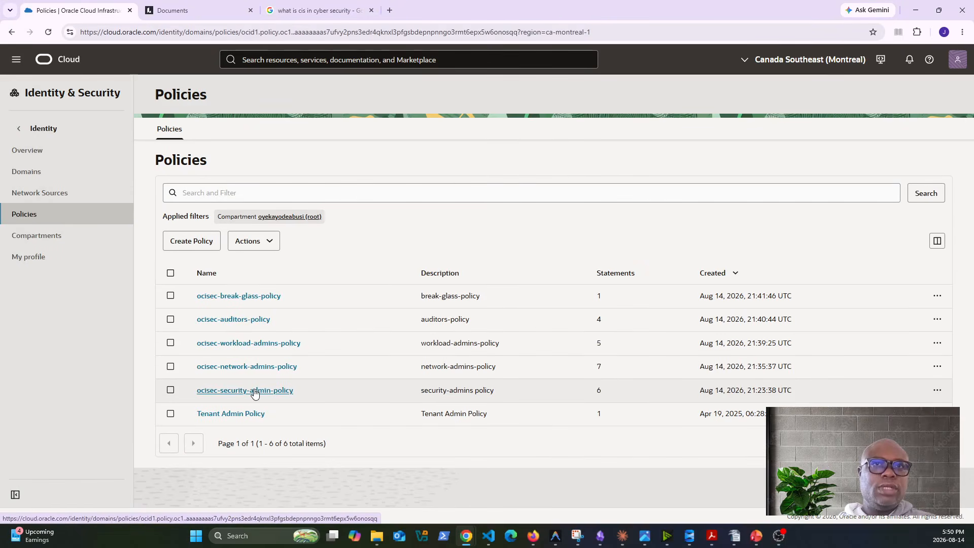
{"action": "left_click", "coordinate": [255, 162]}
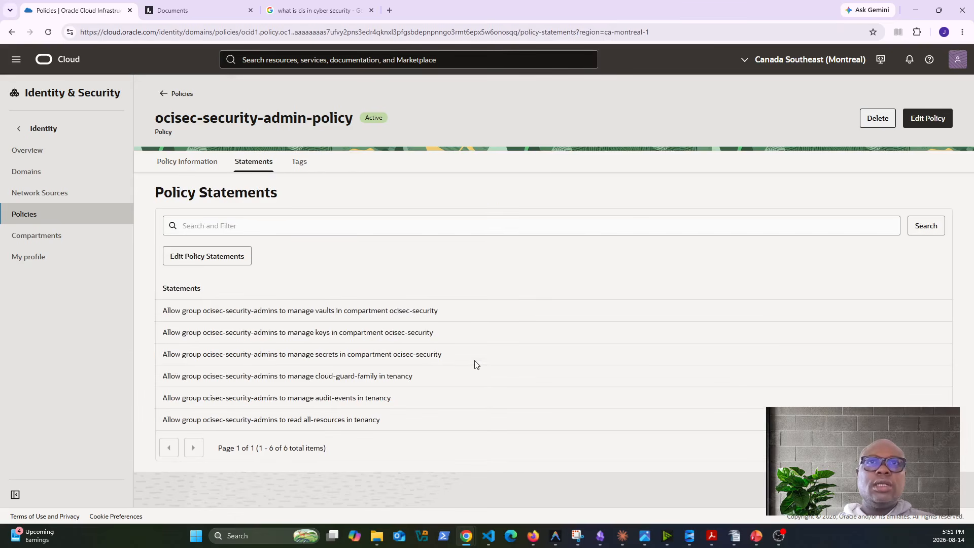
{"action": "left_click", "coordinate": [211, 256]}
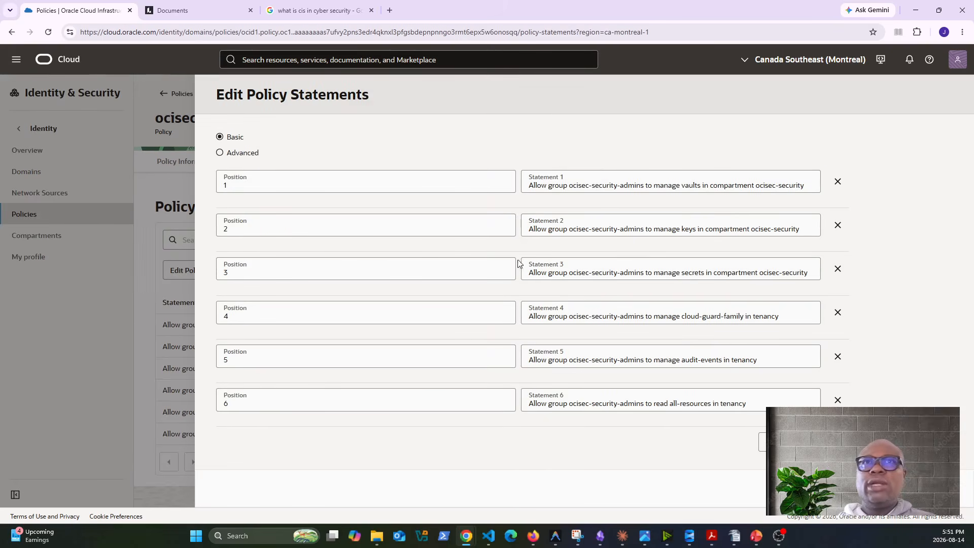
{"action": "left_click", "coordinate": [804, 442]}
{"action": "scroll", "coordinate": [804, 442], "scroll_direction": "down", "scroll_amount": 1}
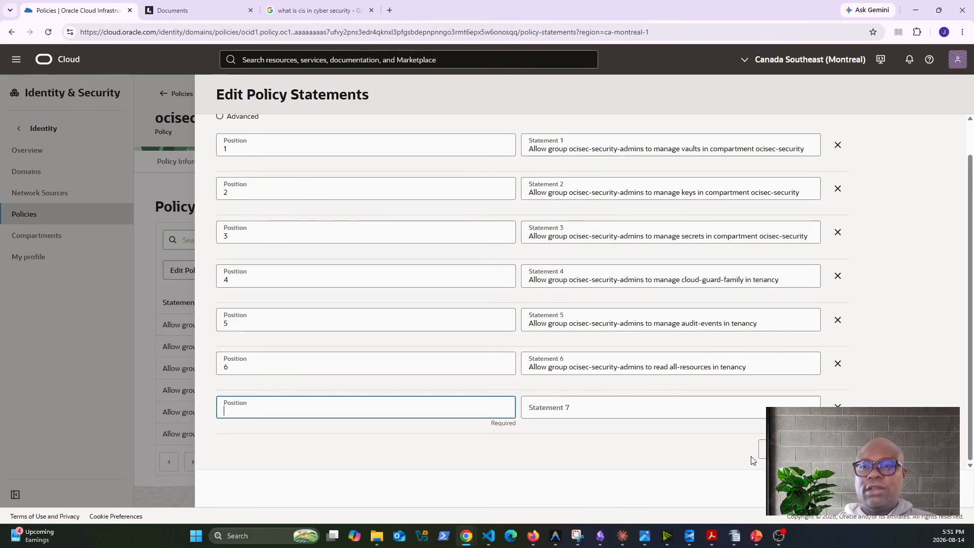
{"action": "scroll", "coordinate": [365, 218], "scroll_direction": "up", "scroll_amount": 1}
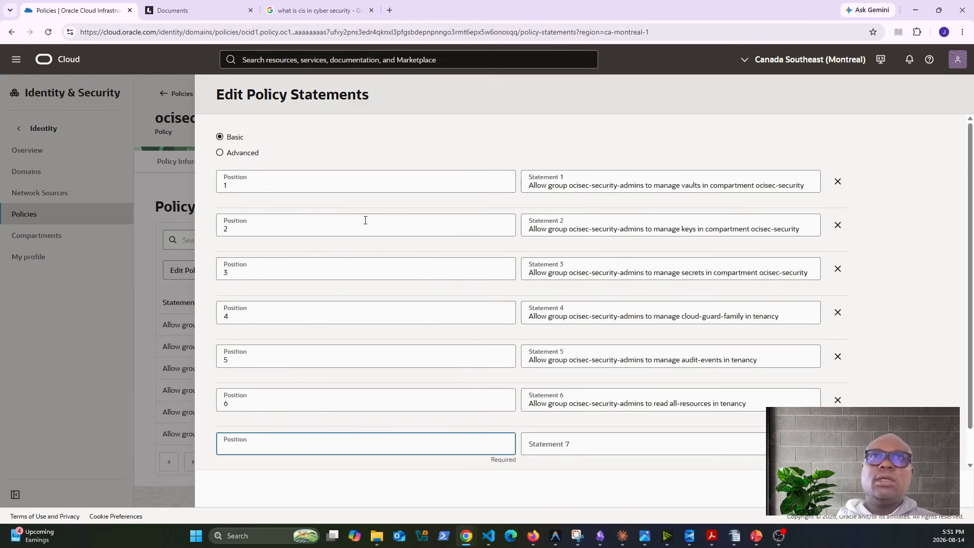
{"action": "left_click", "coordinate": [220, 153]}
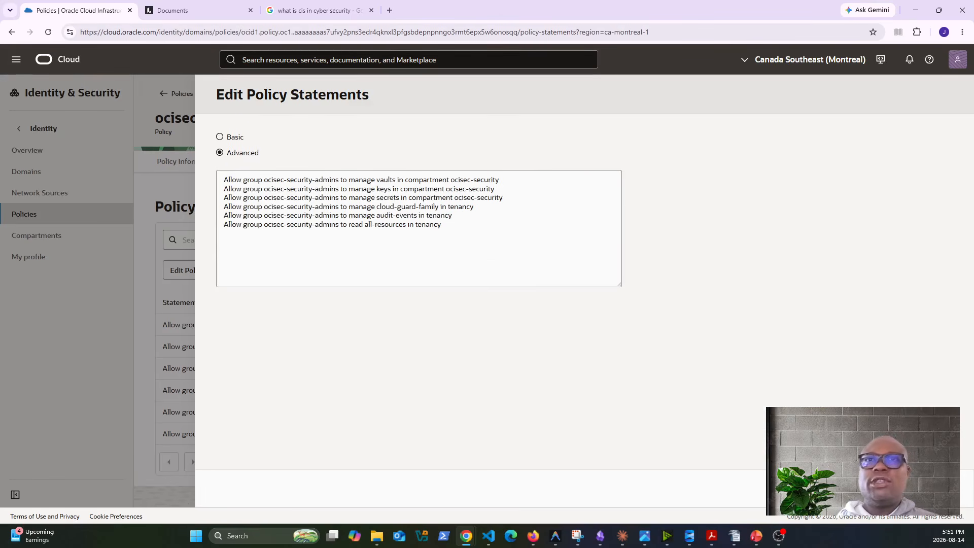
{"action": "left_click", "coordinate": [862, 488]}
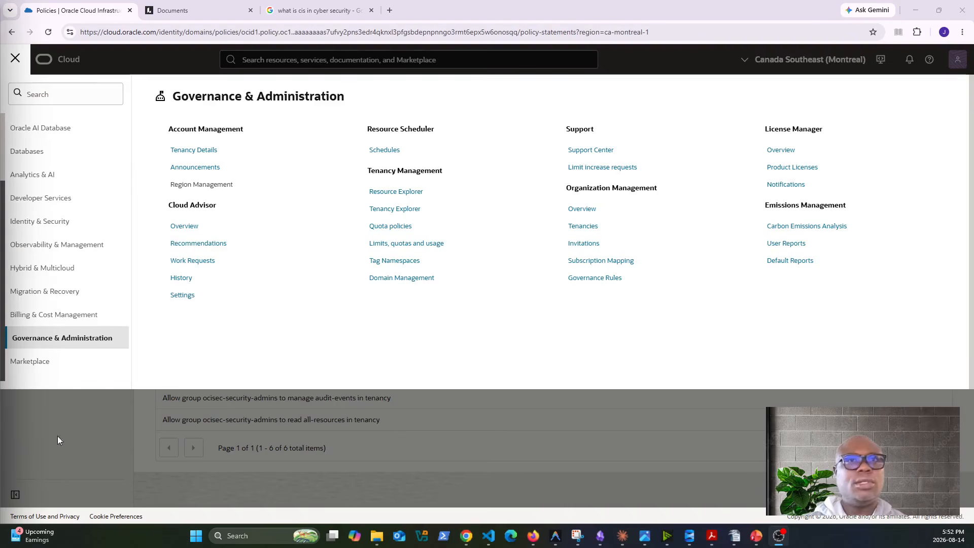
Open Tag Namespaces under Governance & Administration and start a root-compartment tag namespace named ocisec-tags
{"action": "left_click", "coordinate": [47, 339]}
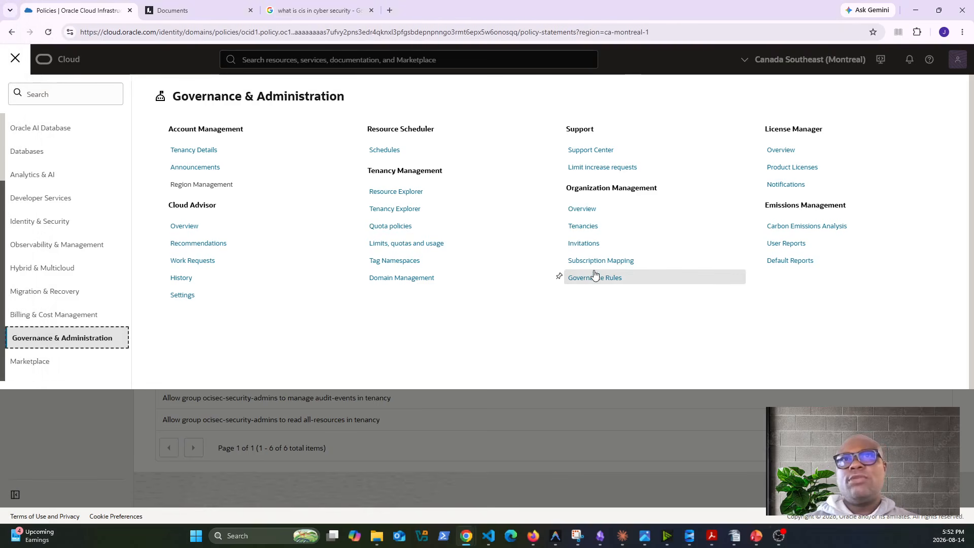
{"action": "left_click", "coordinate": [399, 260]}
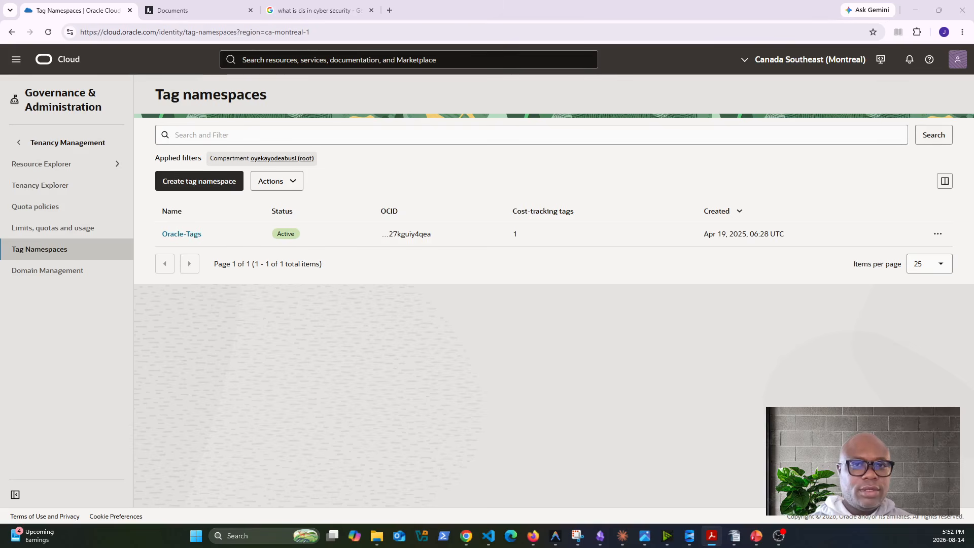
{"action": "left_click", "coordinate": [198, 181]}
{"action": "left_click", "coordinate": [124, 235]}
{"action": "type", "text": "oci-sec-tags"}
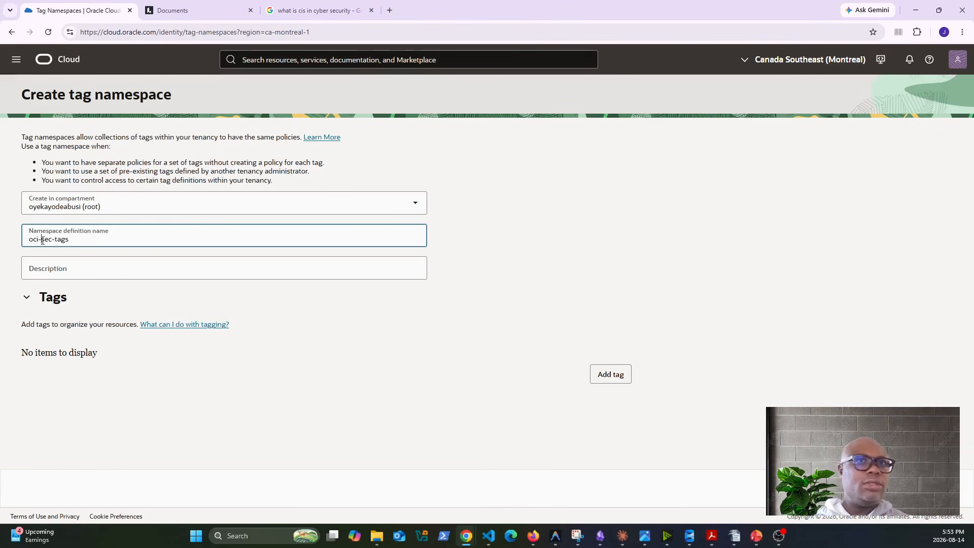
{"action": "left_click", "coordinate": [43, 239]}
{"action": "key", "text": "BackSpace"}
Describe the tag namespace as "ocisec-tags" and try to create it
{"action": "left_click", "coordinate": [84, 269]}
{"action": "type", "text": "oci-sec-tags."}
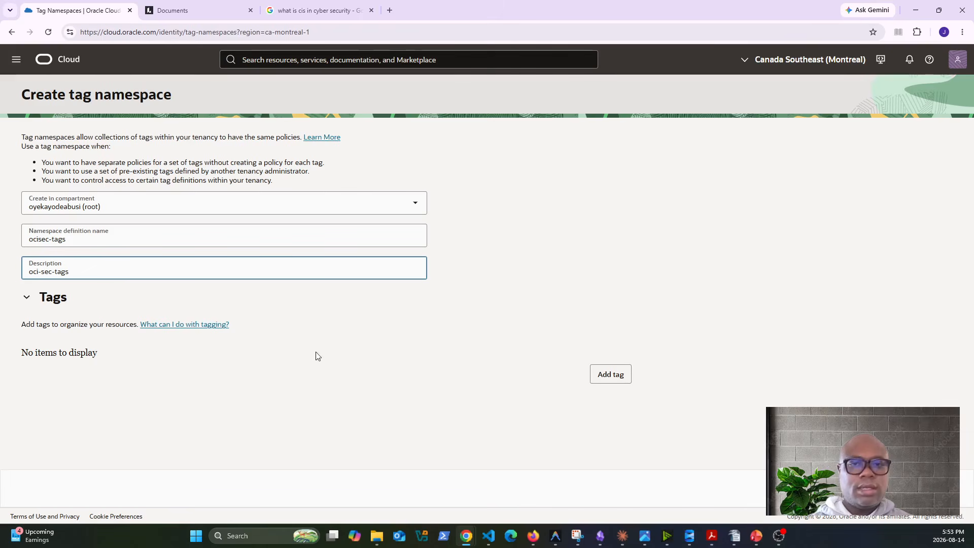
{"action": "key", "text": "BackSpace"}
{"action": "left_click", "coordinate": [40, 276]}
{"action": "key", "text": "BackSpace"}
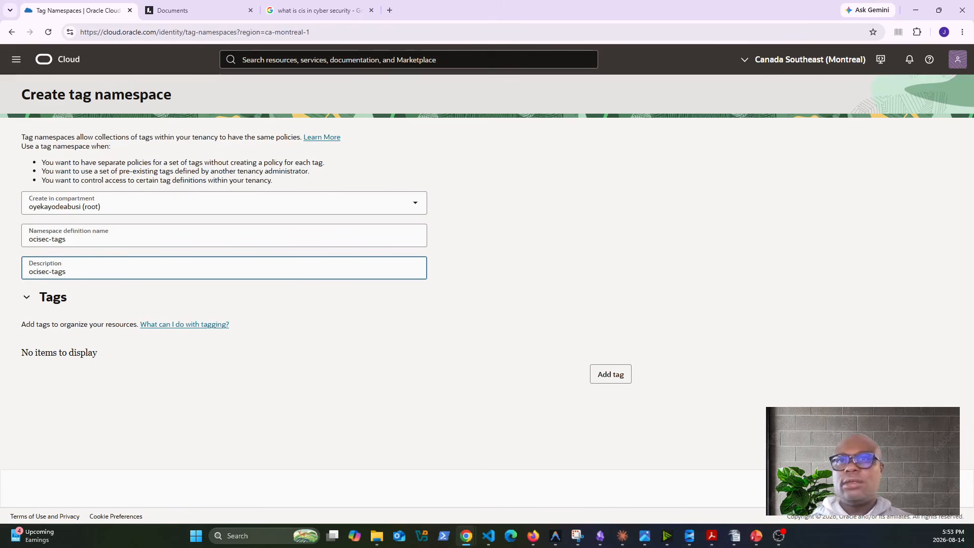
{"action": "key", "text": "Return"}
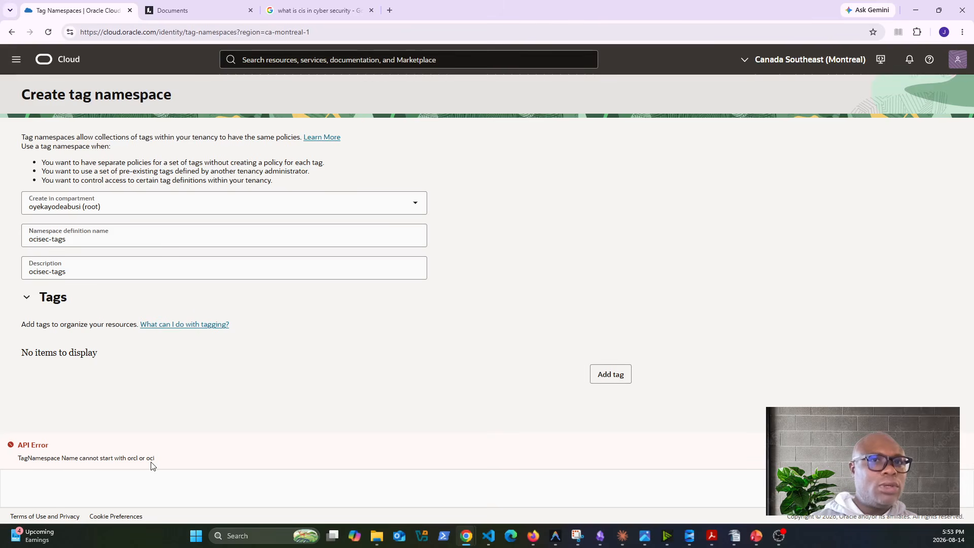
Rename the tag namespace to sec-tags and create it
{"action": "left_click", "coordinate": [41, 242]}
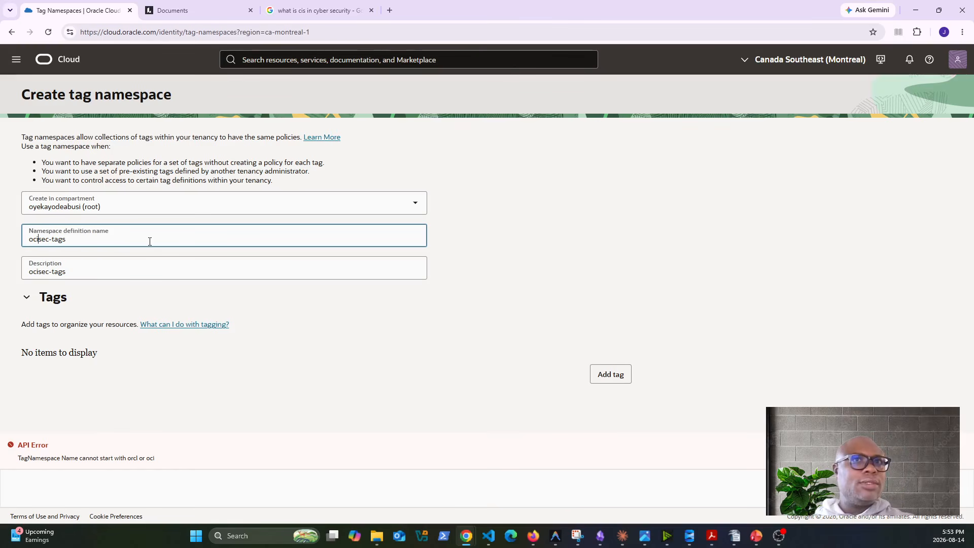
{"action": "key", "text": "BackSpace"}
{"action": "key", "text": "BackSpace"}
{"action": "key", "text": "BackSpace"}
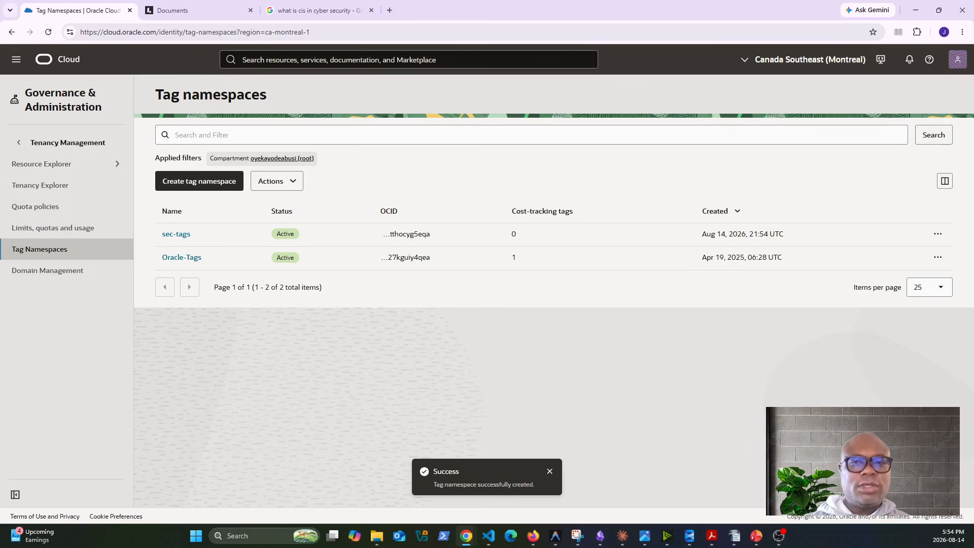
Open tag management for the sec-tags namespace
{"action": "key", "text": "alt+Tab"}
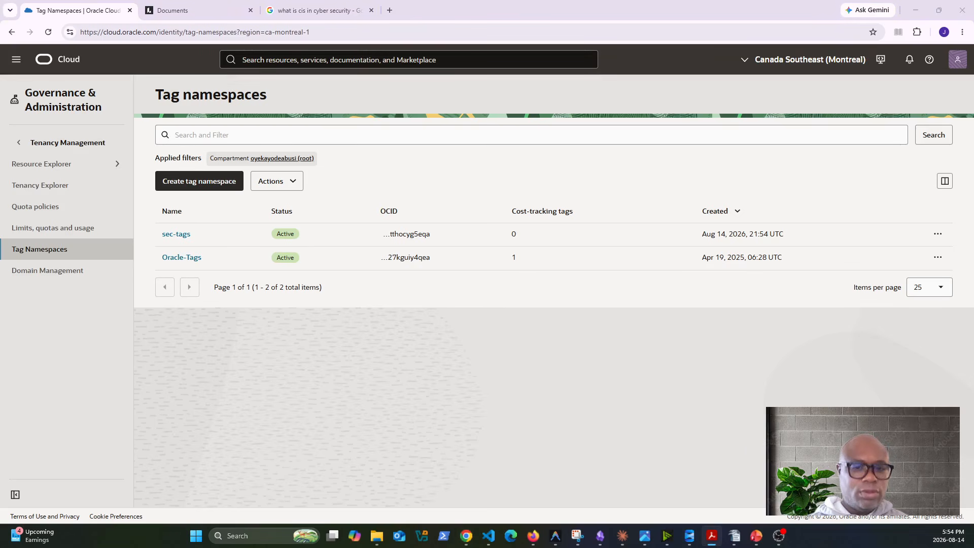
{"action": "left_click", "coordinate": [938, 234]}
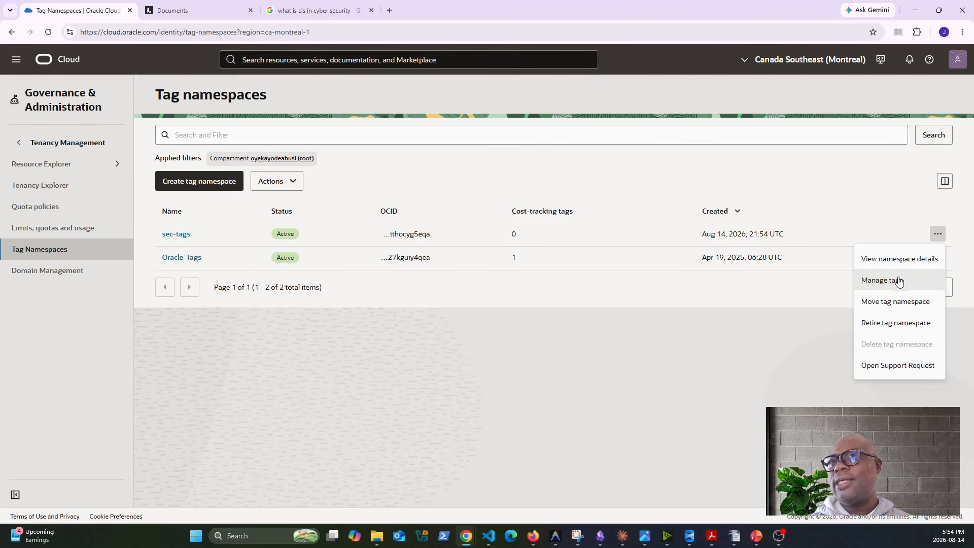
{"action": "left_click", "coordinate": [897, 281]}
{"action": "left_click", "coordinate": [139, 209]}
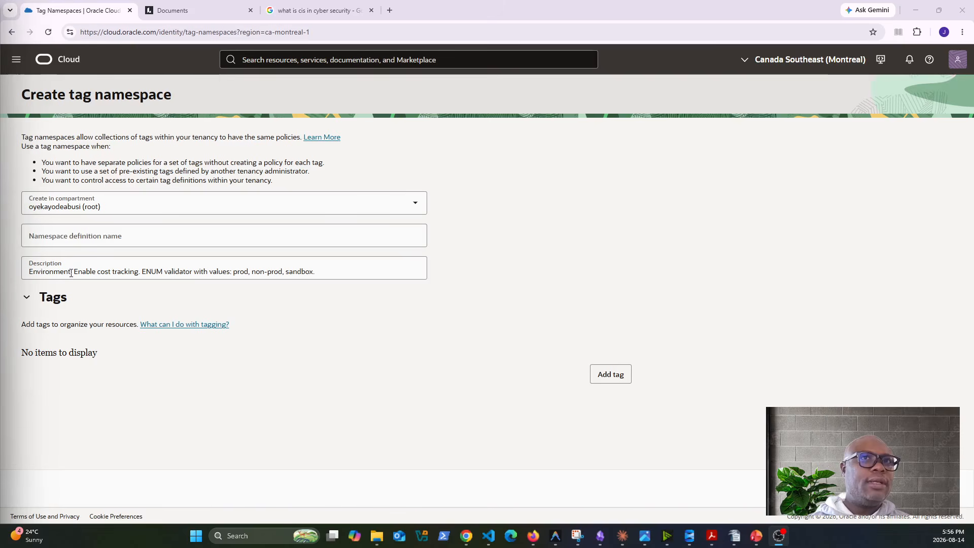
{"action": "left_click_drag", "start_coordinate": [72, 272], "coordinate": [26, 271]}
{"action": "key", "text": "ctrl+x"}
{"action": "left_click", "coordinate": [135, 240]}
{"action": "key", "text": "ctrl+v"}
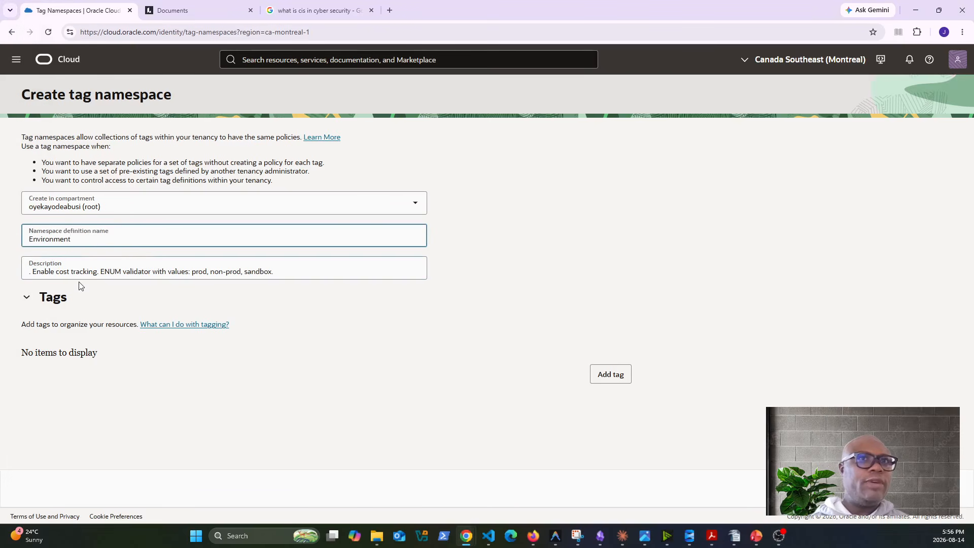
{"action": "left_click", "coordinate": [35, 271]}
{"action": "key", "text": "BackSpace"}
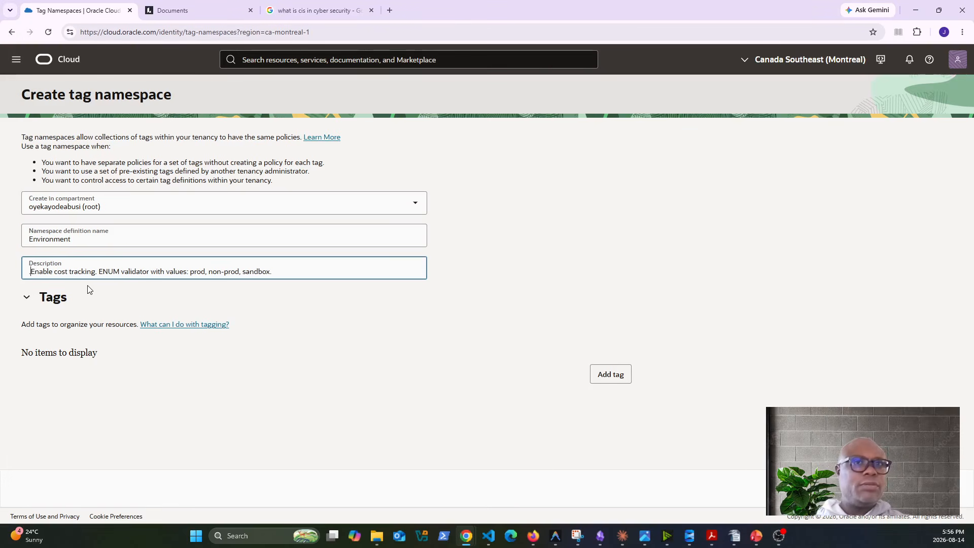
{"action": "left_click_drag", "start_coordinate": [98, 271], "coordinate": [282, 271]}
{"action": "key", "text": "BackSpace"}
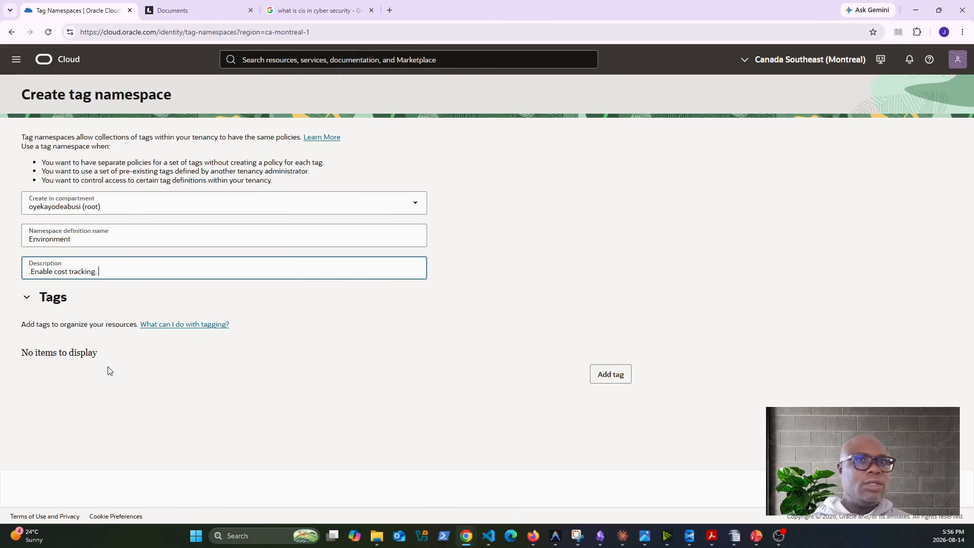
{"action": "left_click", "coordinate": [27, 299]}
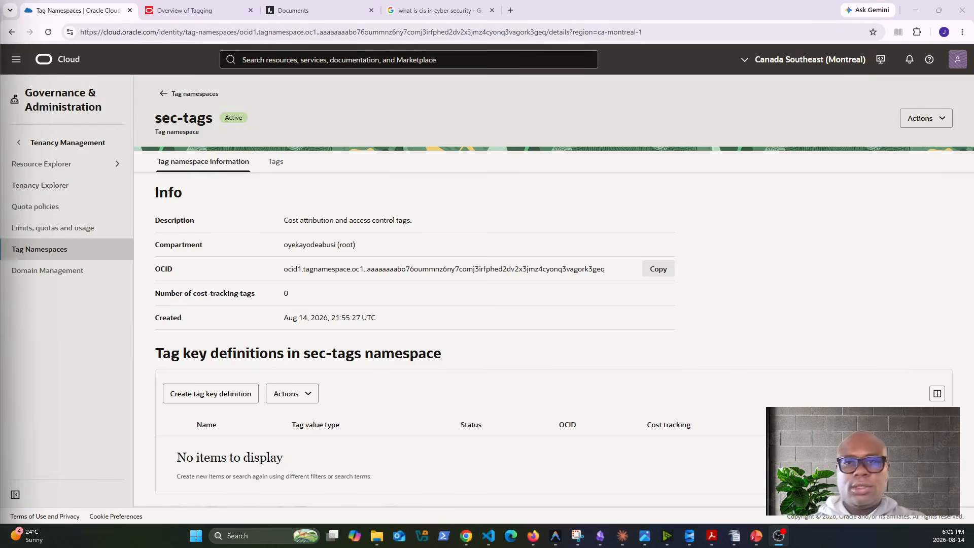
Start a tag key definition in sec-tags with key Environment and description "Enable cost tracking. ENUM validator with values: prod, non-prod, sandbox."
{"action": "left_click", "coordinate": [163, 94]}
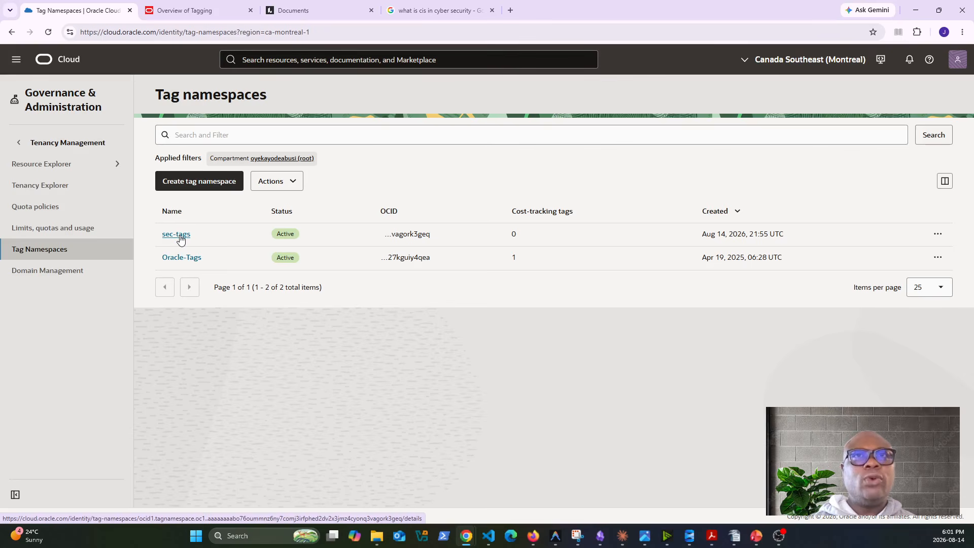
{"action": "left_click", "coordinate": [180, 236]}
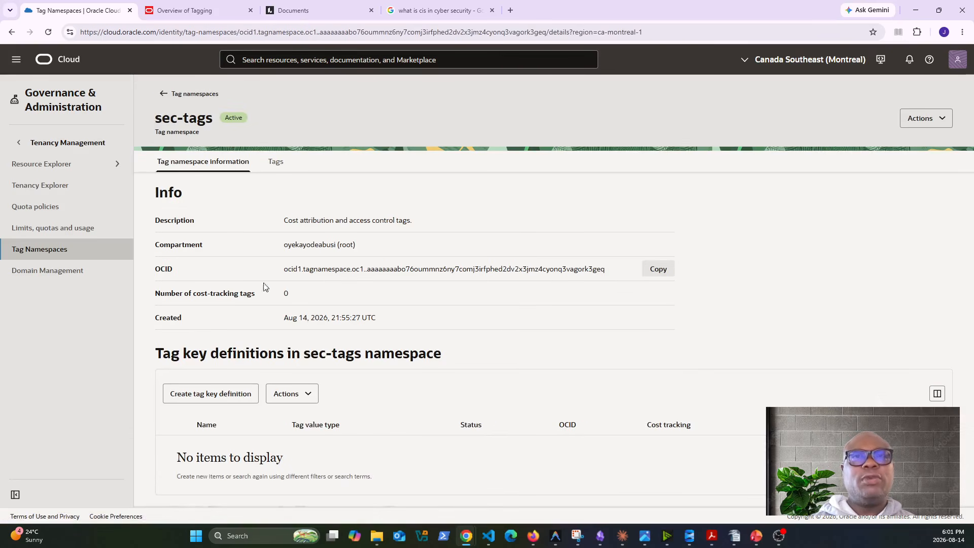
{"action": "left_click", "coordinate": [221, 400]}
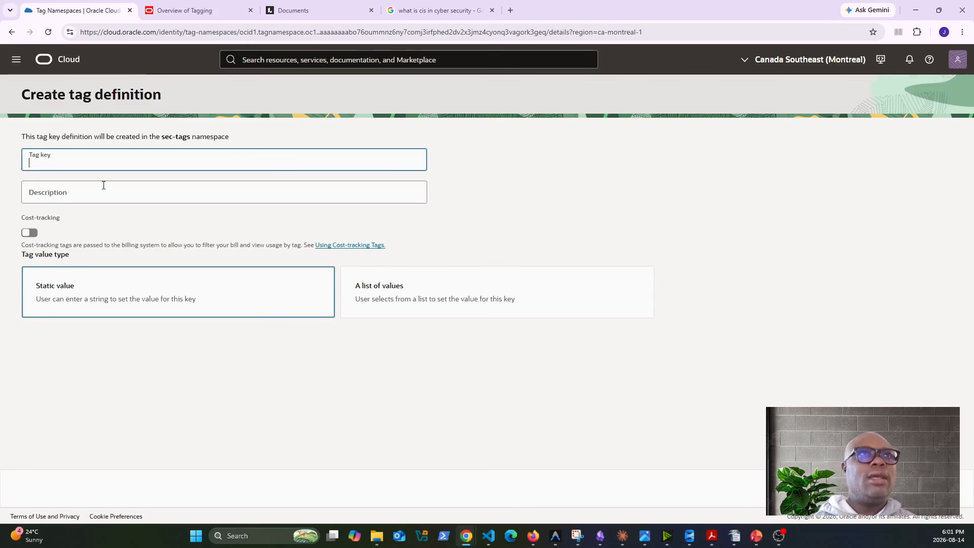
{"action": "left_click", "coordinate": [103, 190]}
{"action": "key", "text": "ctrl+v"}
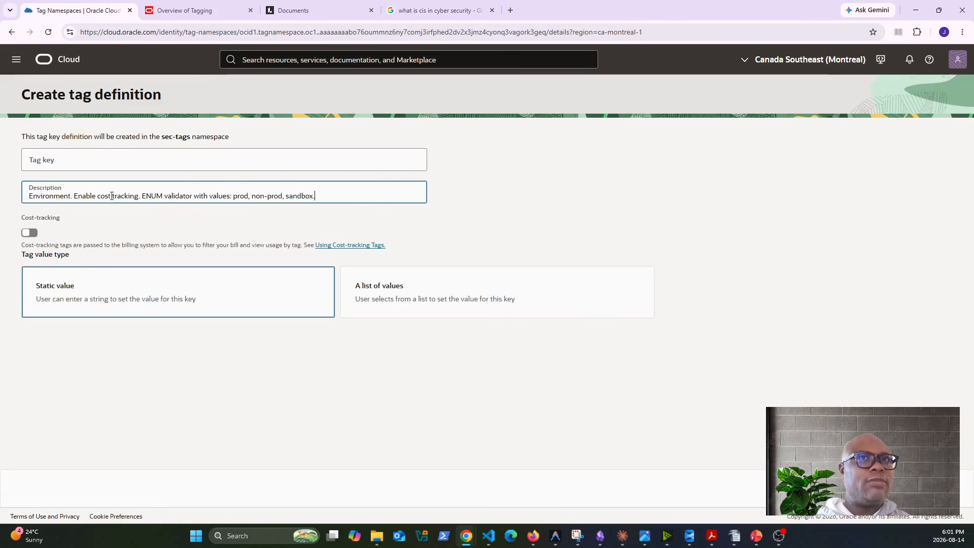
{"action": "left_click_drag", "start_coordinate": [72, 198], "coordinate": [29, 197]}
{"action": "key", "text": "BackSpace"}
{"action": "left_click", "coordinate": [62, 160]}
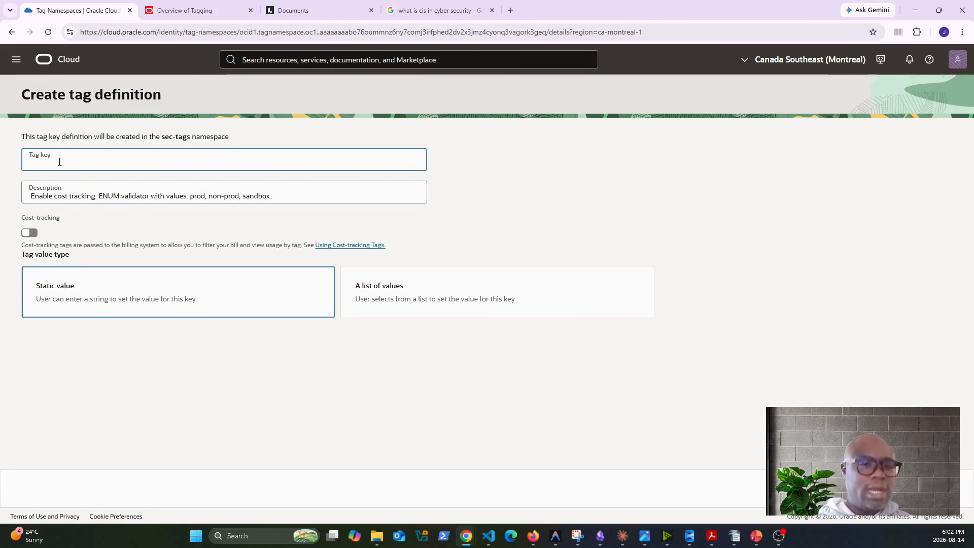
{"action": "key", "text": "ctrl+v"}
{"action": "key", "text": "BackSpace"}
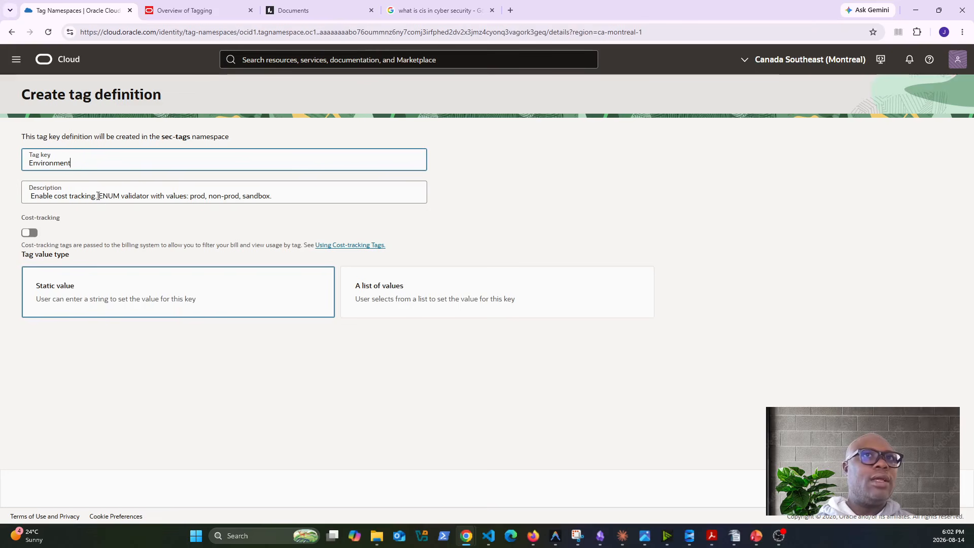
Shorten the tag key's description to "Enable cost tracking." and turn on cost-tracking
{"action": "left_click_drag", "start_coordinate": [97, 196], "coordinate": [274, 208]}
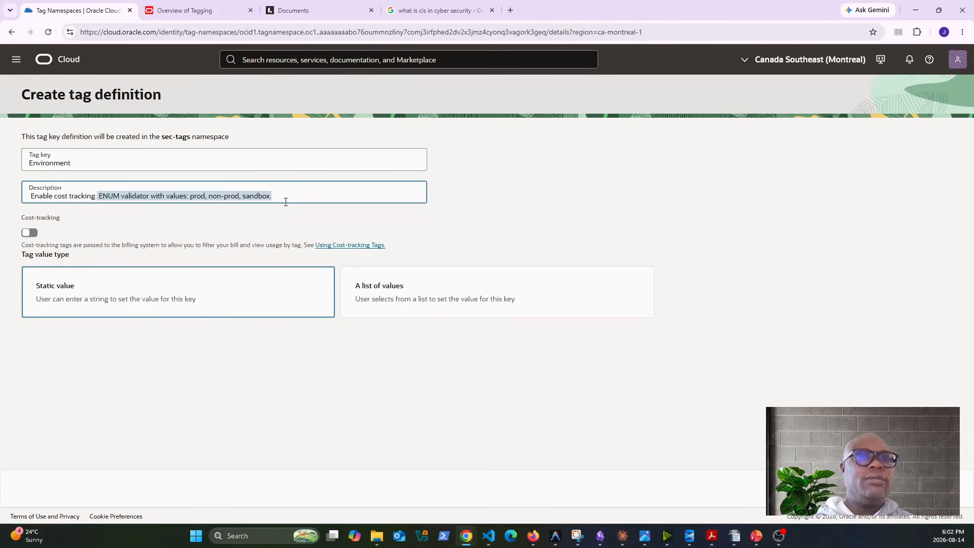
{"action": "key", "text": "BackSpace"}
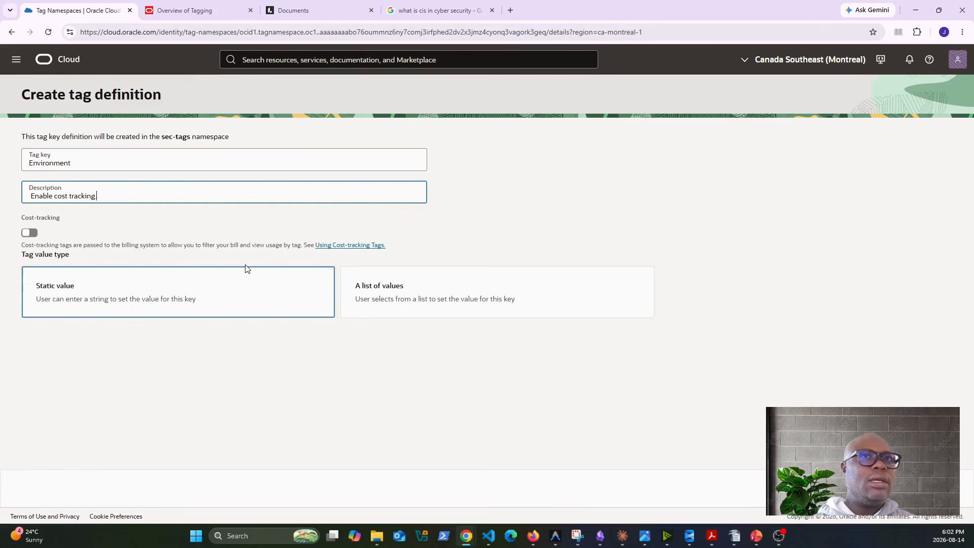
{"action": "left_click", "coordinate": [29, 233]}
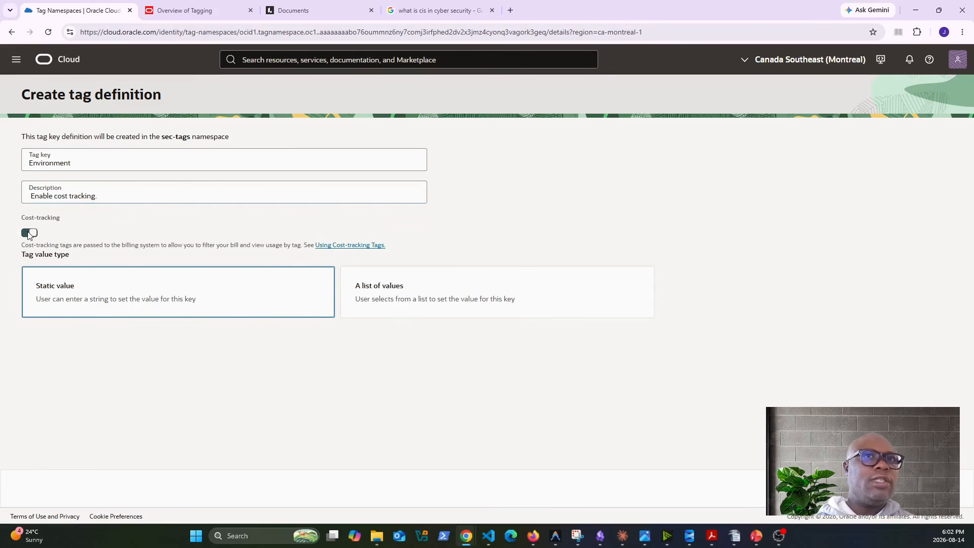
Switch the Environment tag key to a list of values and enter prod, non-prod, sandbox as its values
{"action": "left_click", "coordinate": [418, 308]}
{"action": "left_click", "coordinate": [99, 362]}
{"action": "key", "text": "ctrl+v"}
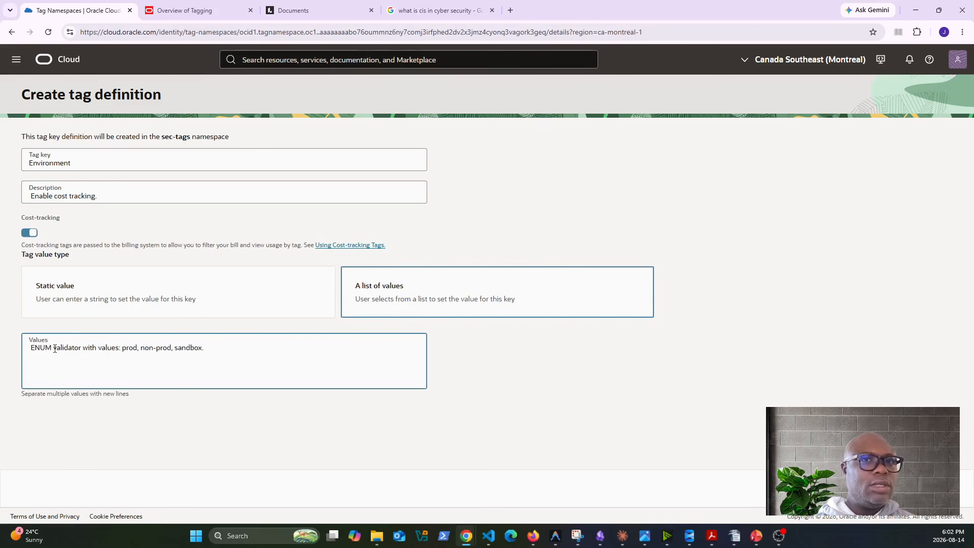
{"action": "left_click_drag", "start_coordinate": [123, 348], "coordinate": [31, 349]}
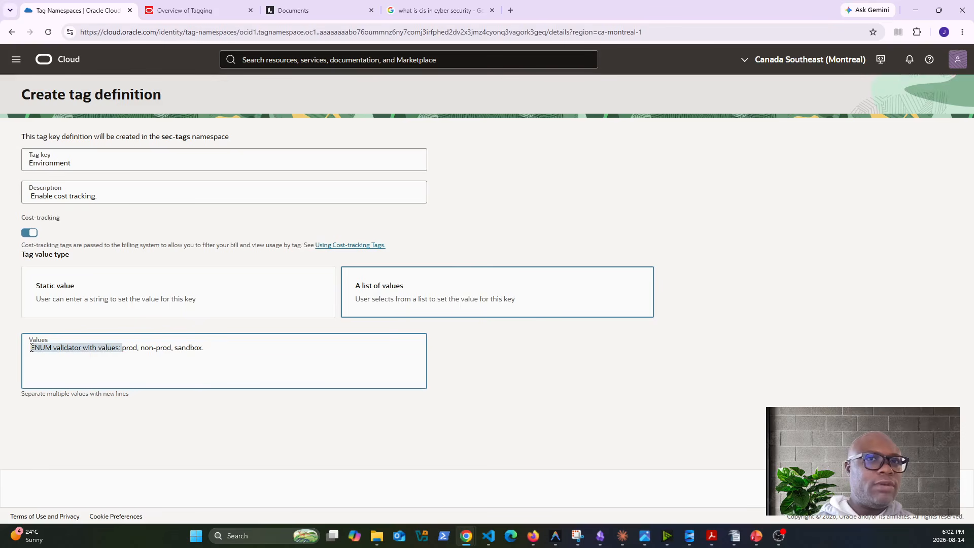
{"action": "key", "text": "BackSpace"}
Separate prod, non-prod and sandbox onto their own lines and create the Environment tag key definition
{"action": "left_click", "coordinate": [51, 348]}
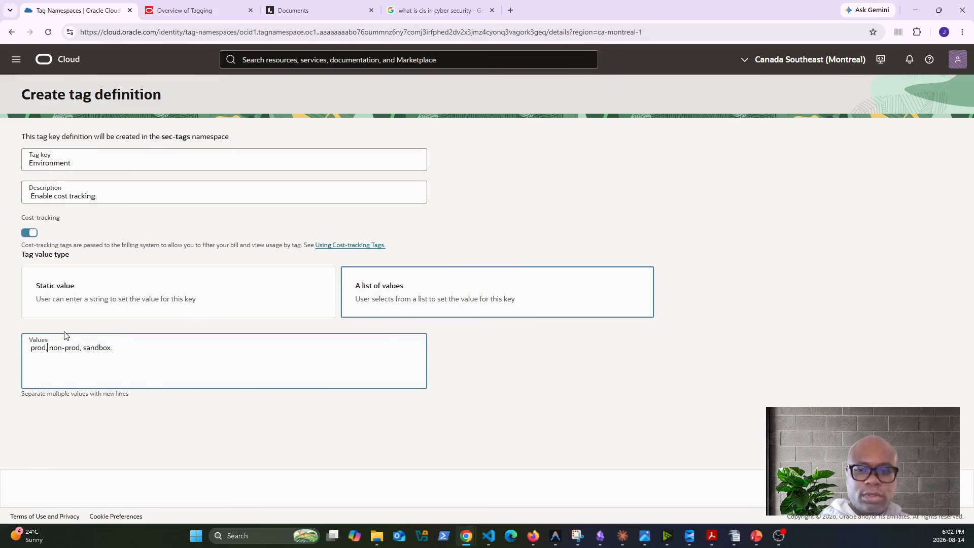
{"action": "key", "text": "BackSpace"}
{"action": "key", "text": "BackSpace"}
{"action": "key", "text": "Return"}
{"action": "key", "text": "BackSpace"}
{"action": "key", "text": "BackSpace"}
{"action": "key", "text": "Return"}
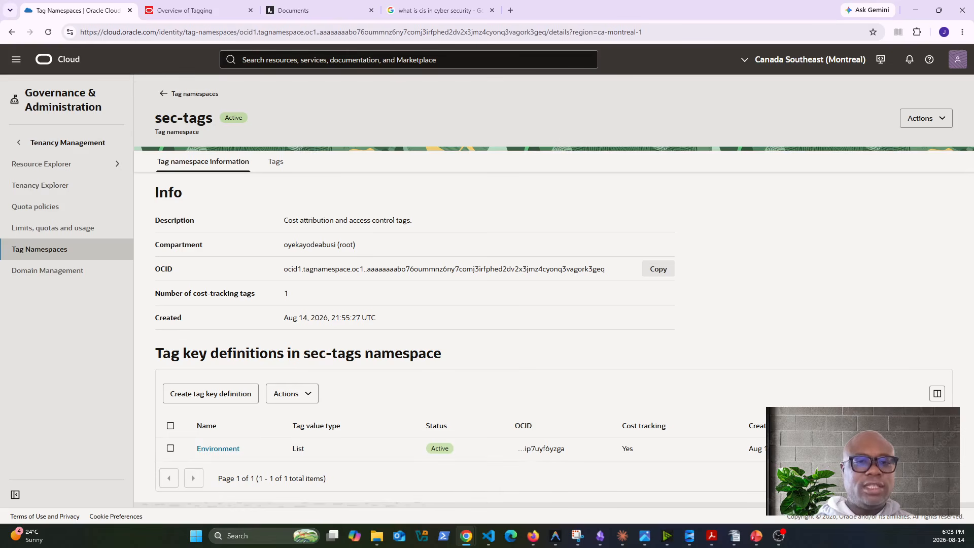
Start another tag key definition in sec-tags with key Owner and description "No validator. No cost tracking."
{"action": "key", "text": "alt+Tab"}
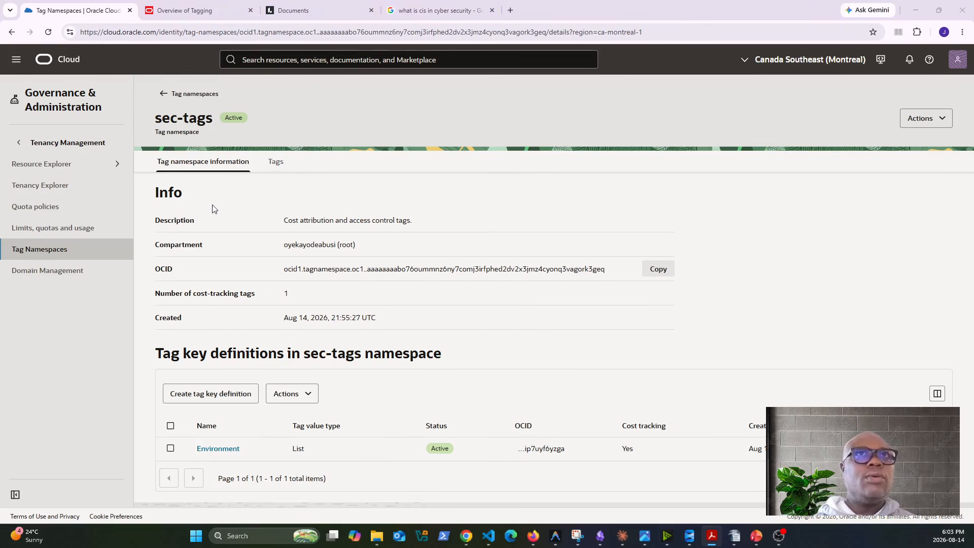
{"action": "left_click", "coordinate": [213, 393]}
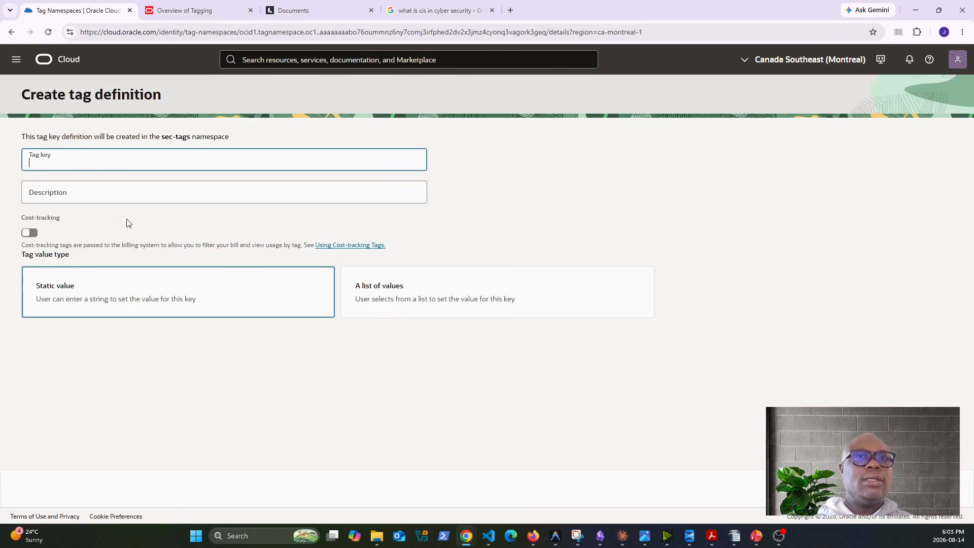
{"action": "left_click", "coordinate": [109, 193]}
{"action": "type", "text": "Owner. No validator. No cost tracking."}
{"action": "left_click_drag", "start_coordinate": [51, 196], "coordinate": [13, 201]}
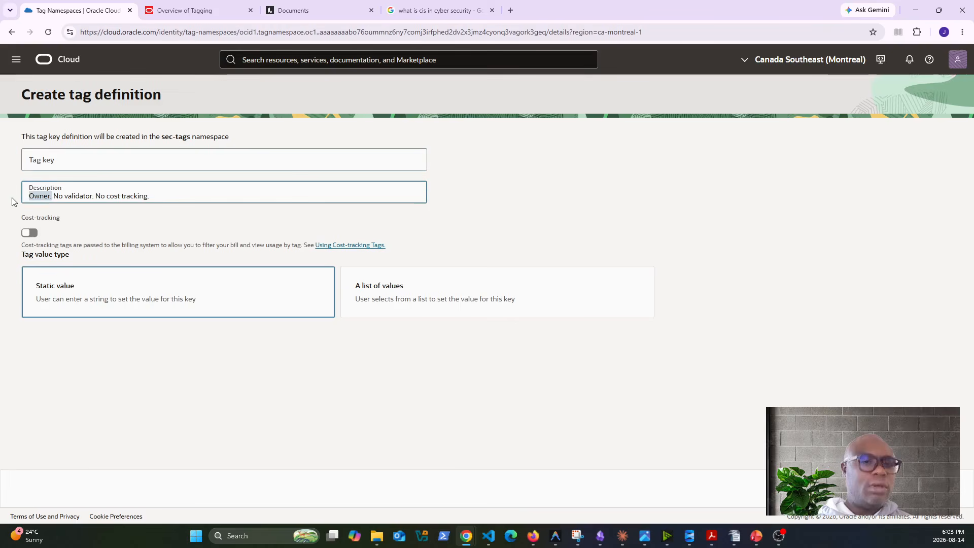
{"action": "key", "text": "ctrl+x"}
{"action": "left_click", "coordinate": [65, 162]}
{"action": "key", "text": "ctrl+v"}
{"action": "key", "text": "BackSpace"}
Shorten the Owner key's description to "No validator", keep the static value type and create the definition
{"action": "left_click_drag", "start_coordinate": [128, 196], "coordinate": [73, 194]}
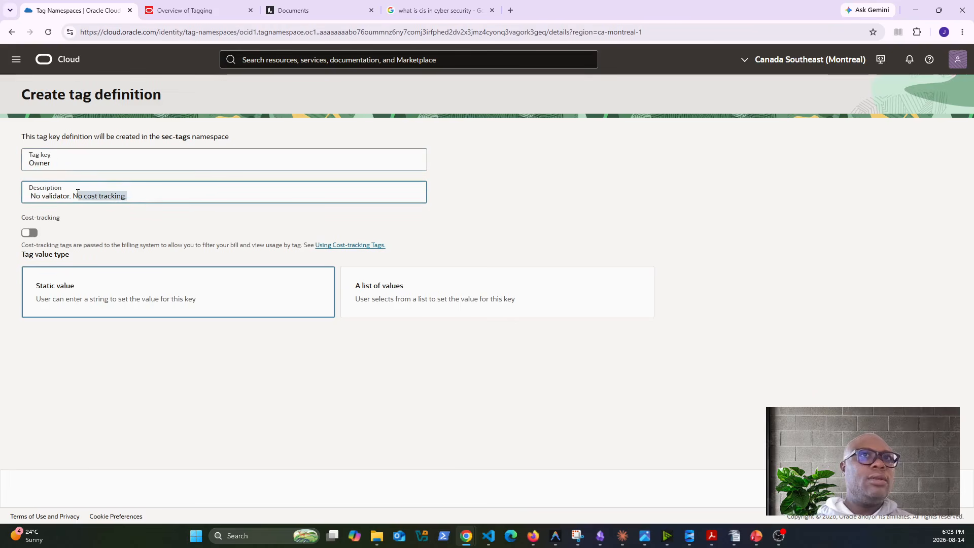
{"action": "key", "text": "BackSpace"}
{"action": "key", "text": "BackSpace"}
{"action": "key", "text": "BackSpace"}
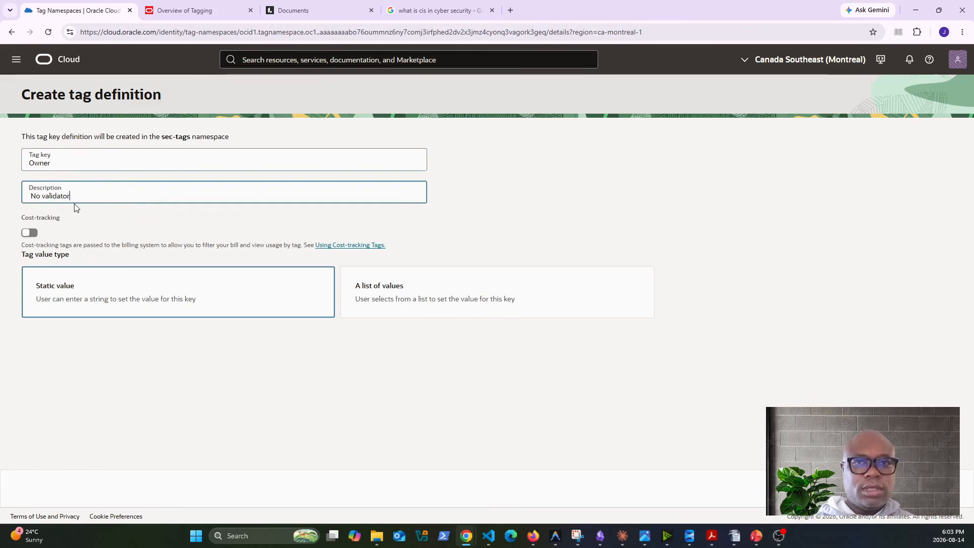
{"action": "left_click_drag", "start_coordinate": [83, 198], "coordinate": [4, 196]}
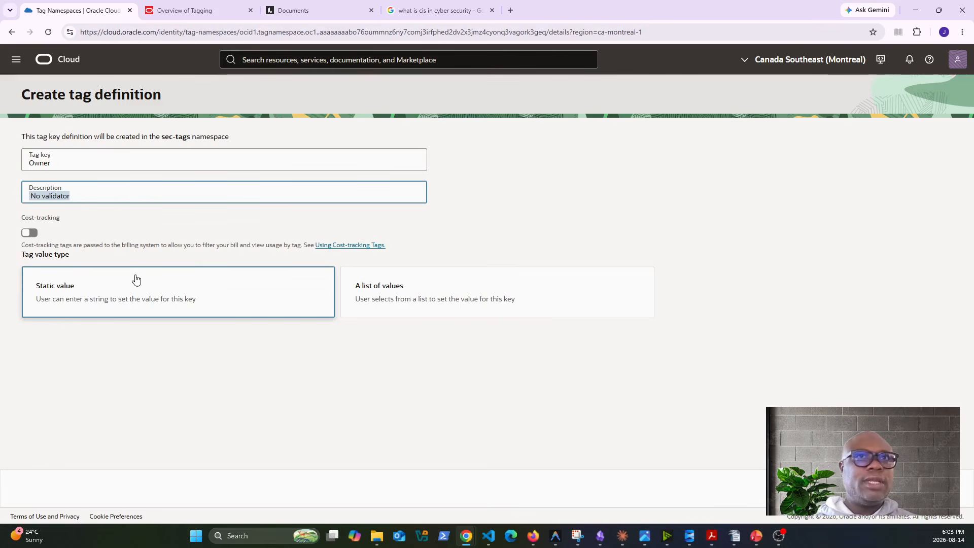
{"action": "left_click", "coordinate": [388, 290]}
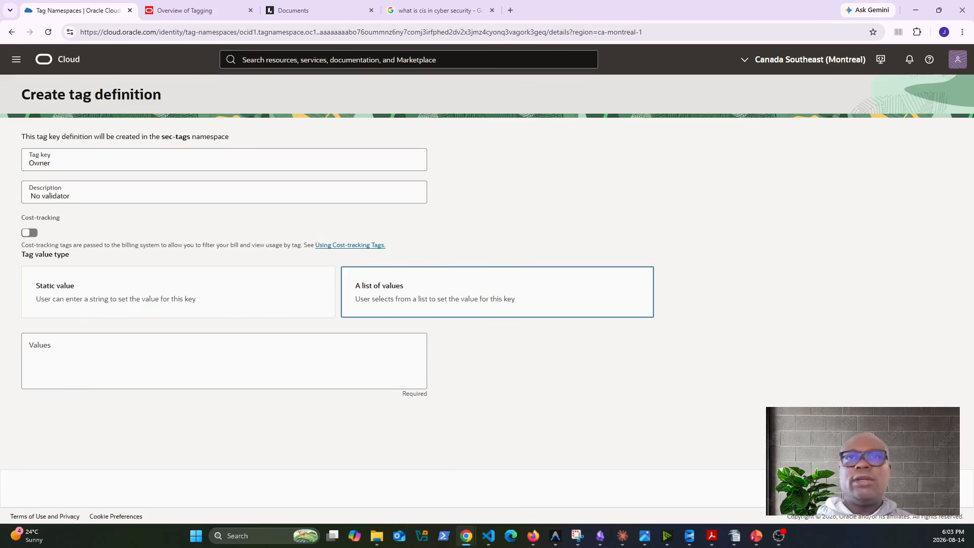
{"action": "left_click", "coordinate": [200, 313]}
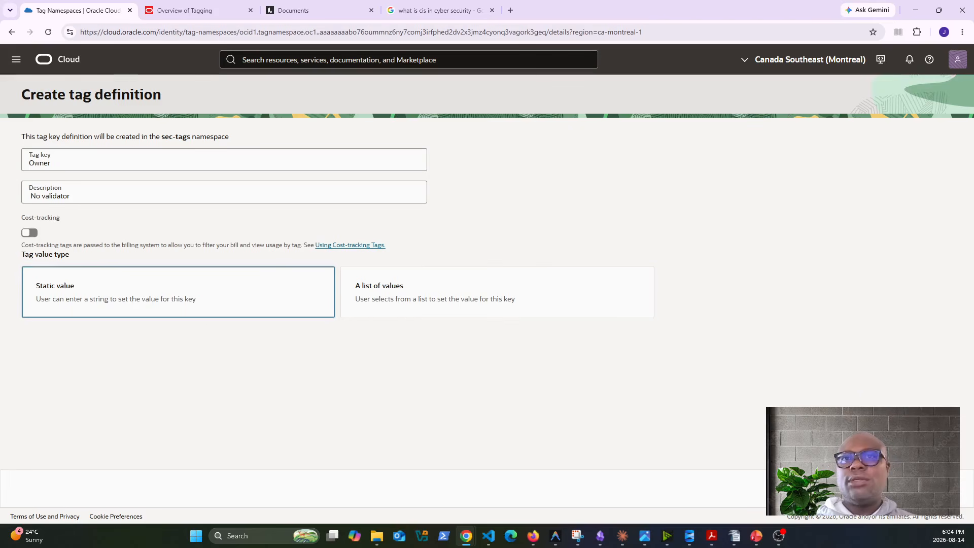
Start a ManagedBy tag key definition in sec-tags with a list of values containing Terraform, Manual, Pipeline
{"action": "key", "text": "alt+Tab"}
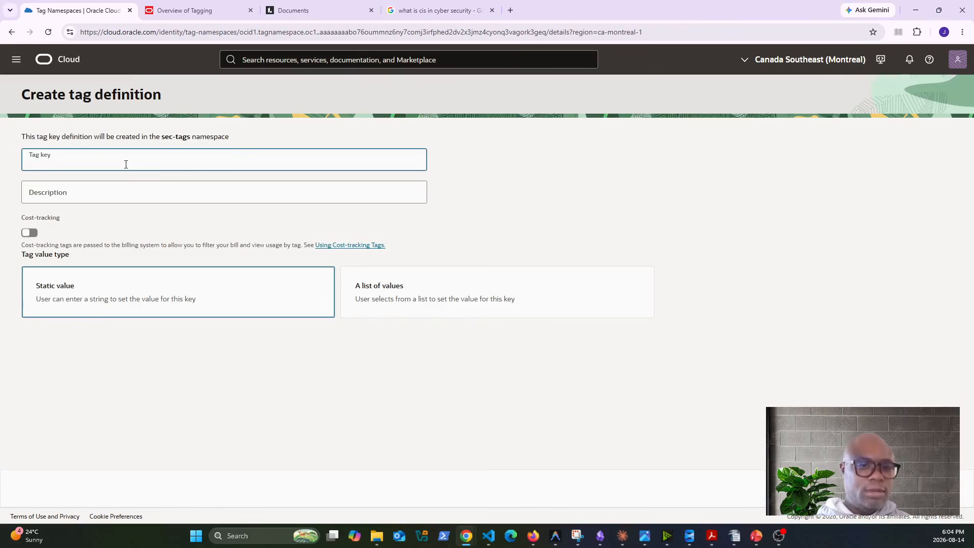
{"action": "type", "text": "ManagedBy"}
{"action": "key", "text": "alt+Tab"}
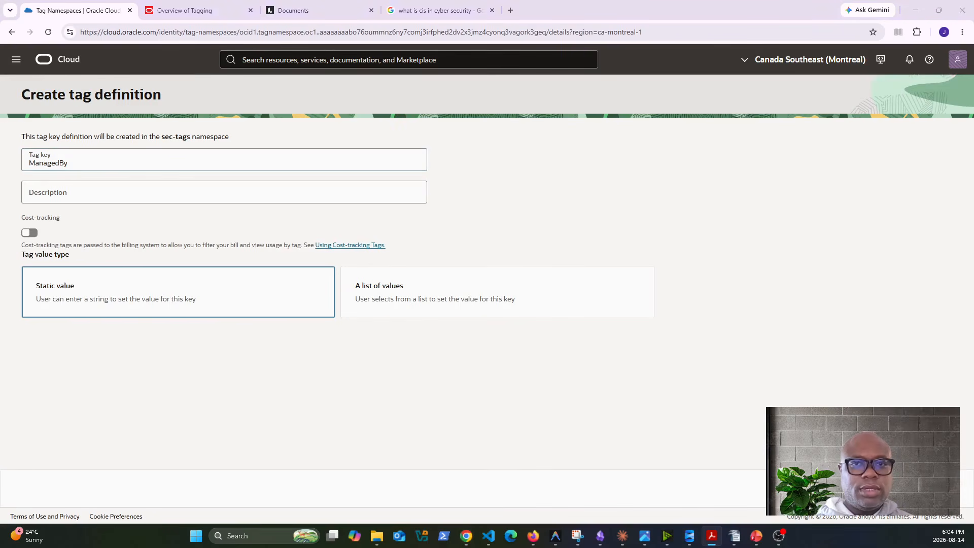
{"action": "left_click", "coordinate": [420, 302]}
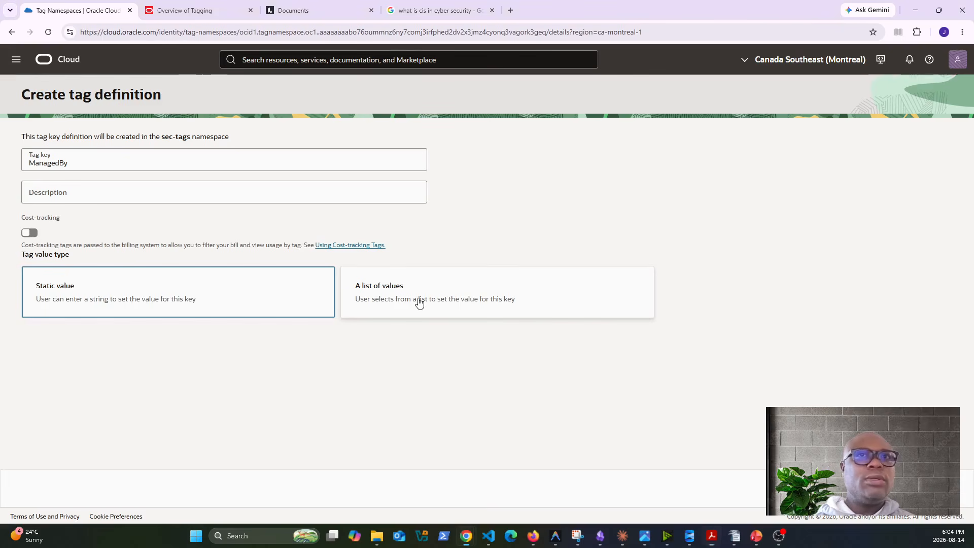
{"action": "left_click", "coordinate": [223, 361]}
{"action": "key", "text": "ctrl+v"}
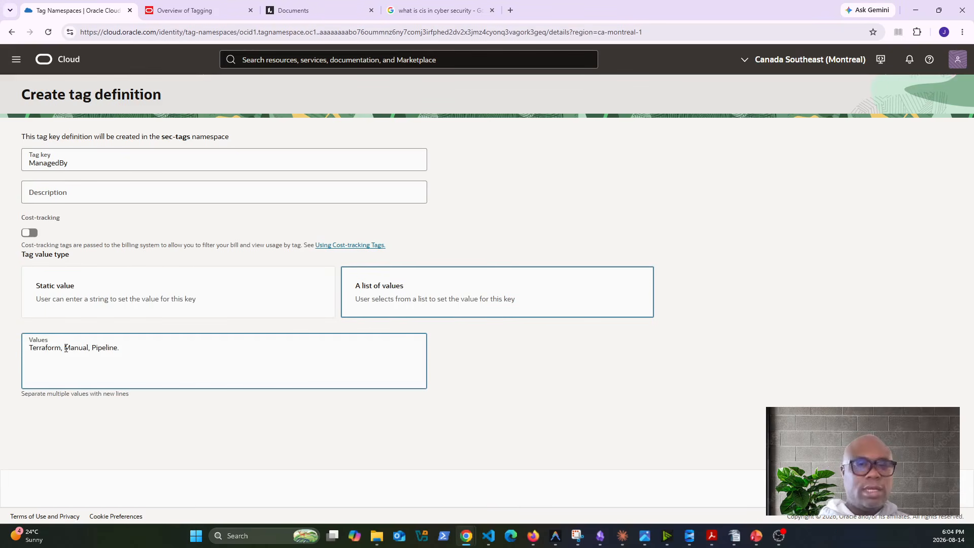
Put Terraform, Manual and Pipeline on separate lines, describe the key as "Means of deploy" and create the ManagedBy definition
{"action": "left_click", "coordinate": [66, 349]}
{"action": "key", "text": "BackSpace"}
{"action": "key", "text": "BackSpace"}
{"action": "key", "text": "Return"}
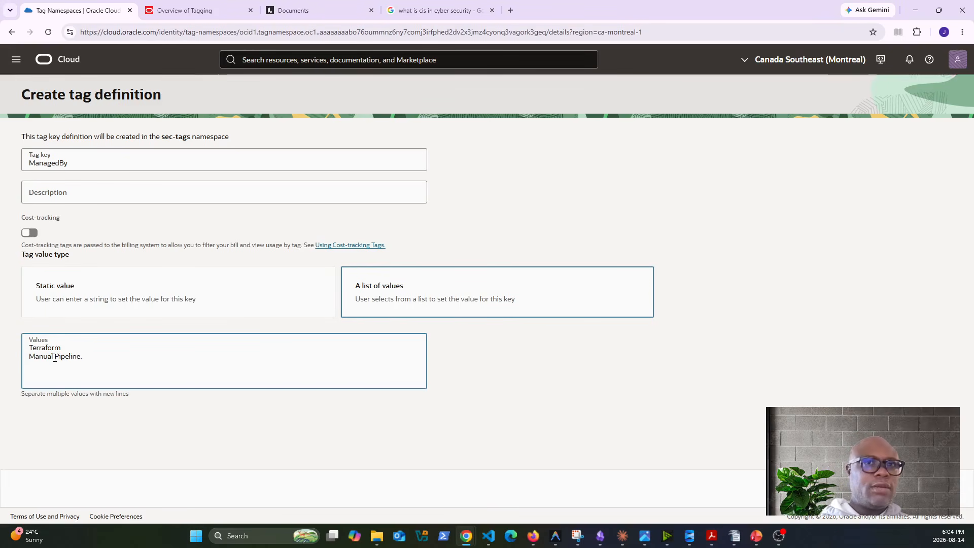
{"action": "key", "text": "Return"}
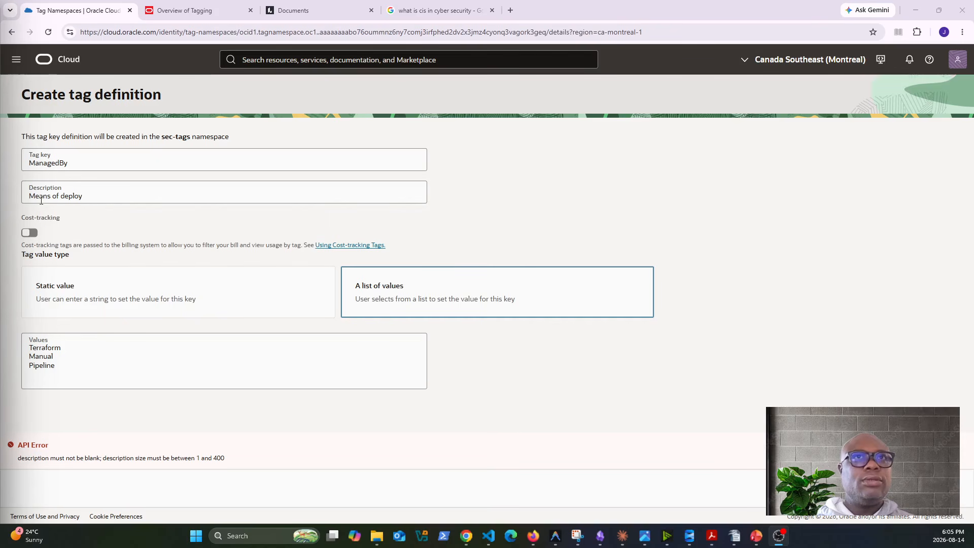
{"action": "left_click", "coordinate": [945, 488]}
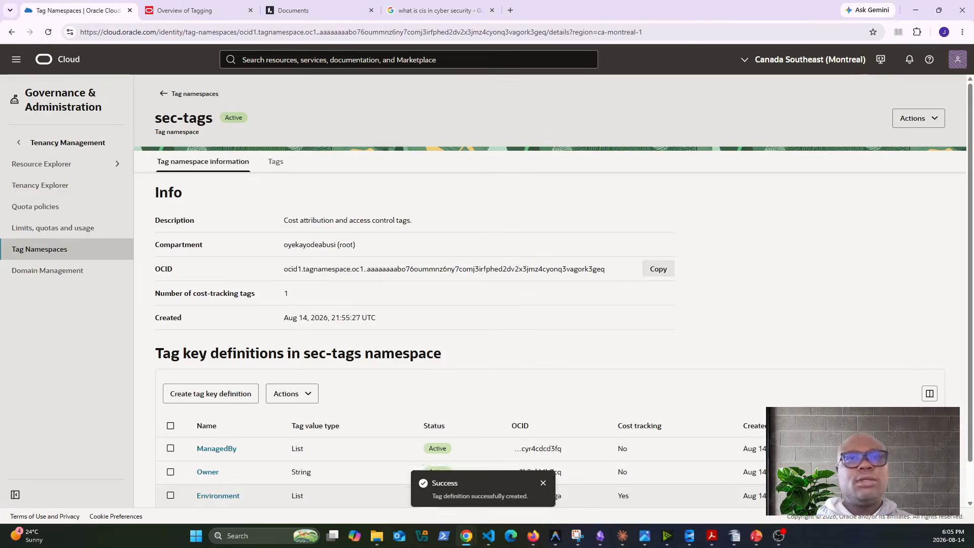
{"action": "scroll", "coordinate": [531, 417], "scroll_direction": "down", "scroll_amount": 1}
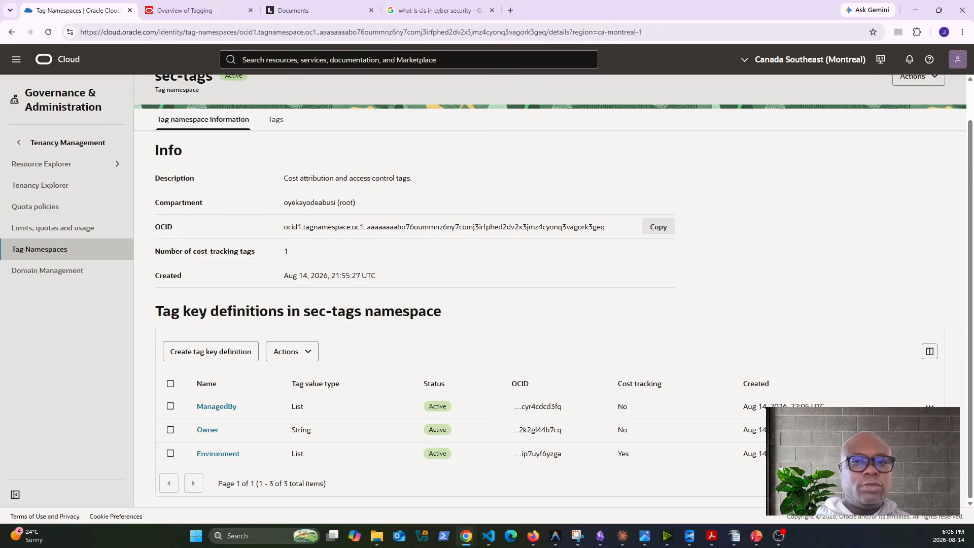
Go to the Object Storage buckets and start creating a bucket
{"action": "key", "text": "alt+Tab"}
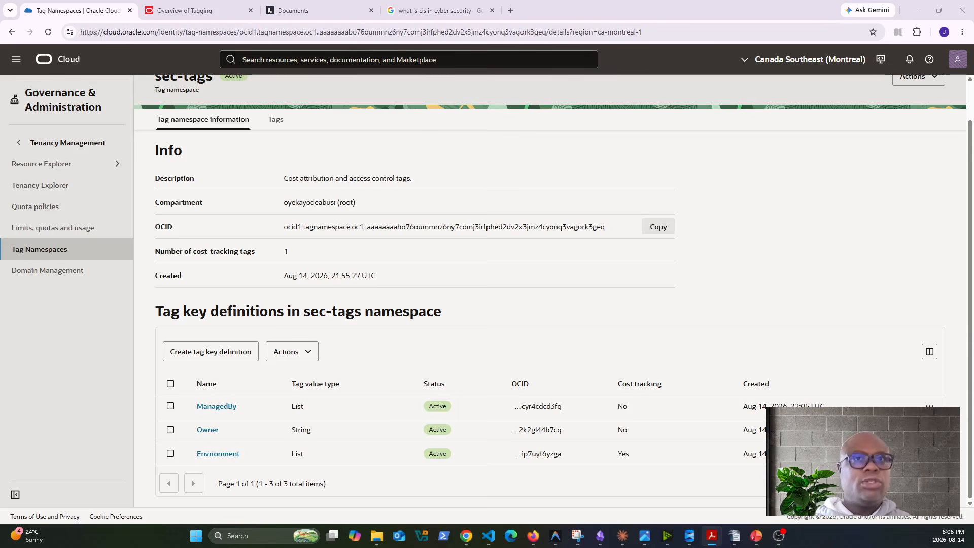
{"action": "left_click", "coordinate": [16, 60]}
{"action": "left_click", "coordinate": [30, 173]}
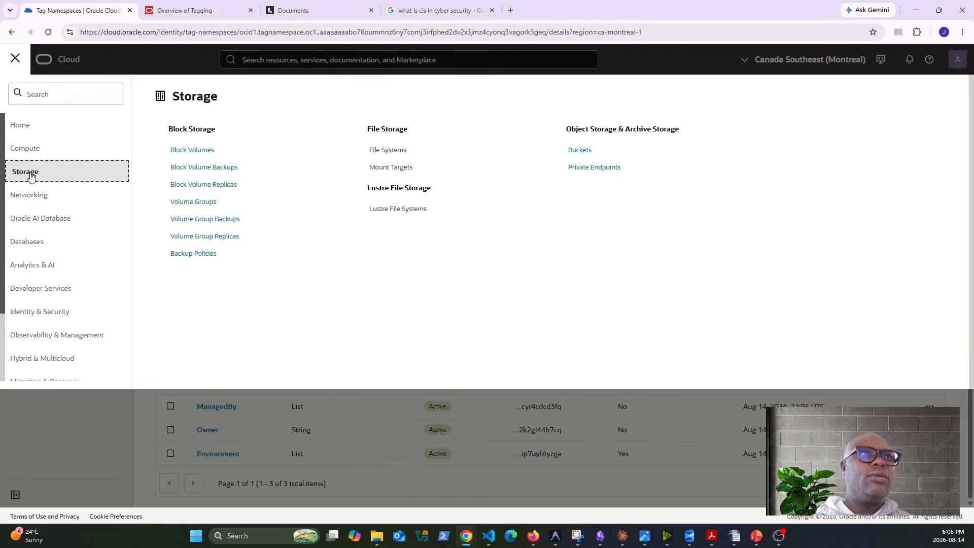
{"action": "left_click", "coordinate": [576, 152]}
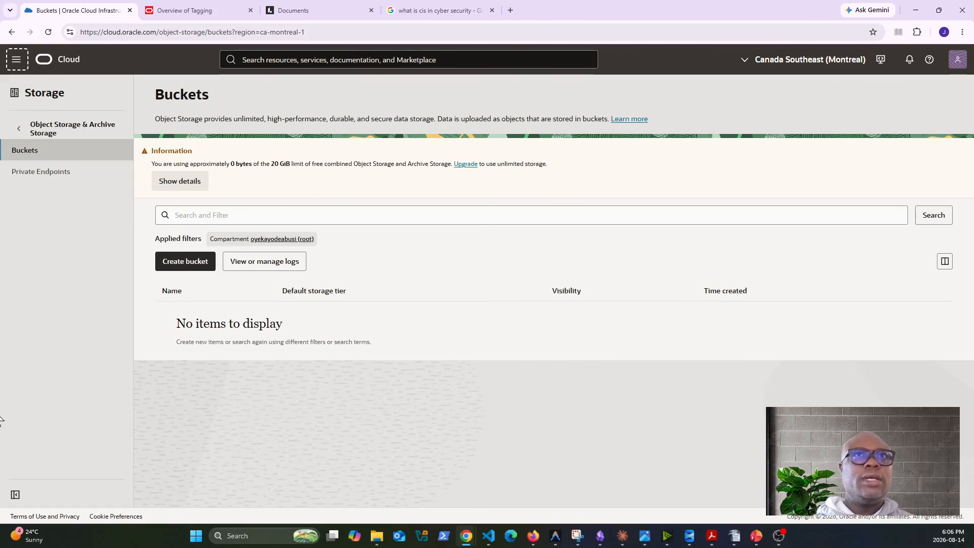
{"action": "left_click", "coordinate": [197, 266]}
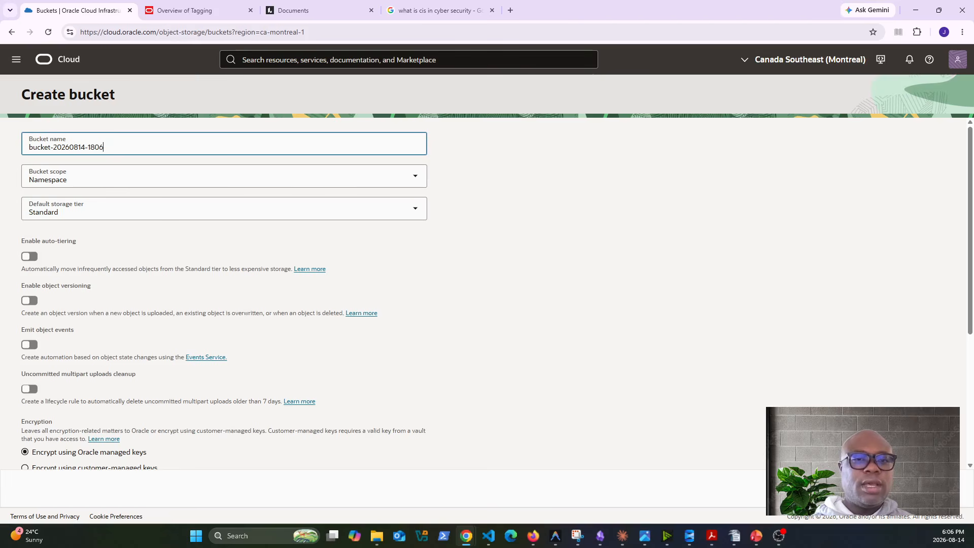
Name the bucket ocisec-audit-logs and keep its scope as Namespace
{"action": "key", "text": "alt+Tab"}
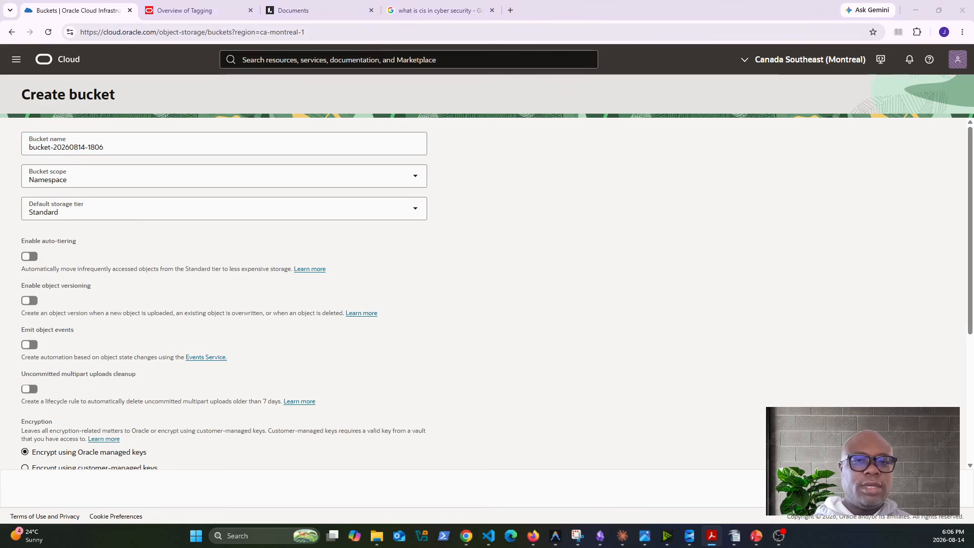
{"action": "left_click", "coordinate": [24, 147]}
{"action": "type", "text": "ocisec-audit-logs"}
{"action": "left_click", "coordinate": [118, 179]}
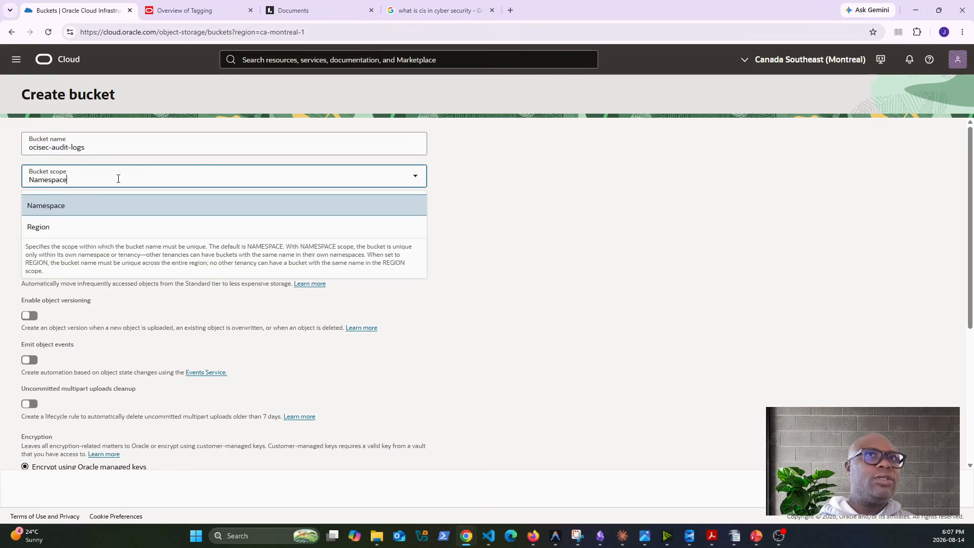
{"action": "left_click", "coordinate": [504, 215]}
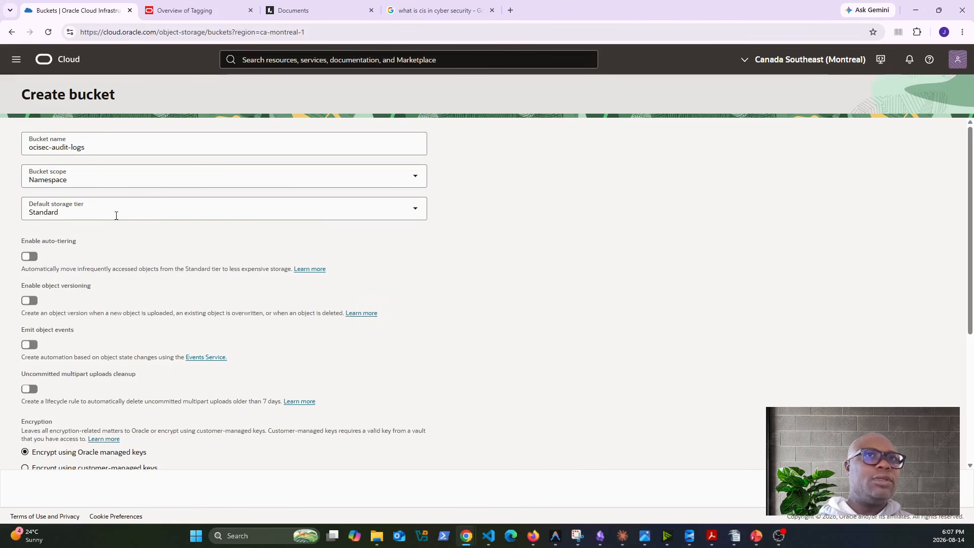
Preview the bucket's customer-managed keys encryption option and return to encryption using Oracle managed keys
{"action": "scroll", "coordinate": [170, 391], "scroll_direction": "down", "scroll_amount": 4}
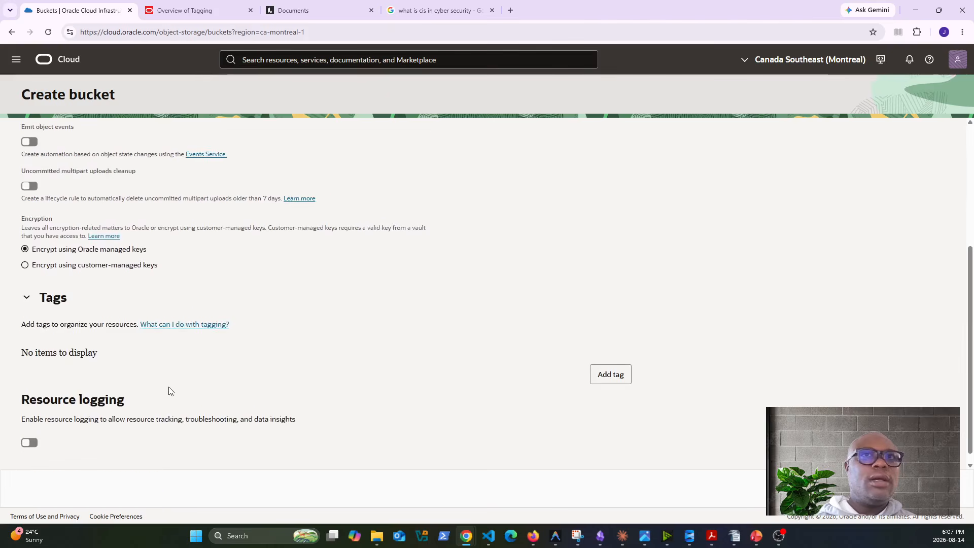
{"action": "scroll", "coordinate": [169, 391], "scroll_direction": "up", "scroll_amount": 3}
{"action": "scroll", "coordinate": [333, 238], "scroll_direction": "up", "scroll_amount": 1}
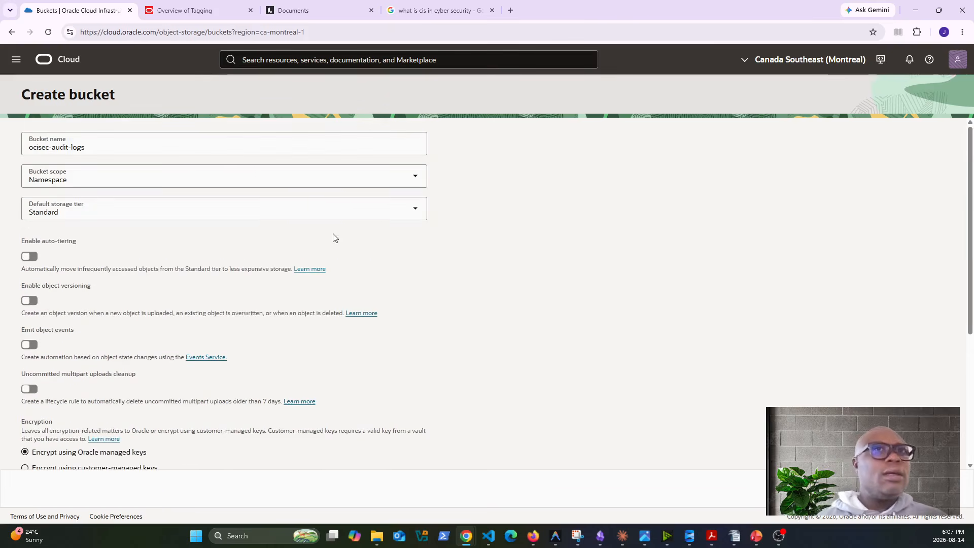
{"action": "scroll", "coordinate": [298, 365], "scroll_direction": "down", "scroll_amount": 2}
{"action": "scroll", "coordinate": [148, 252], "scroll_direction": "up", "scroll_amount": 1}
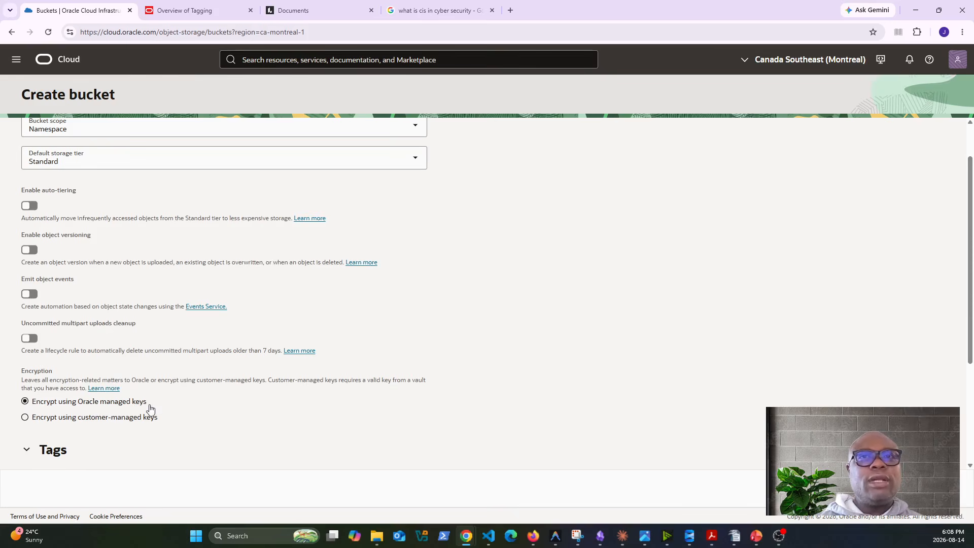
{"action": "left_click", "coordinate": [24, 418]}
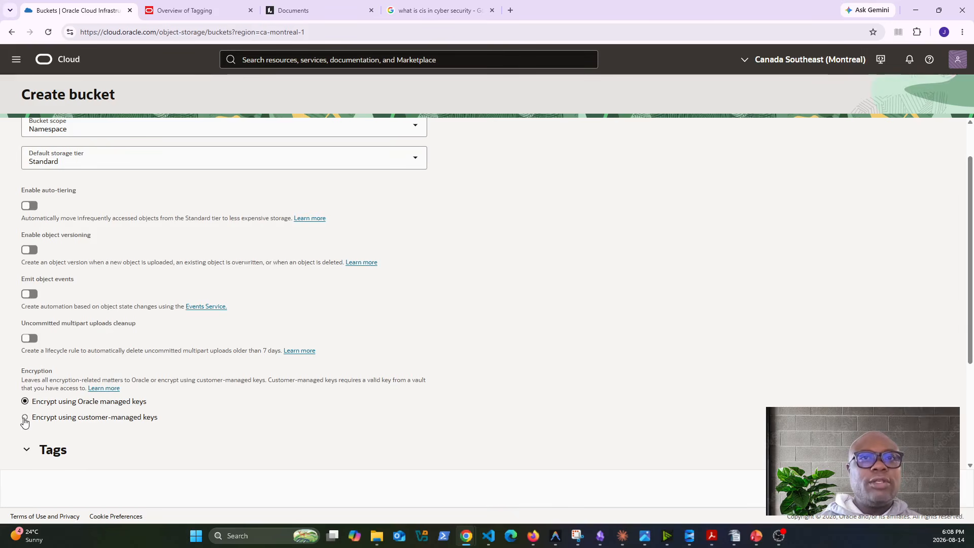
{"action": "left_click", "coordinate": [25, 401]}
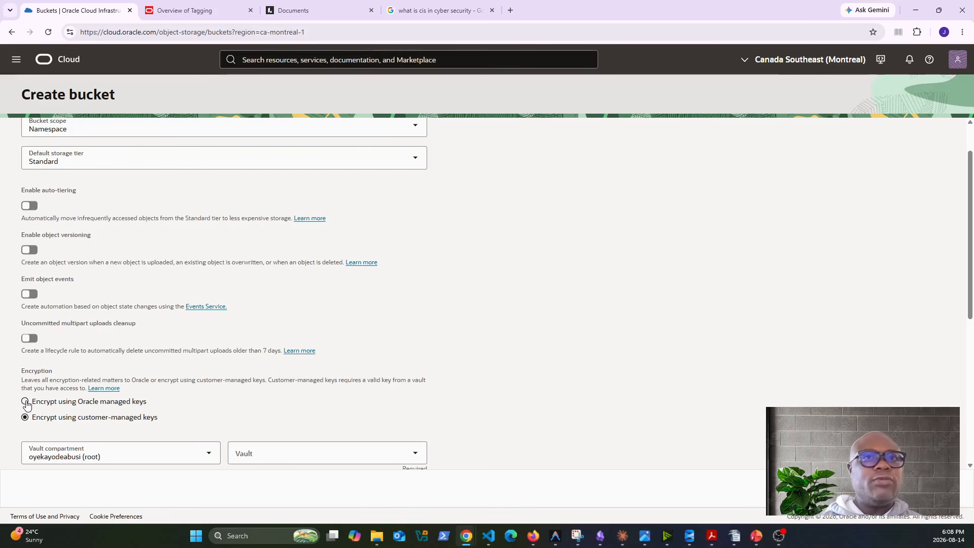
Enable object versioning for the ocisec-audit-logs bucket
{"action": "scroll", "coordinate": [191, 412], "scroll_direction": "down", "scroll_amount": 2}
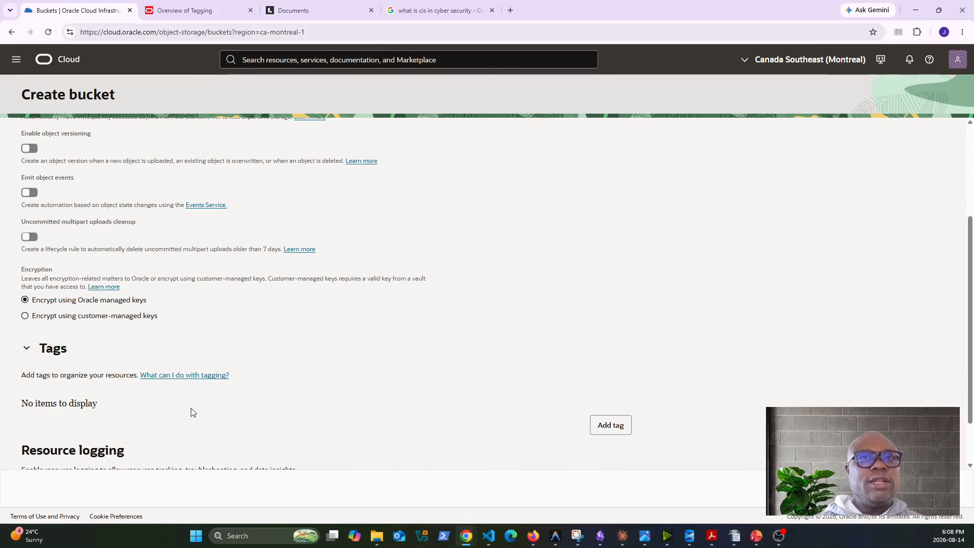
{"action": "scroll", "coordinate": [457, 294], "scroll_direction": "up", "scroll_amount": 1}
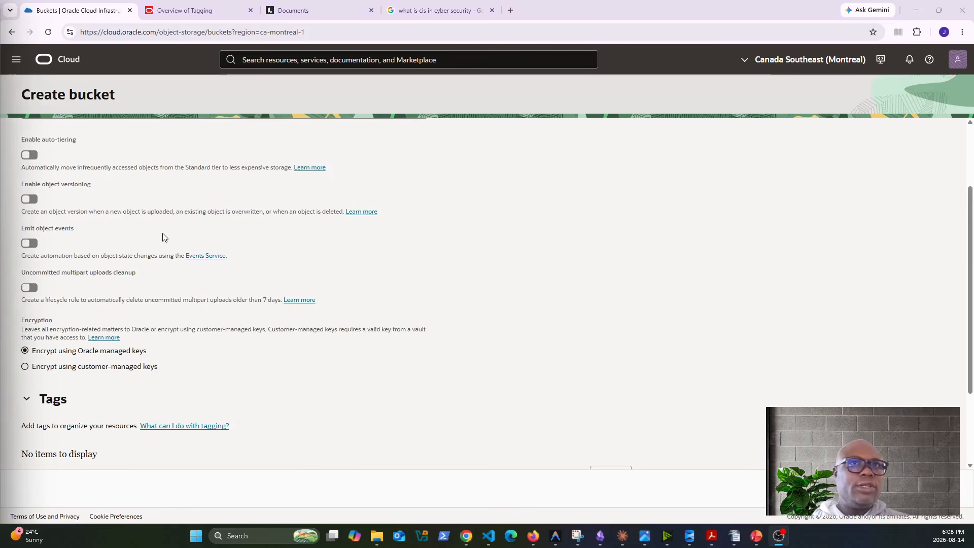
{"action": "left_click", "coordinate": [30, 199]}
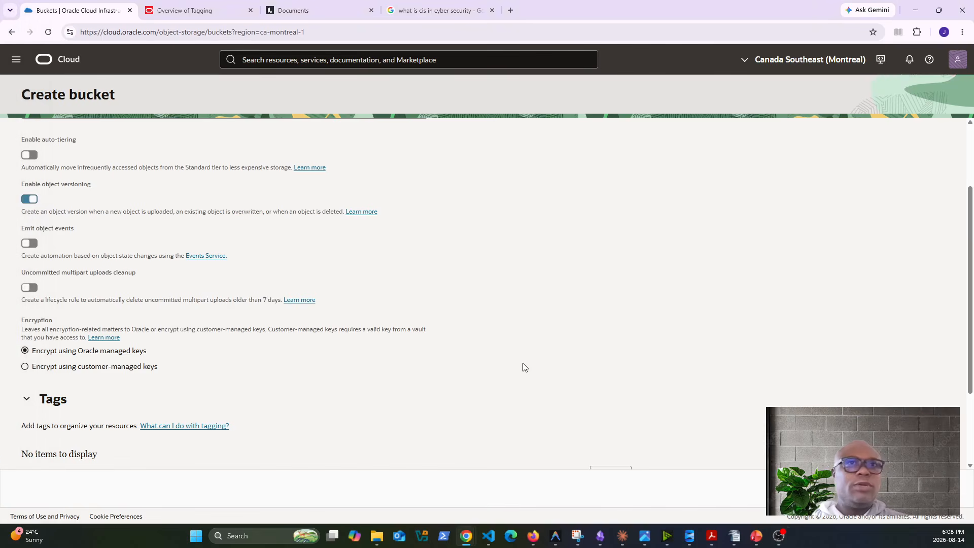
Create the ocisec-audit-logs bucket and open its details to review the general information and features
{"action": "scroll", "coordinate": [523, 371], "scroll_direction": "down", "scroll_amount": 2}
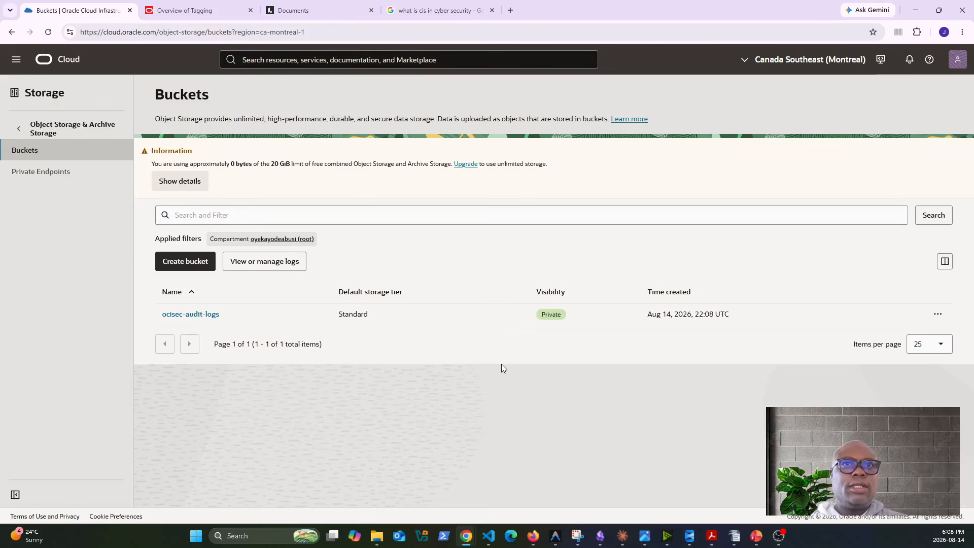
{"action": "left_click", "coordinate": [190, 314]}
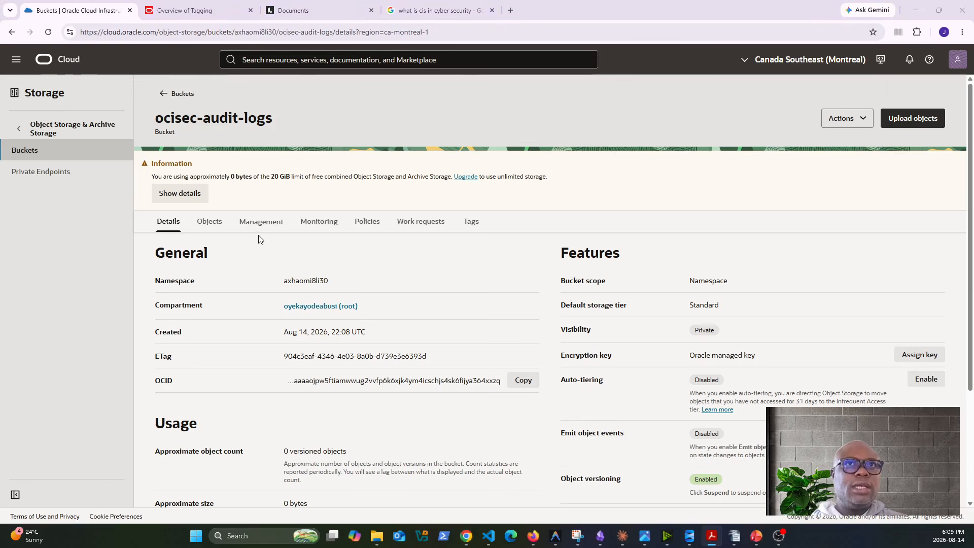
{"action": "scroll", "coordinate": [363, 274], "scroll_direction": "down", "scroll_amount": 3}
{"action": "scroll", "coordinate": [362, 274], "scroll_direction": "up", "scroll_amount": 3}
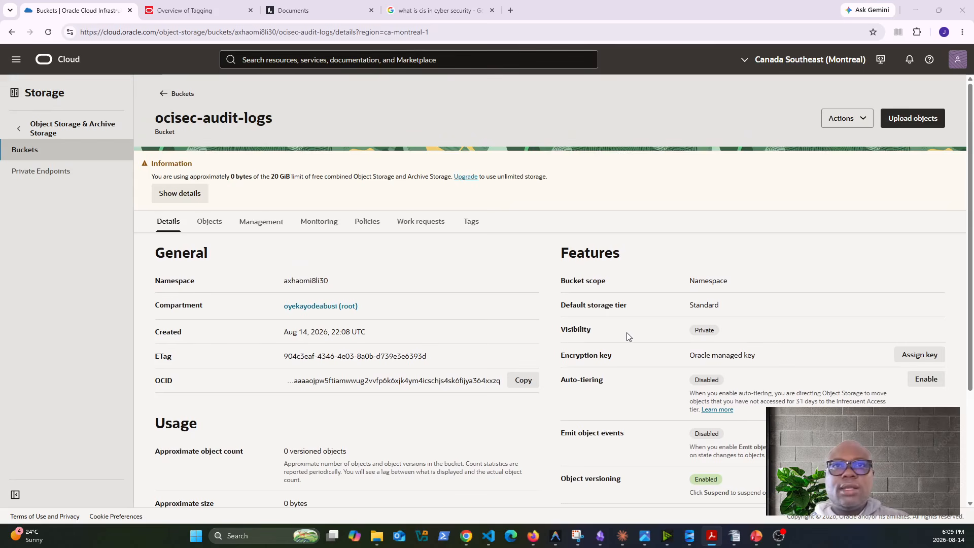
{"action": "scroll", "coordinate": [650, 387], "scroll_direction": "down", "scroll_amount": 2}
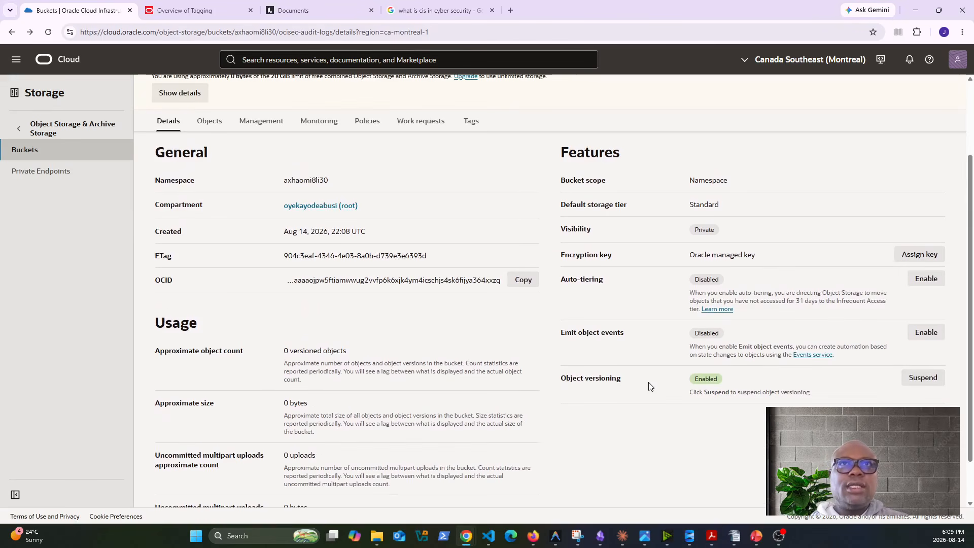
{"action": "scroll", "coordinate": [651, 386], "scroll_direction": "up", "scroll_amount": 2}
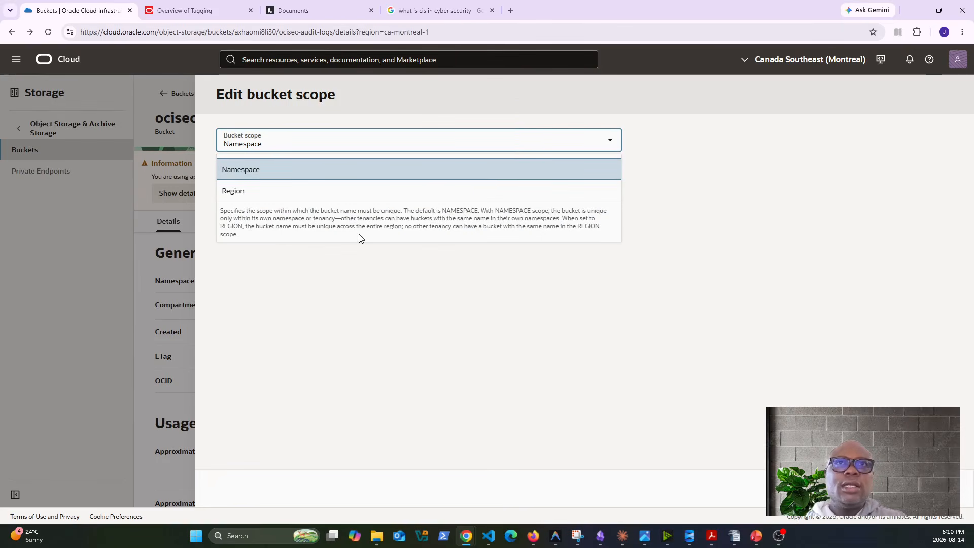
Leave the bucket scope options without changes and review the encryption, auto-tiering, and object versioning details
{"action": "left_click", "coordinate": [657, 240]}
{"action": "left_click", "coordinate": [893, 488]}
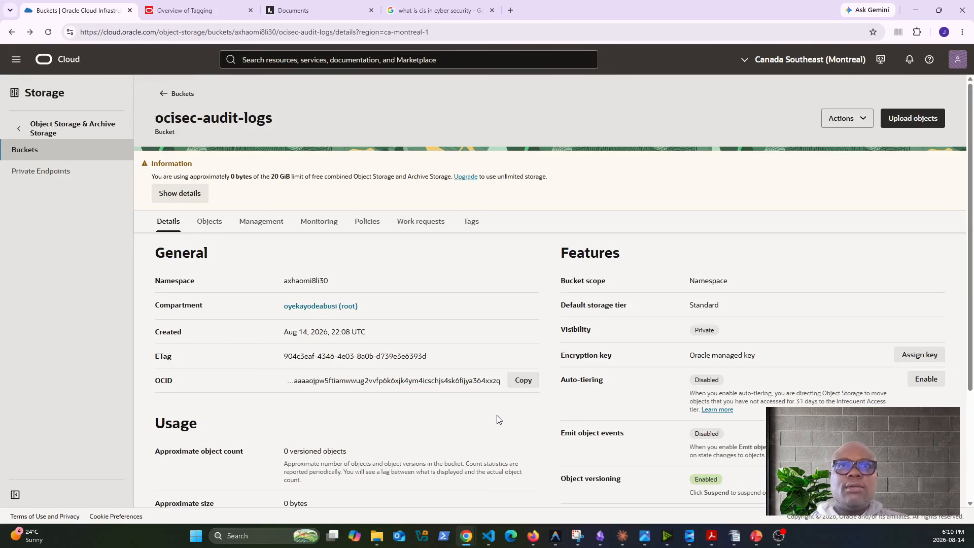
{"action": "scroll", "coordinate": [497, 416], "scroll_direction": "down", "scroll_amount": 3}
{"action": "scroll", "coordinate": [497, 416], "scroll_direction": "up", "scroll_amount": 3}
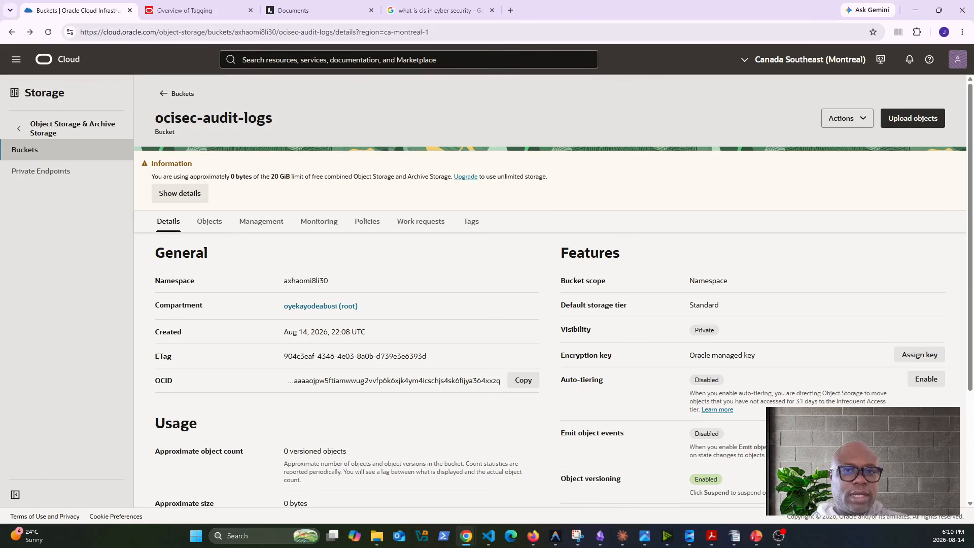
{"action": "scroll", "coordinate": [734, 376], "scroll_direction": "down", "scroll_amount": 1}
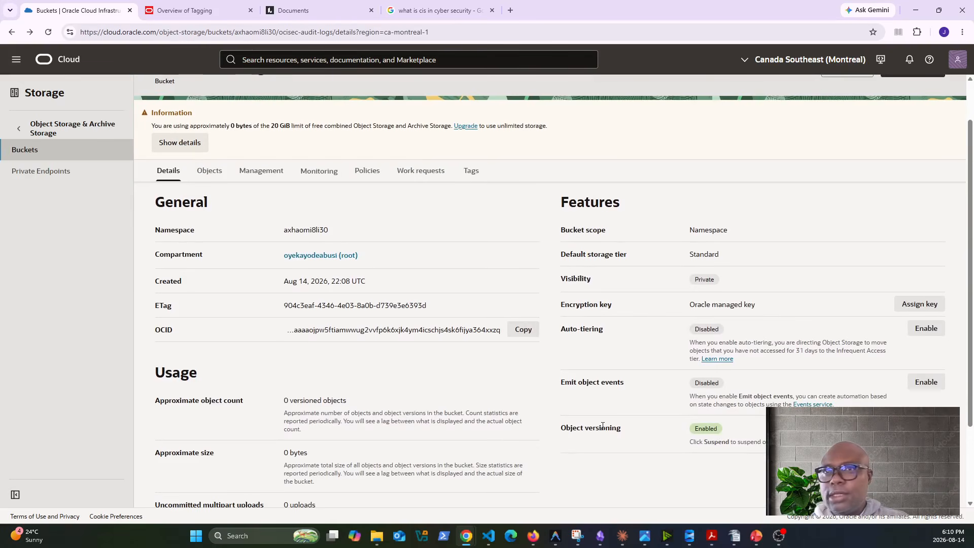
Look through the management, objects, available object actions, and tags of the ocisec-audit-logs bucket
{"action": "left_click", "coordinate": [262, 171]}
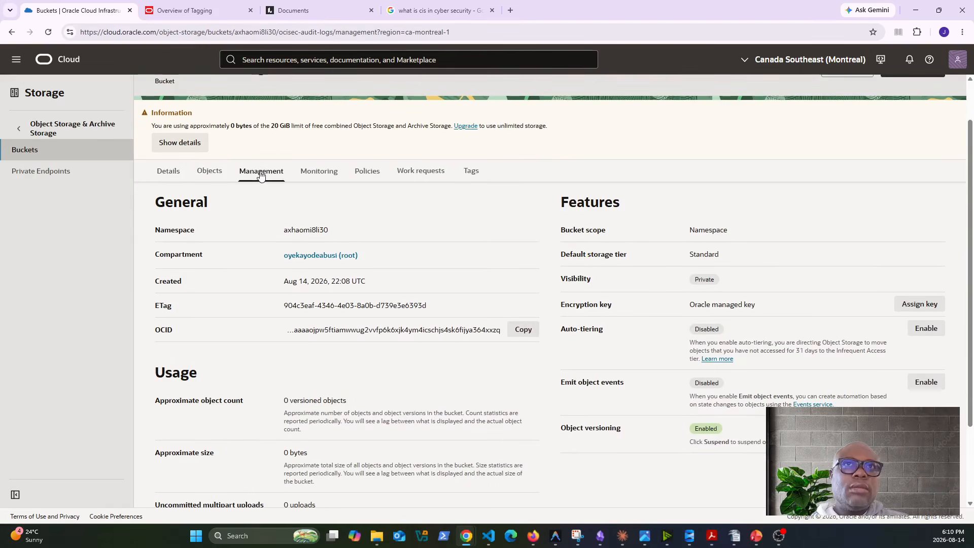
{"action": "scroll", "coordinate": [366, 332], "scroll_direction": "up", "scroll_amount": 1}
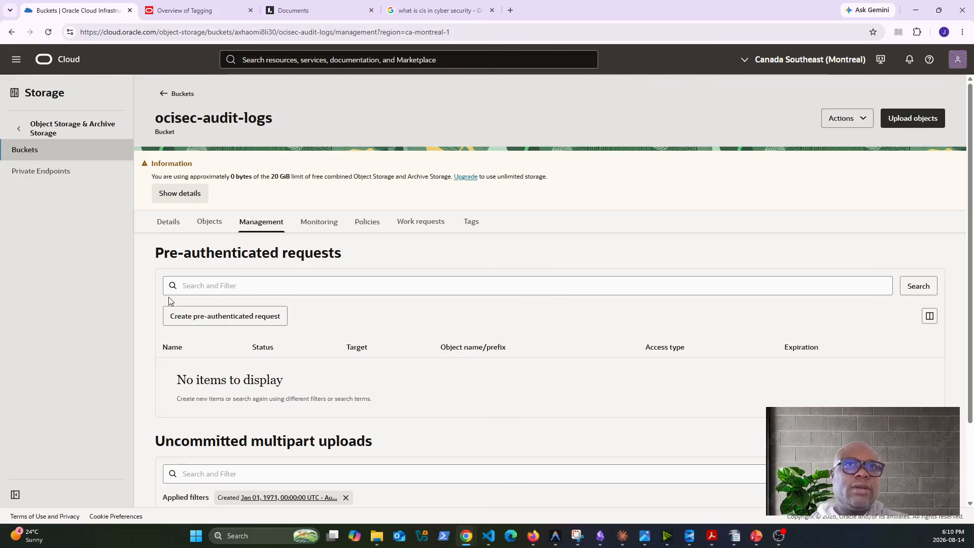
{"action": "left_click", "coordinate": [209, 222]}
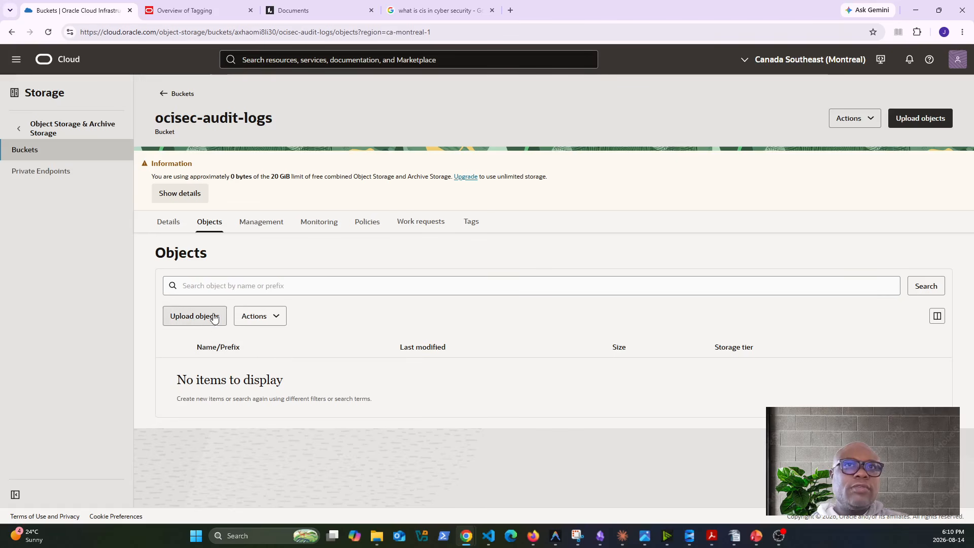
{"action": "left_click", "coordinate": [275, 320]}
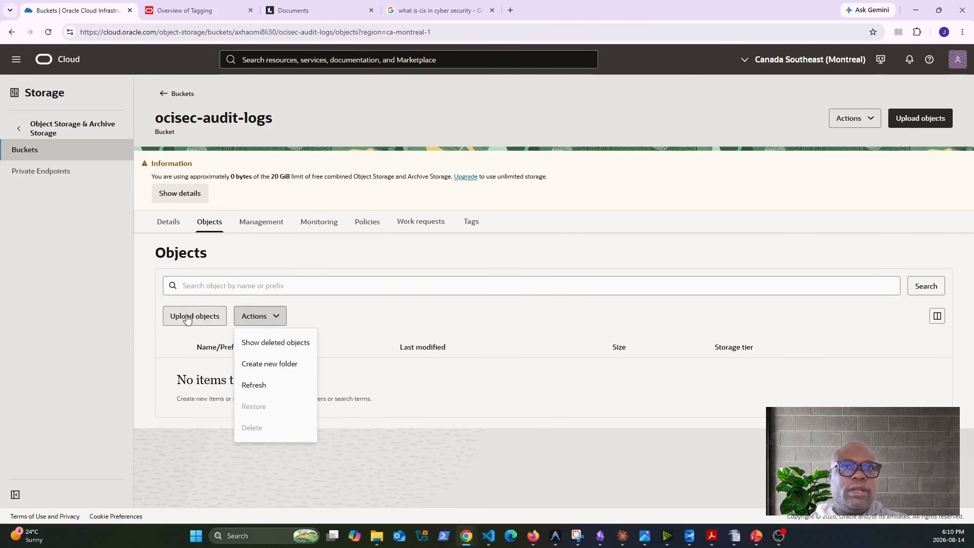
{"action": "left_click", "coordinate": [324, 224]}
{"action": "left_click", "coordinate": [474, 223]}
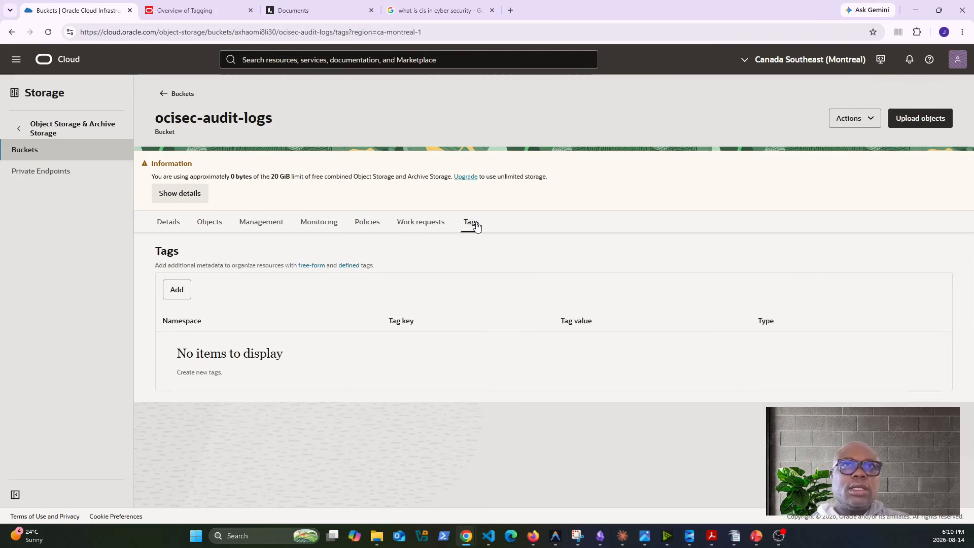
{"action": "left_click", "coordinate": [181, 289]}
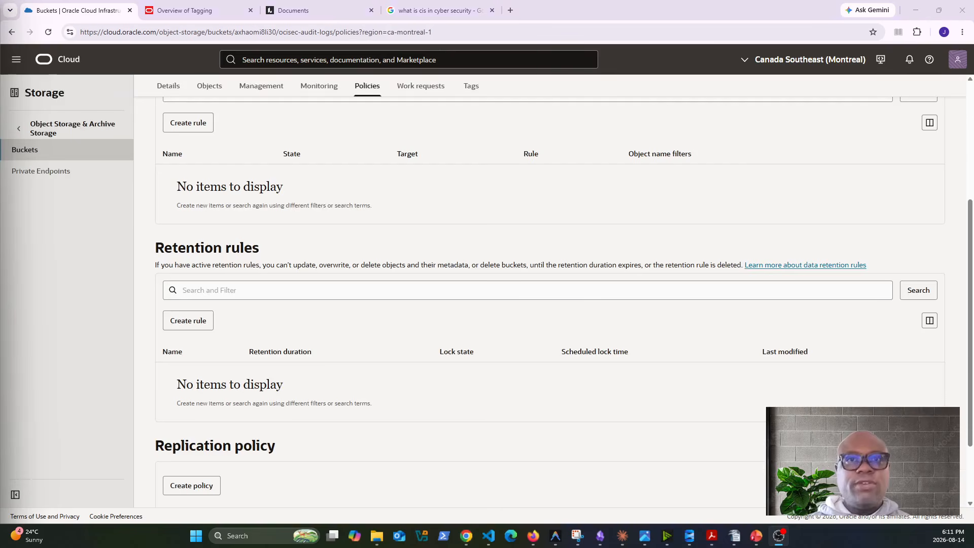
Start a lifecycle policy rule for the ocisec-audit-logs bucket and name it archive-90d
{"action": "scroll", "coordinate": [446, 171], "scroll_direction": "up", "scroll_amount": 3}
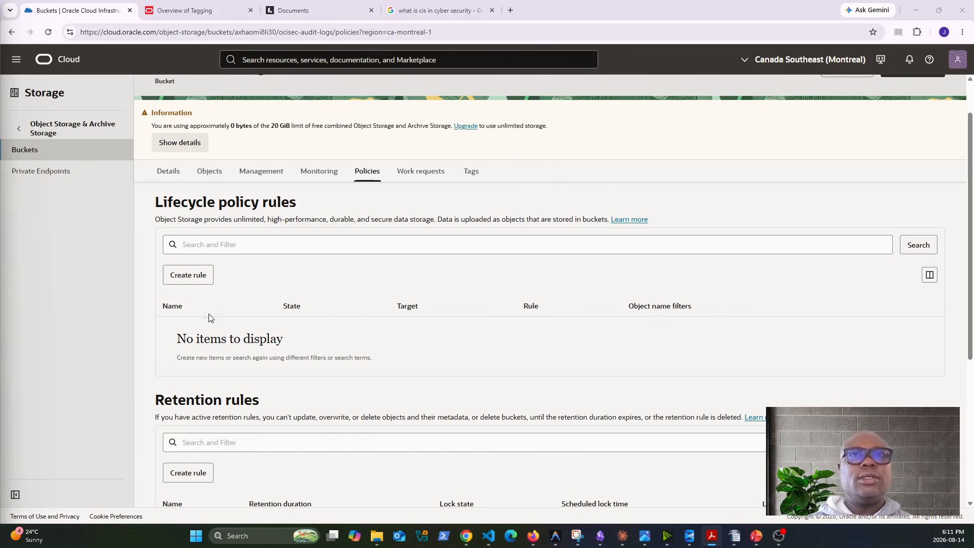
{"action": "scroll", "coordinate": [350, 351], "scroll_direction": "down", "scroll_amount": 2}
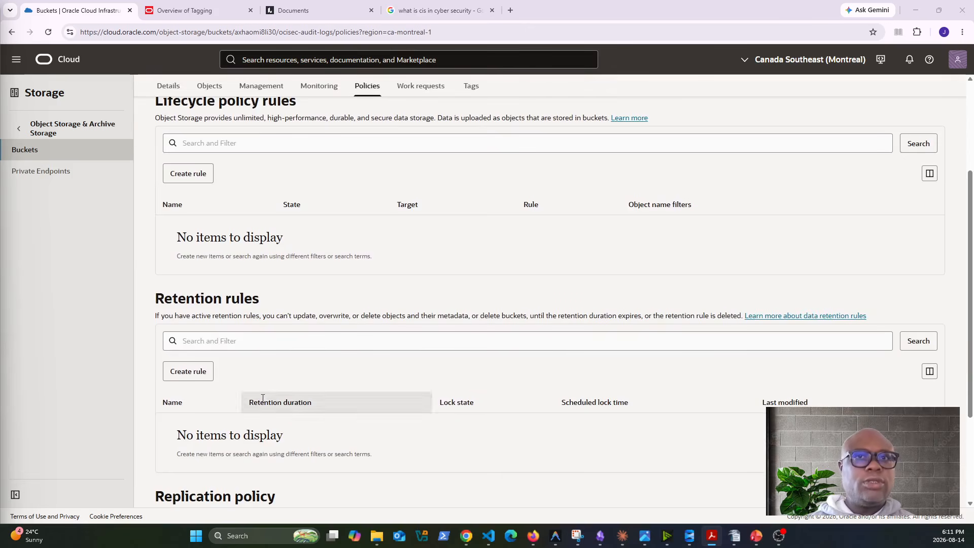
{"action": "scroll", "coordinate": [506, 384], "scroll_direction": "up", "scroll_amount": 2}
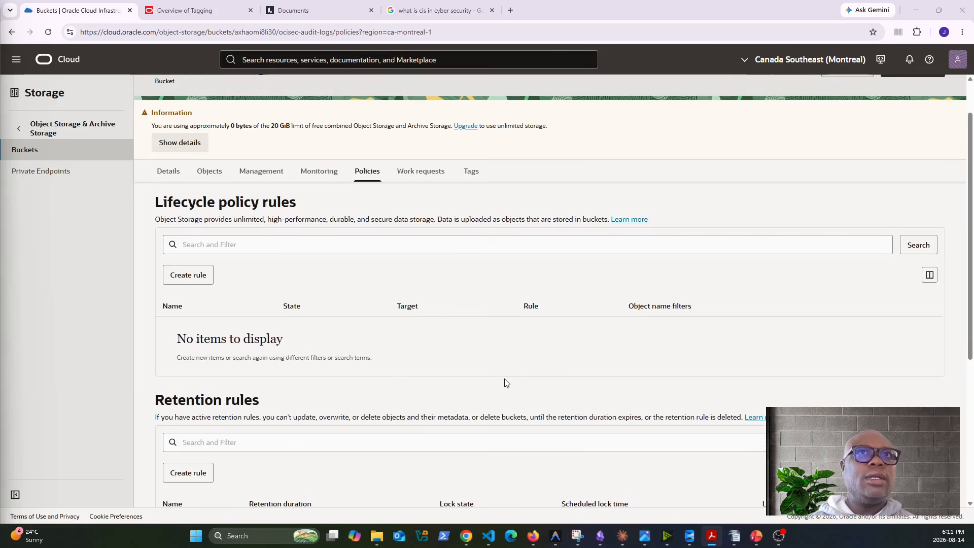
{"action": "left_click", "coordinate": [191, 276]}
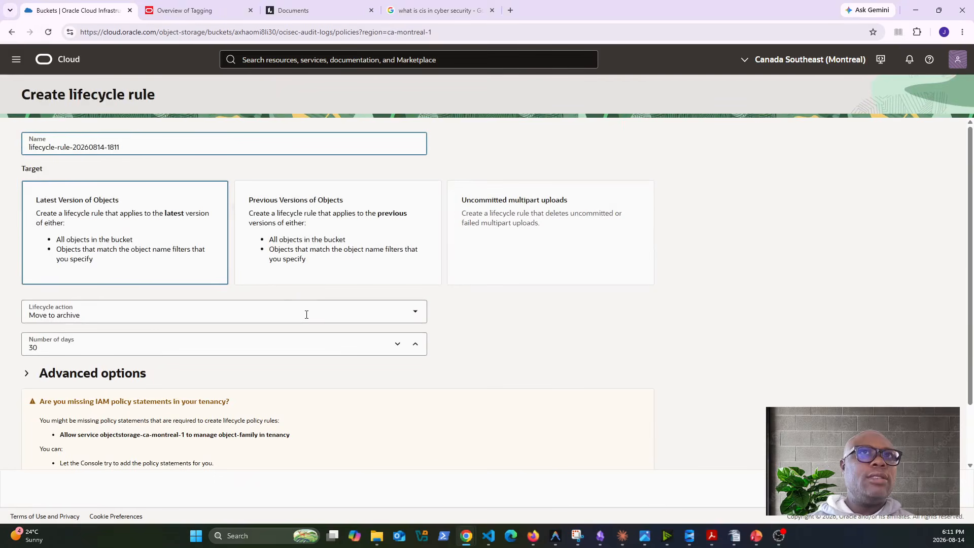
{"action": "triple_click", "coordinate": [76, 147]}
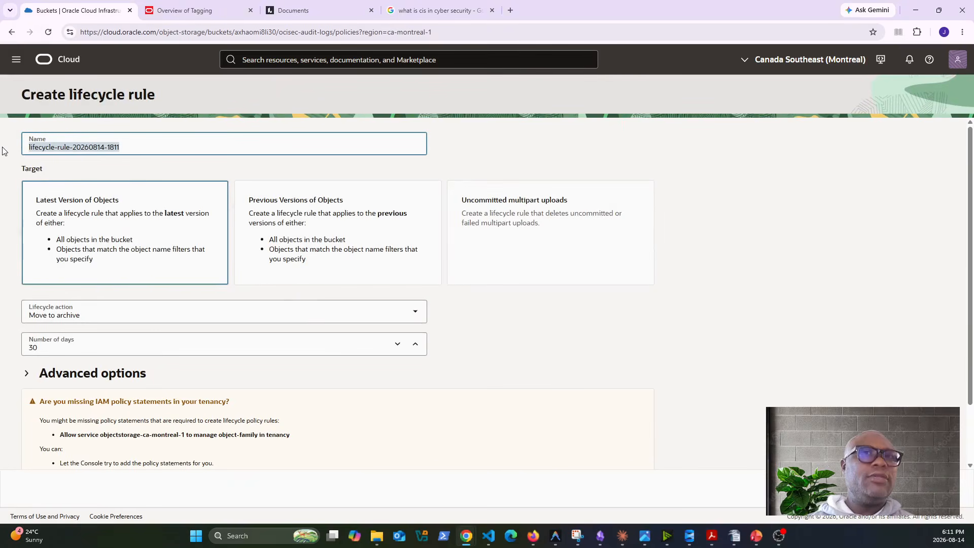
{"action": "type", "text": "archive-90d"}
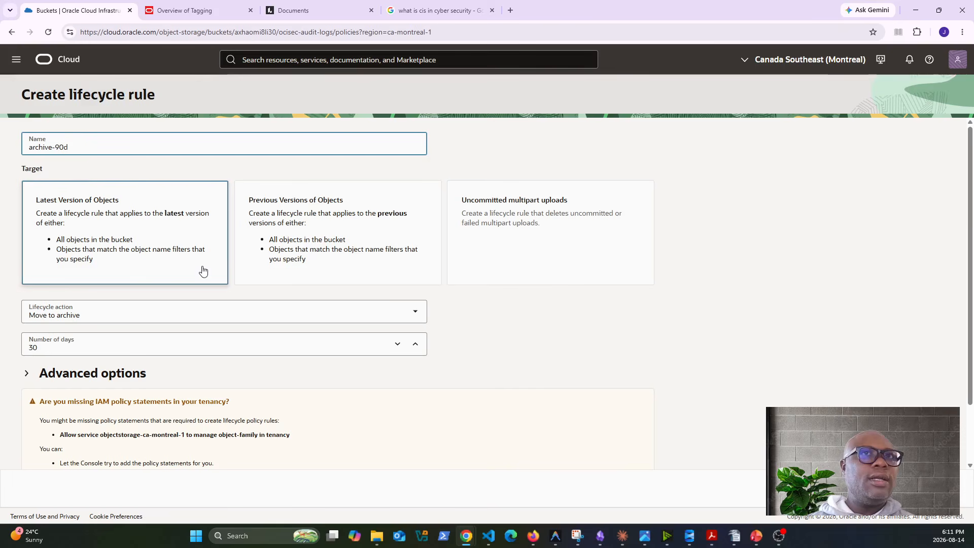
Set the lifecycle action to Move to archive after 90 days for the latest object versions
{"action": "left_click", "coordinate": [323, 314]}
{"action": "left_click", "coordinate": [181, 337]}
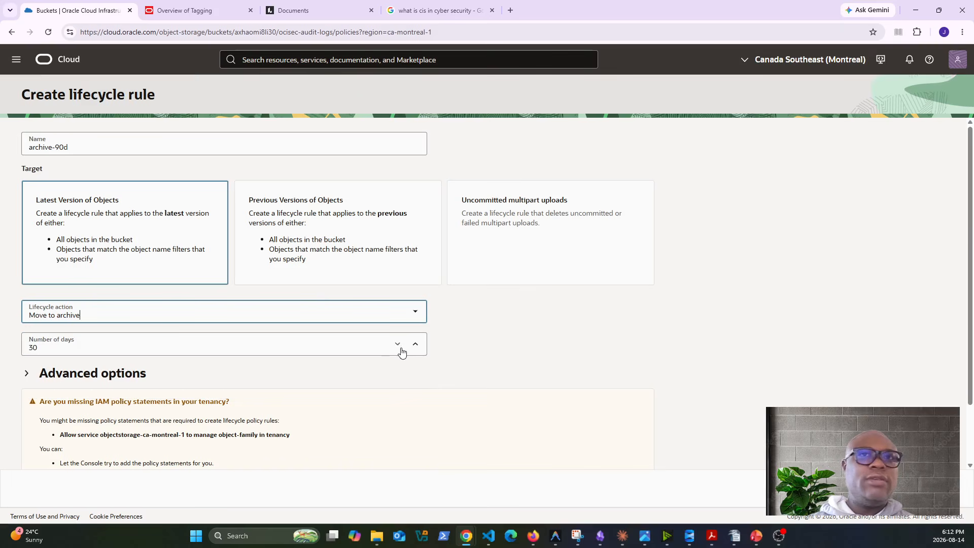
{"action": "double_click", "coordinate": [194, 345]}
{"action": "type", "text": "90"}
{"action": "scroll", "coordinate": [425, 376], "scroll_direction": "down", "scroll_amount": 2}
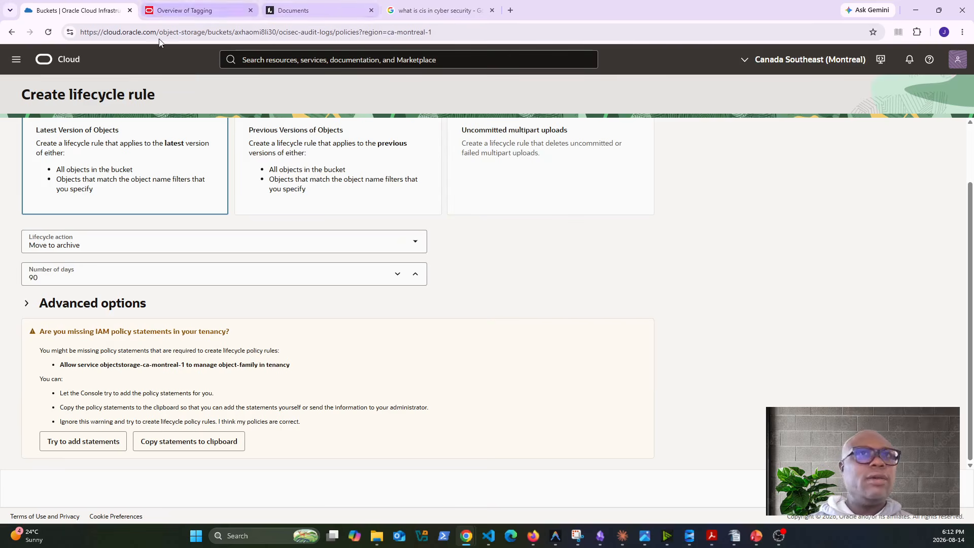
Add an object name filter to the lifecycle rule in the advanced options, including objects by the prefix audit/
{"action": "left_click", "coordinate": [27, 303]}
{"action": "scroll", "coordinate": [390, 369], "scroll_direction": "down", "scroll_amount": 4}
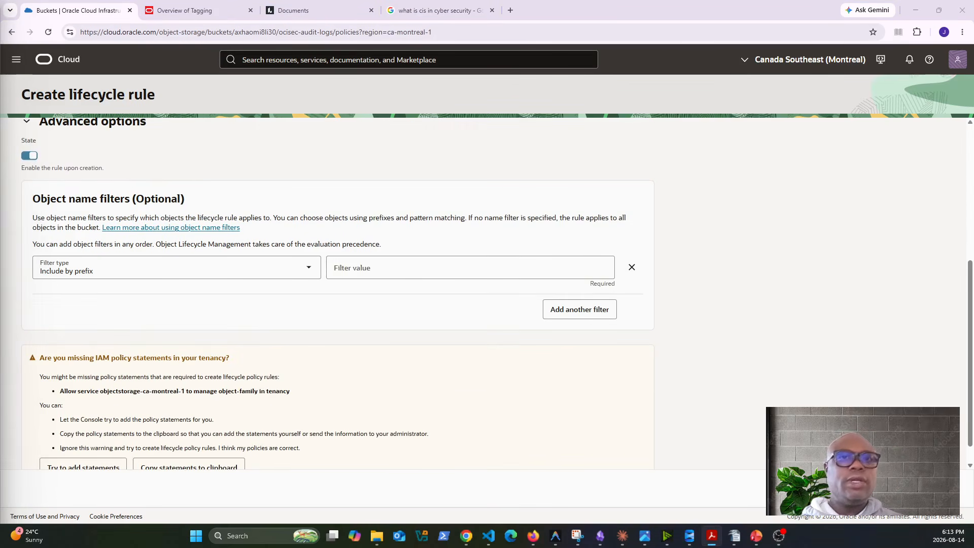
{"action": "scroll", "coordinate": [218, 256], "scroll_direction": "up", "scroll_amount": 1}
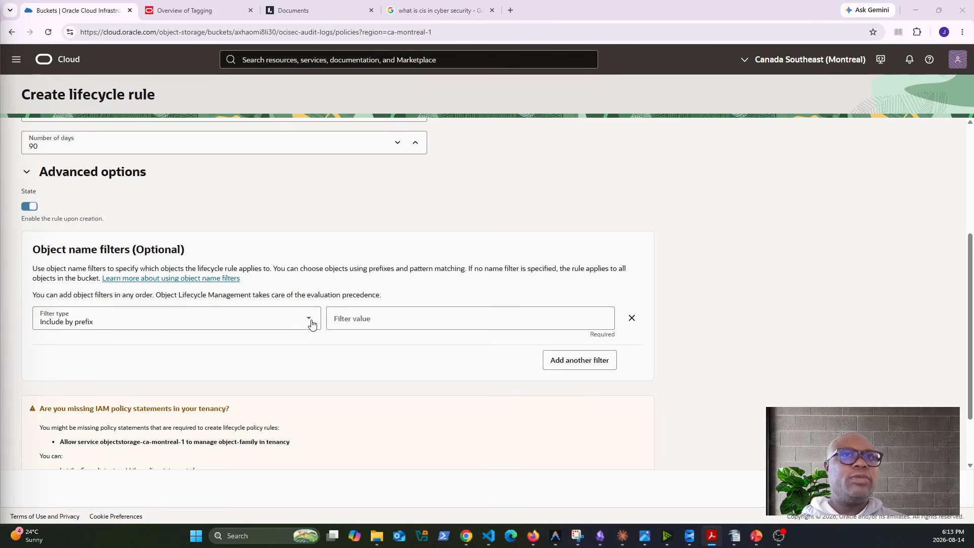
{"action": "left_click", "coordinate": [371, 323]}
{"action": "type", "text": "au"}
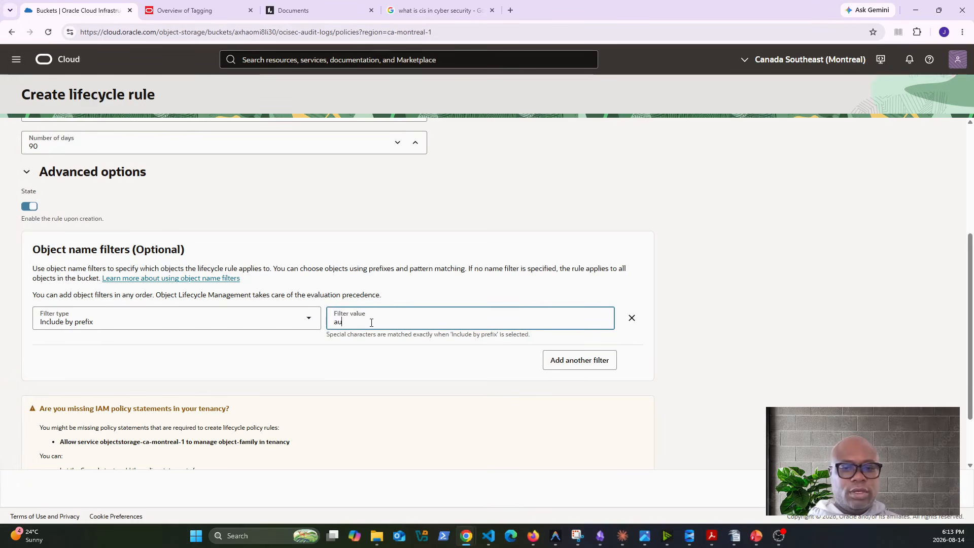
{"action": "type", "text": "dité/"}
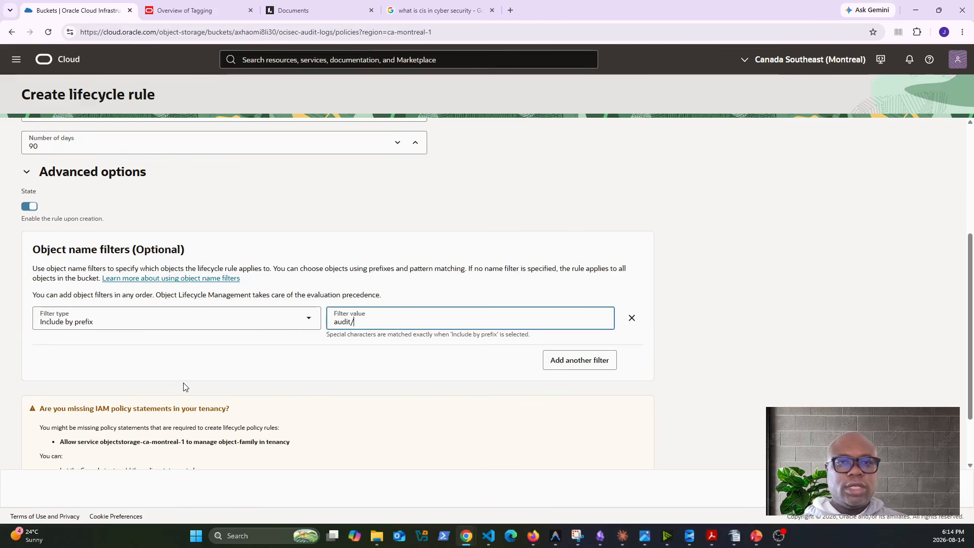
Add the suggested IAM policy that allows service objectstorage-ca-montreal-1 to manage object-family in tenancy, keeping its default name
{"action": "scroll", "coordinate": [311, 318], "scroll_direction": "up", "scroll_amount": 4}
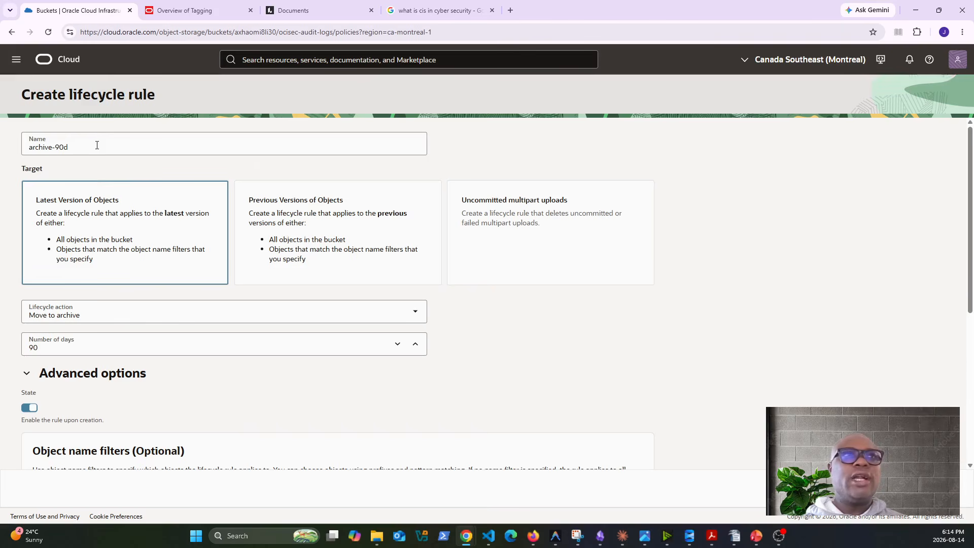
{"action": "scroll", "coordinate": [279, 381], "scroll_direction": "down", "scroll_amount": 5}
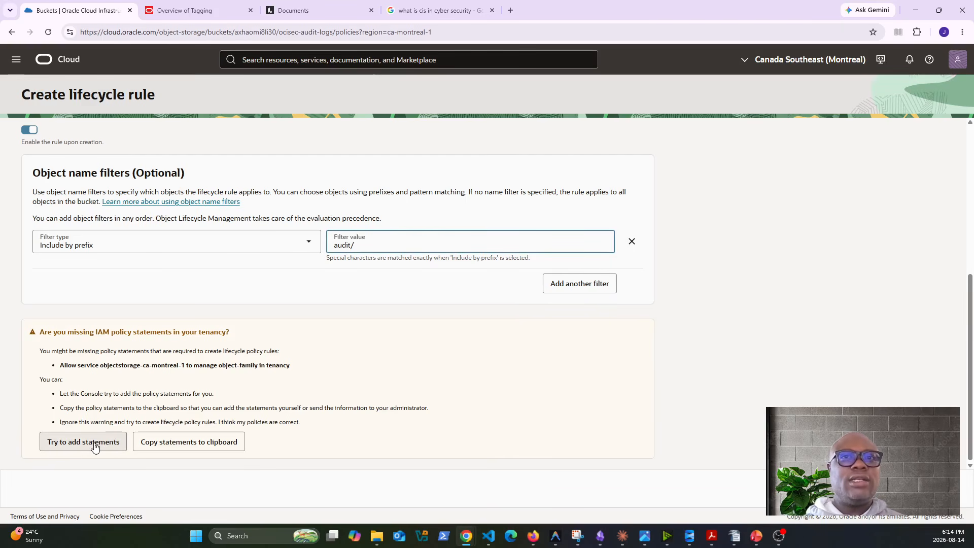
{"action": "left_click", "coordinate": [94, 445]}
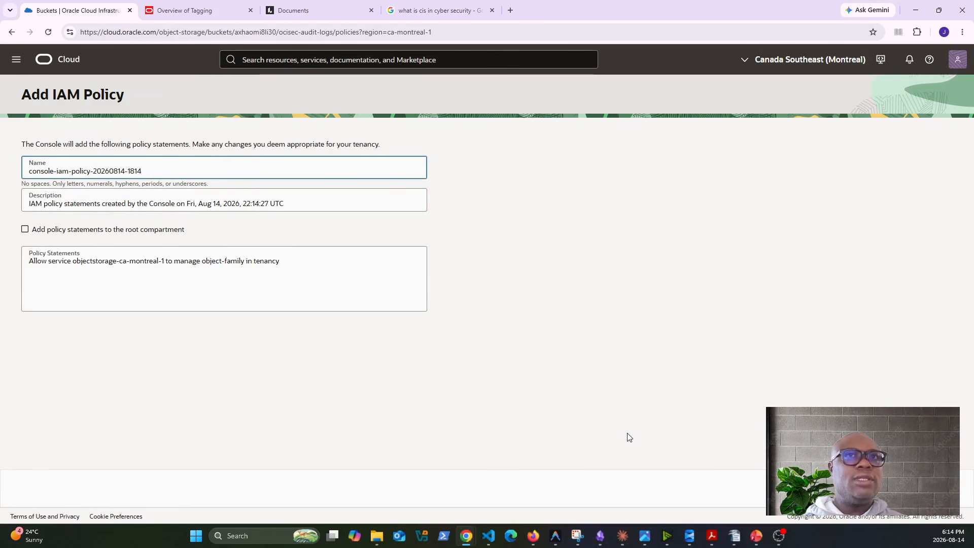
{"action": "left_click", "coordinate": [939, 488]}
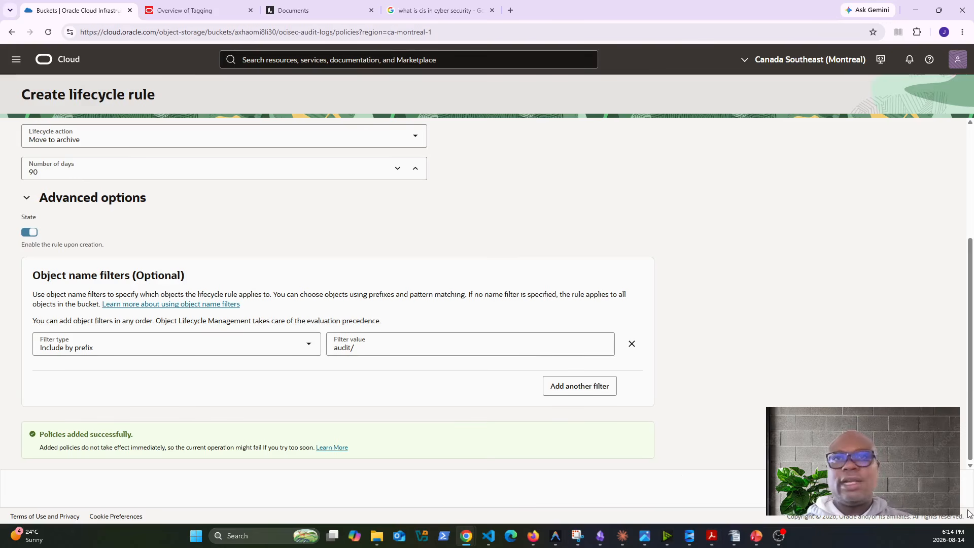
Try to create the archive-90d lifecycle rule and check the form for the outcome
{"action": "left_click", "coordinate": [940, 488]}
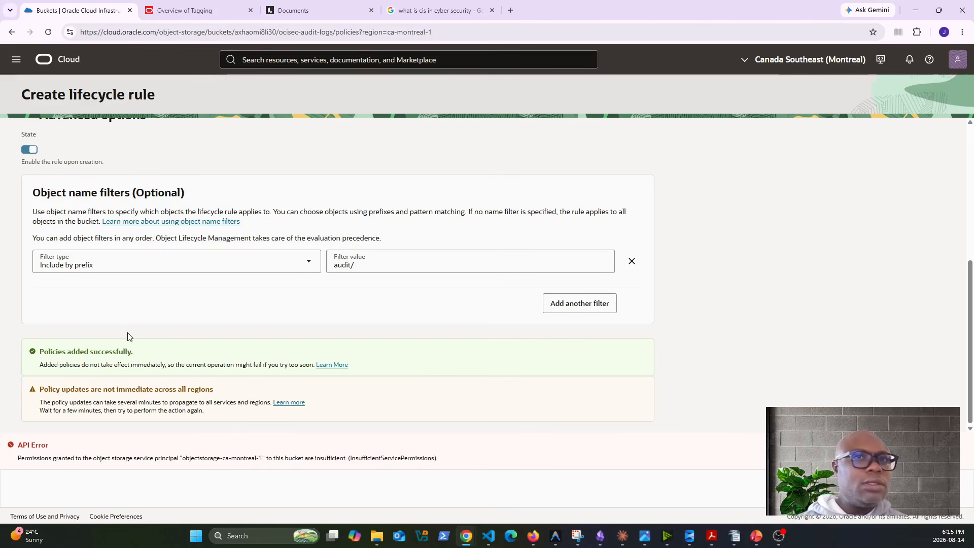
{"action": "scroll", "coordinate": [402, 385], "scroll_direction": "up", "scroll_amount": 2}
{"action": "scroll", "coordinate": [402, 386], "scroll_direction": "down", "scroll_amount": 2}
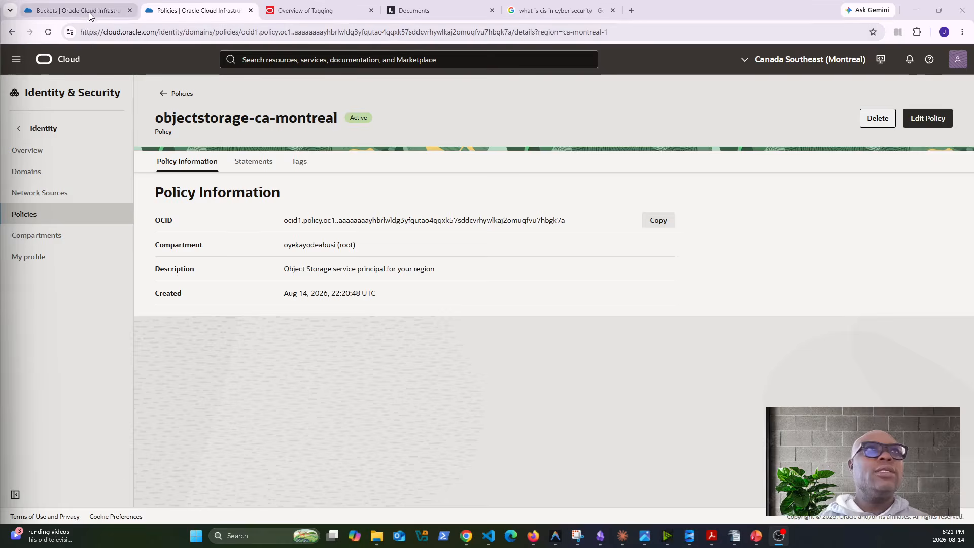
Compare the pending lifecycle rule with the objectstorage-ca-montreal policy and open that policy's statements
{"action": "left_click", "coordinate": [89, 11]}
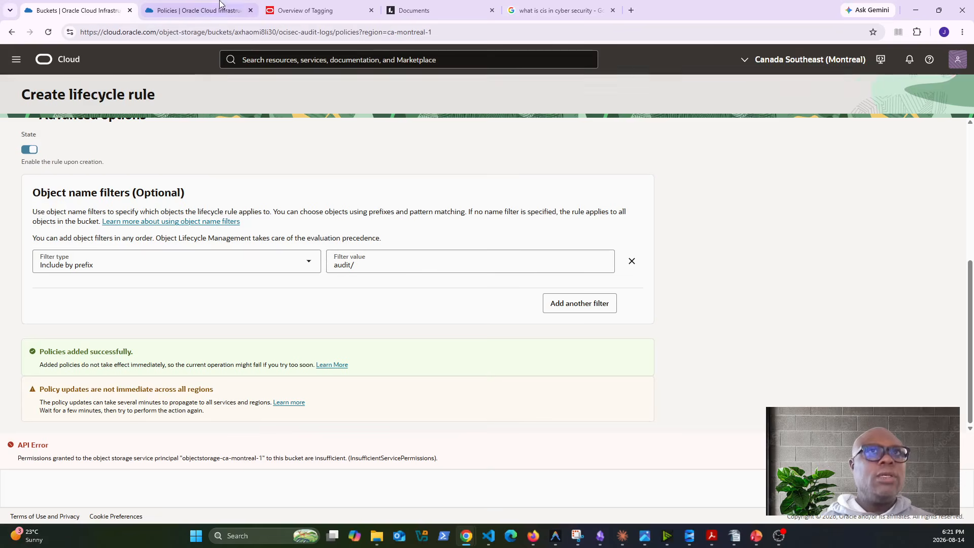
{"action": "left_click", "coordinate": [208, 13]}
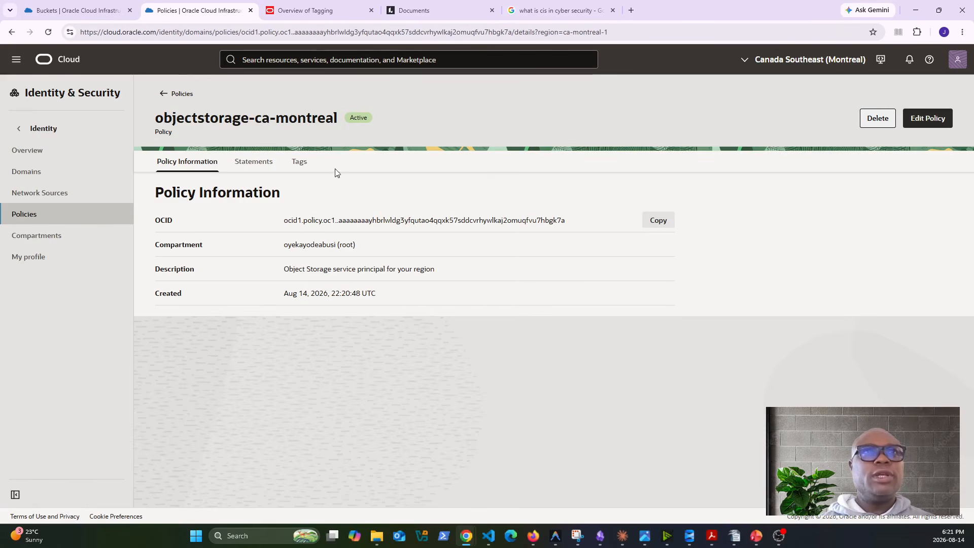
{"action": "left_click", "coordinate": [250, 163]}
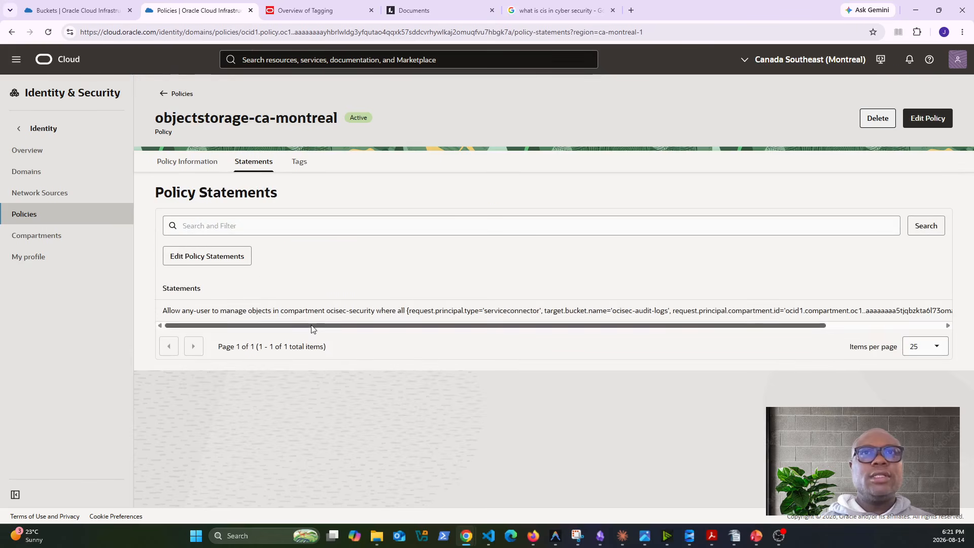
Set up a new lifecycle rule named archive-90d that moves the latest object versions to archive after 90 days
{"action": "left_click", "coordinate": [73, 11]}
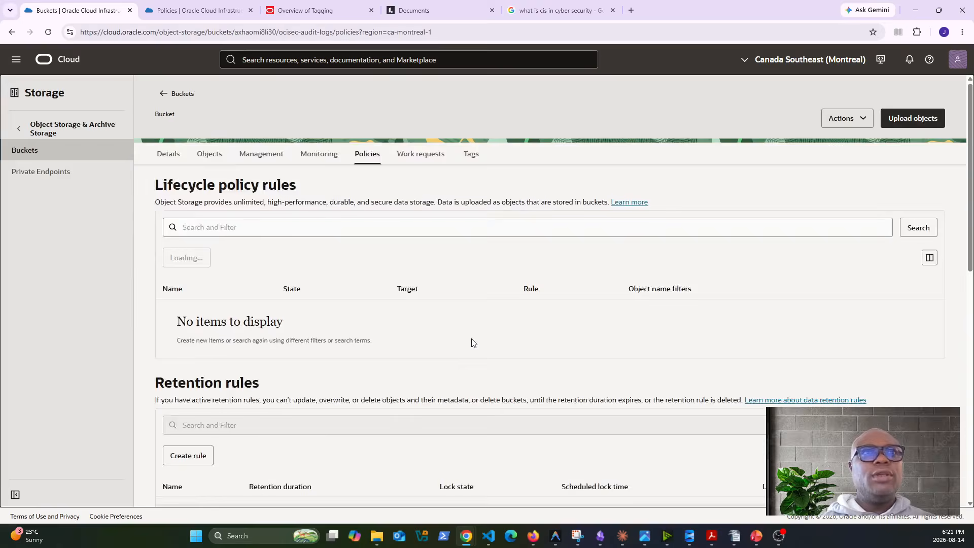
{"action": "scroll", "coordinate": [473, 340], "scroll_direction": "down", "scroll_amount": 5}
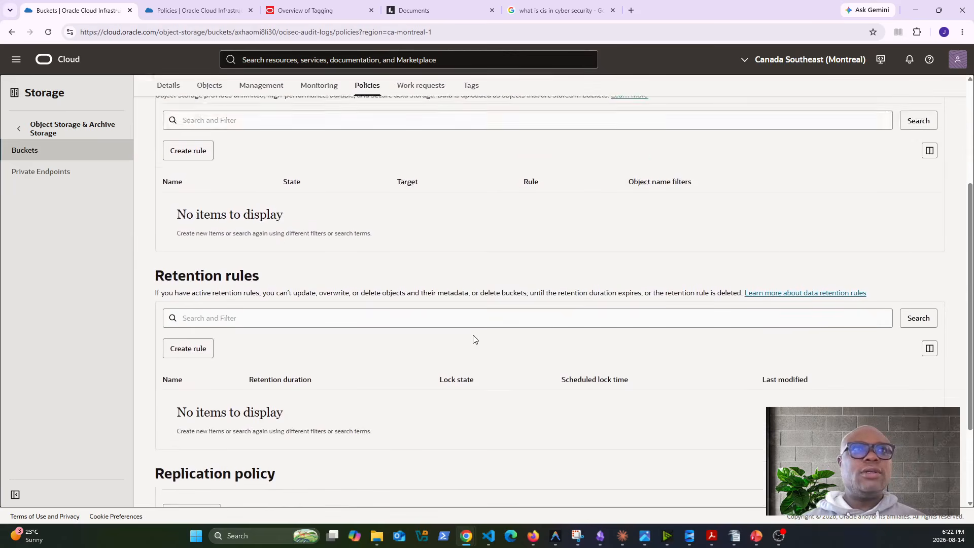
{"action": "scroll", "coordinate": [473, 336], "scroll_direction": "up", "scroll_amount": 5}
{"action": "left_click", "coordinate": [188, 275]}
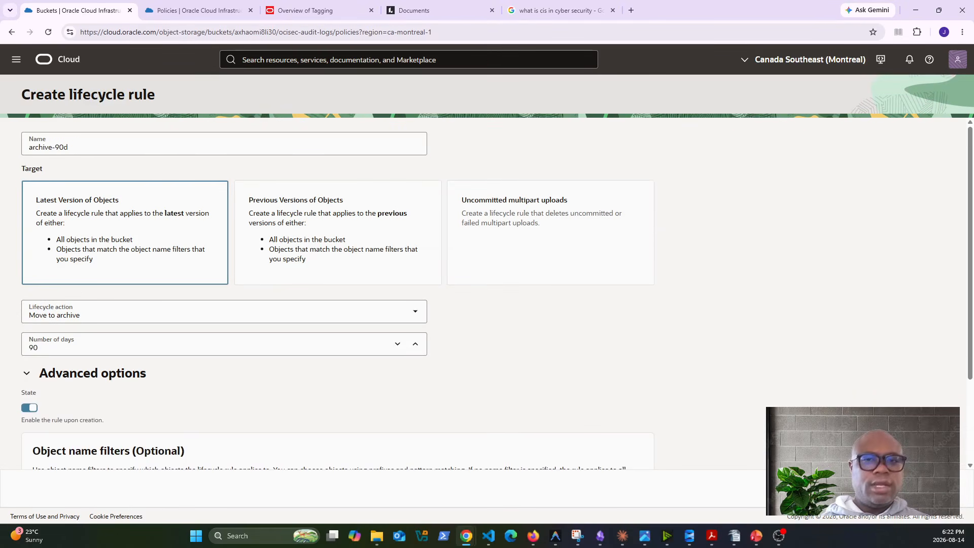
{"action": "scroll", "coordinate": [158, 375], "scroll_direction": "down", "scroll_amount": 2}
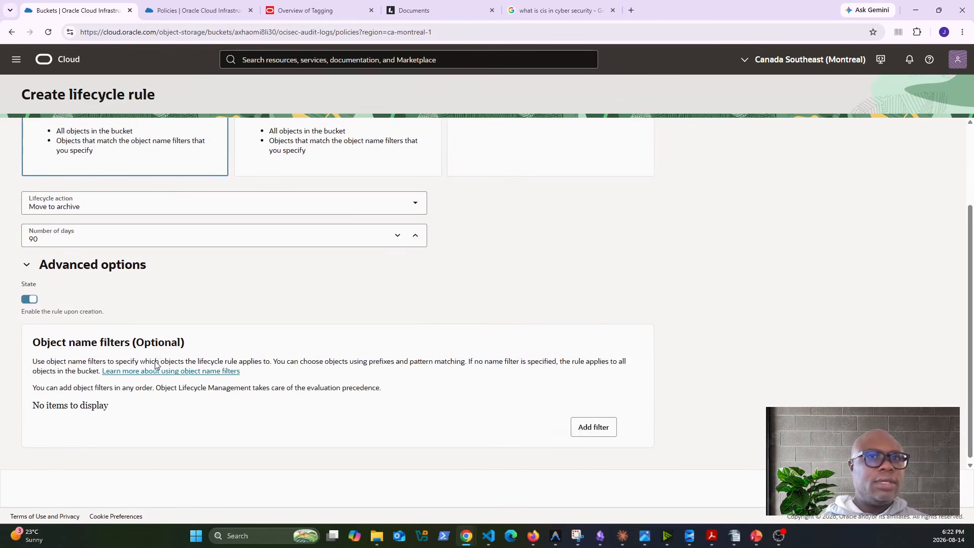
Add an include-by-prefix object name filter for audit/ to the archive rule, create it, and reload the bucket's lifecycle rules
{"action": "left_click", "coordinate": [591, 426]}
{"action": "left_click", "coordinate": [393, 409]}
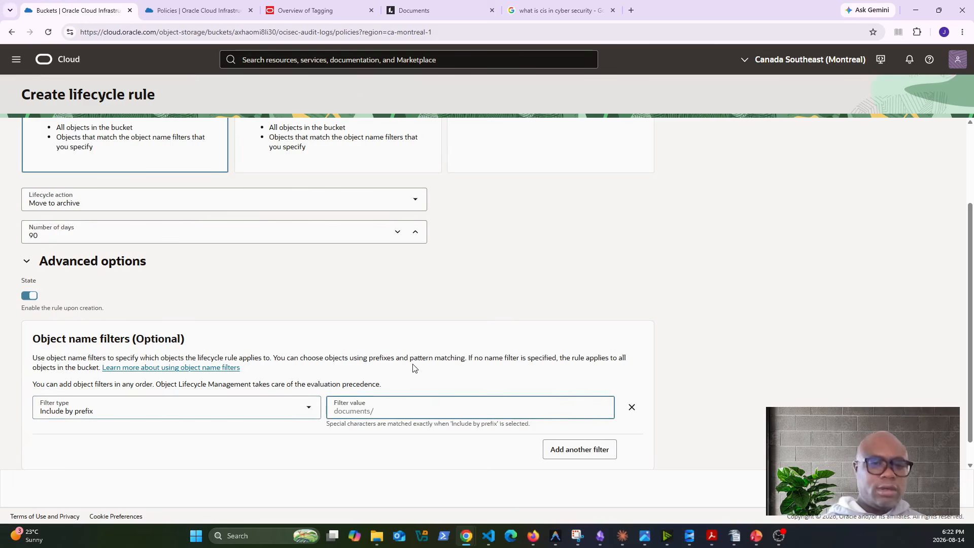
{"action": "type", "text": "audit/"}
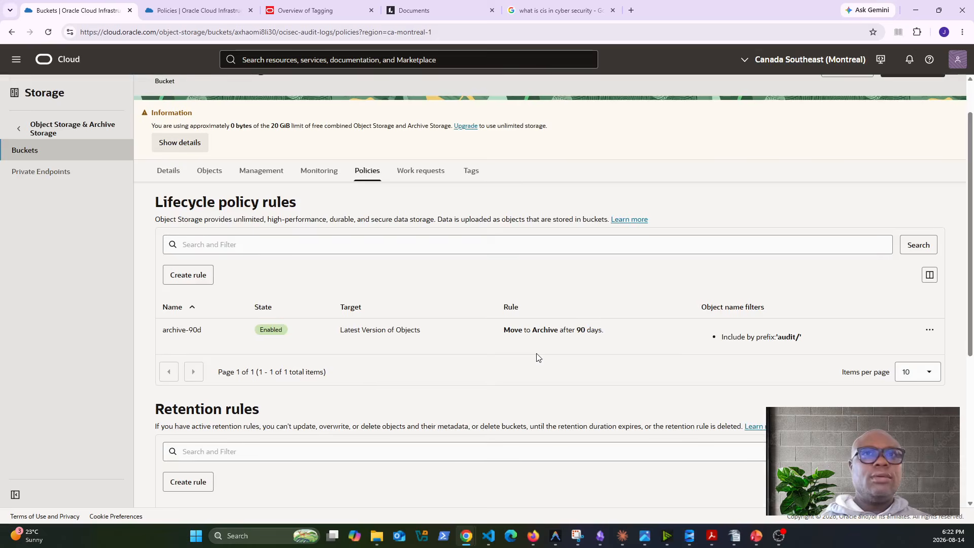
{"action": "scroll", "coordinate": [538, 358], "scroll_direction": "down", "scroll_amount": 5}
{"action": "scroll", "coordinate": [538, 357], "scroll_direction": "up", "scroll_amount": 6}
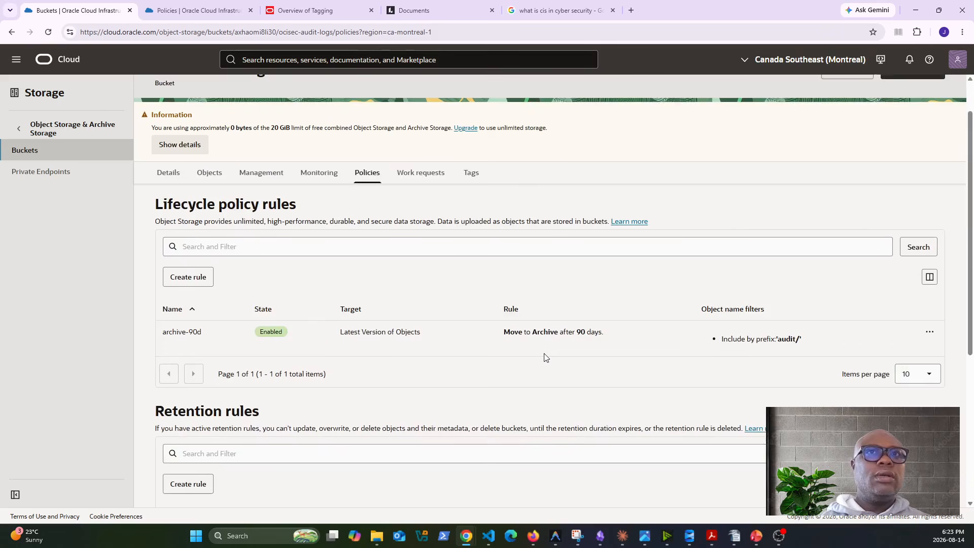
{"action": "left_click", "coordinate": [48, 32]}
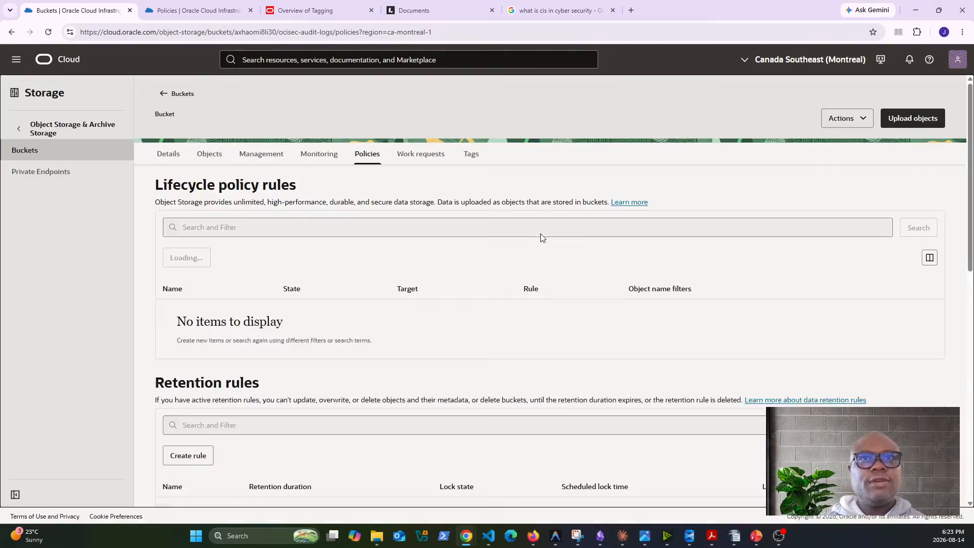
Create the lifecycle rule delete-365d that deletes the latest versions of objects with prefix audit/ after 365 days, and review the bucket's rules
{"action": "scroll", "coordinate": [215, 306], "scroll_direction": "down", "scroll_amount": 2}
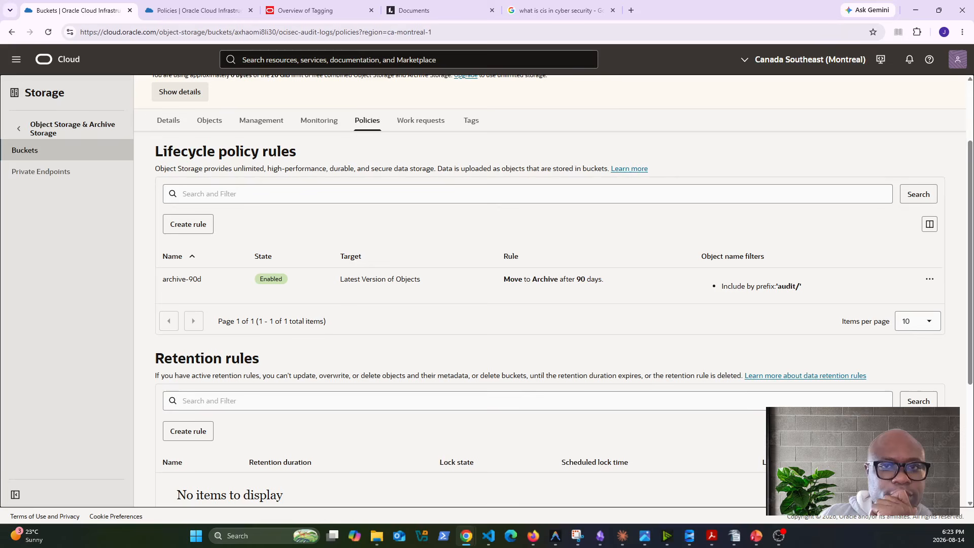
{"action": "left_click", "coordinate": [187, 224]}
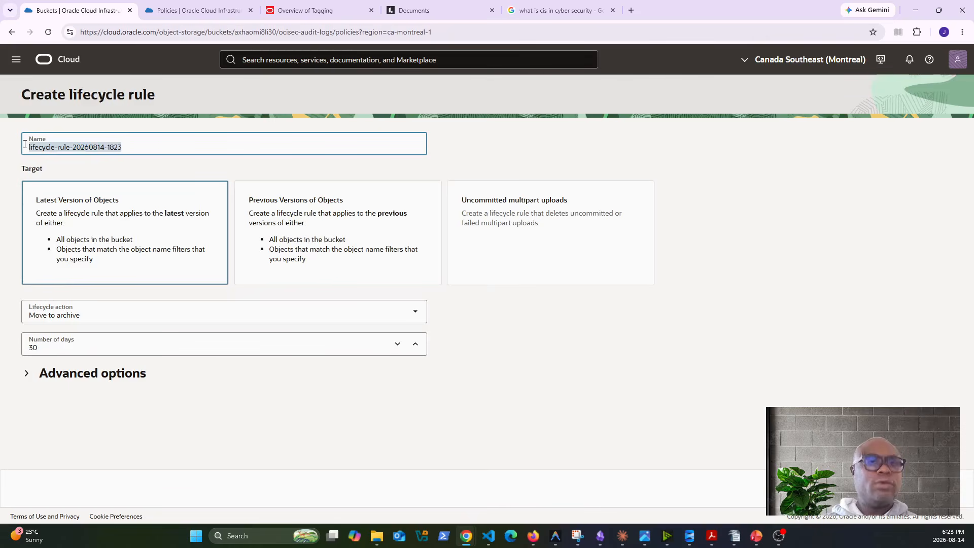
{"action": "type", "text": "delete-365d"}
{"action": "left_click", "coordinate": [142, 312]}
{"action": "left_click", "coordinate": [105, 386]}
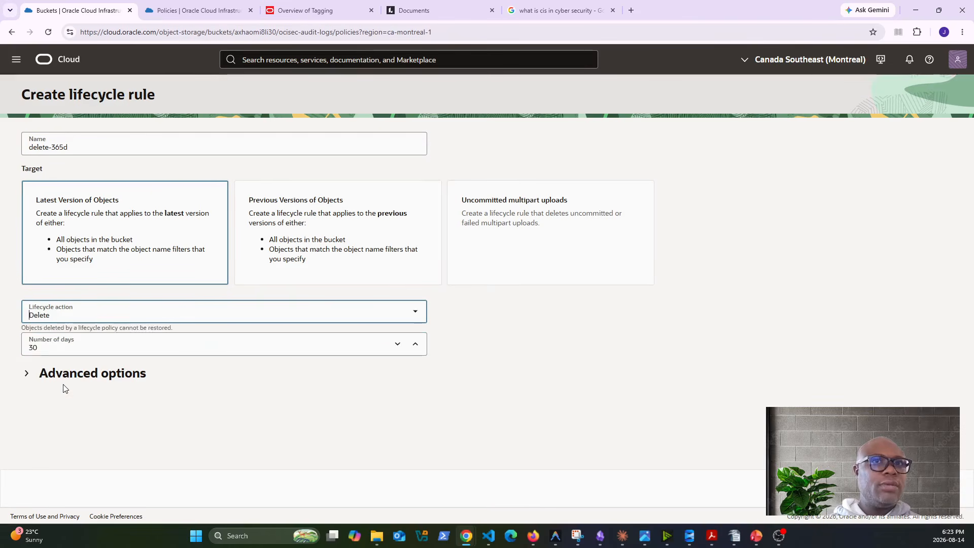
{"action": "left_click", "coordinate": [76, 345]}
{"action": "left_click", "coordinate": [593, 425]}
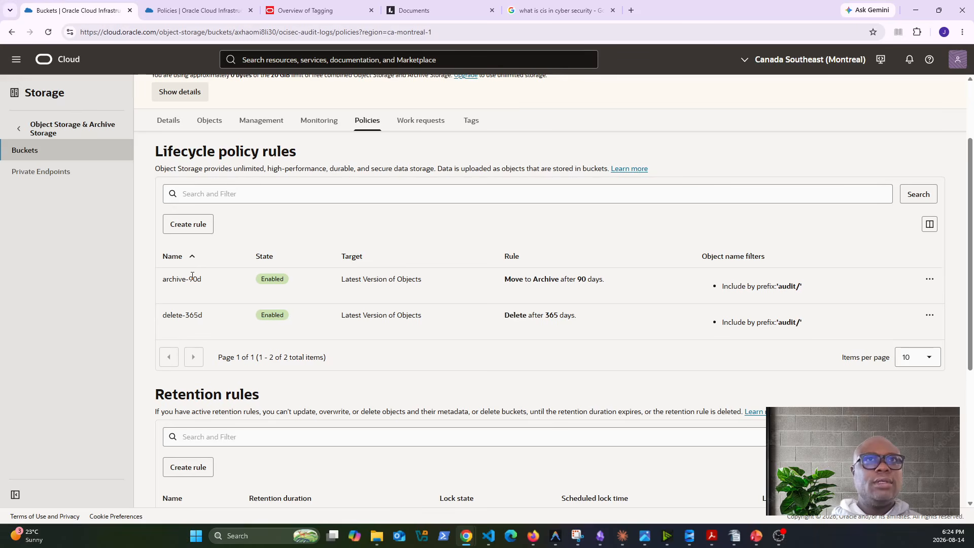
{"action": "scroll", "coordinate": [369, 254], "scroll_direction": "up", "scroll_amount": 2}
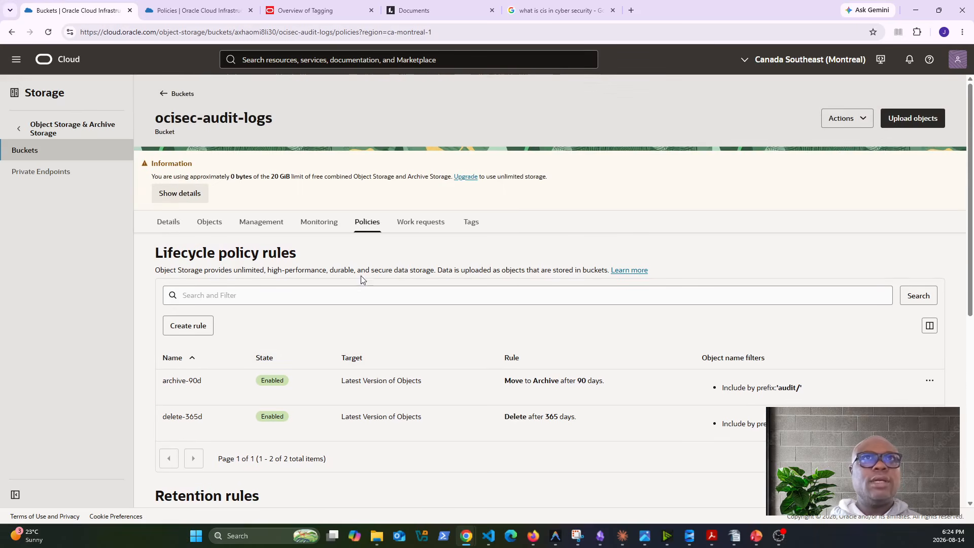
{"action": "scroll", "coordinate": [361, 278], "scroll_direction": "down", "scroll_amount": 3}
{"action": "scroll", "coordinate": [488, 362], "scroll_direction": "down", "scroll_amount": 3}
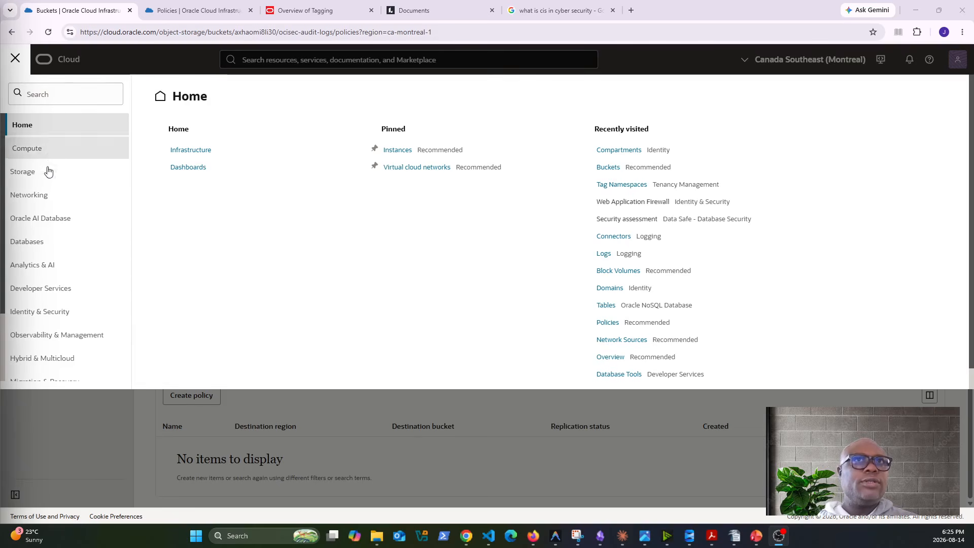
Start a new Logging connector under Observability & Management and name it ocisec-audit-connector
{"action": "left_click", "coordinate": [40, 335]}
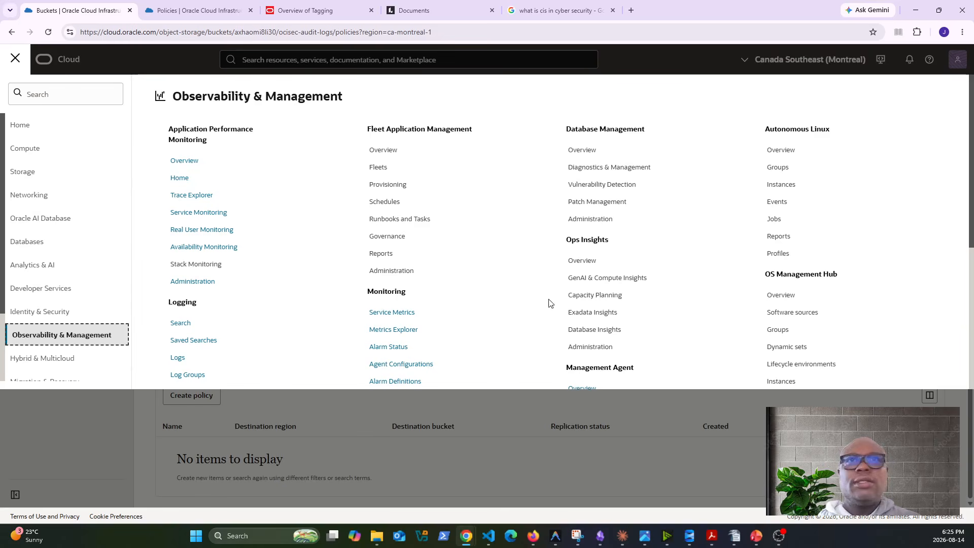
{"action": "scroll", "coordinate": [638, 310], "scroll_direction": "down", "scroll_amount": 5}
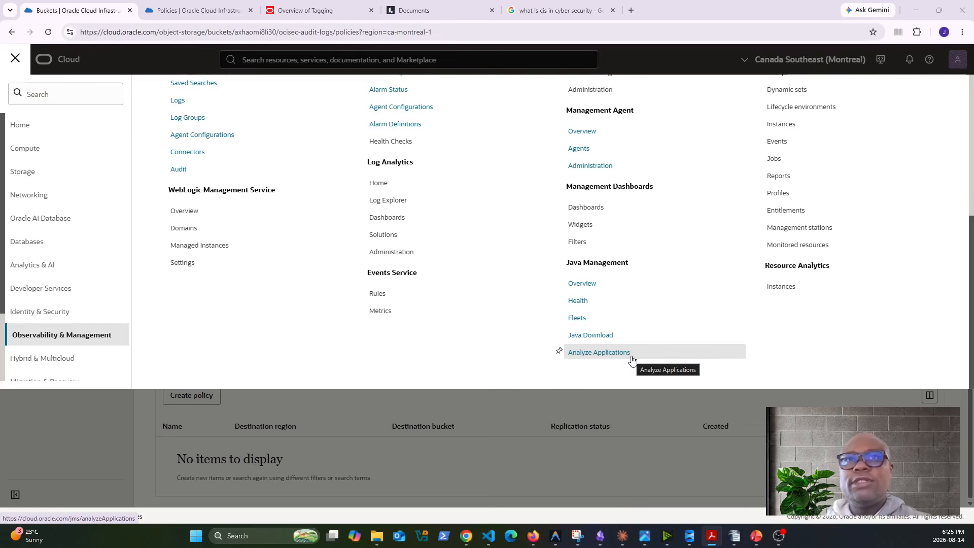
{"action": "scroll", "coordinate": [179, 362], "scroll_direction": "up", "scroll_amount": 4}
{"action": "left_click", "coordinate": [179, 358]}
{"action": "left_click", "coordinate": [189, 200]}
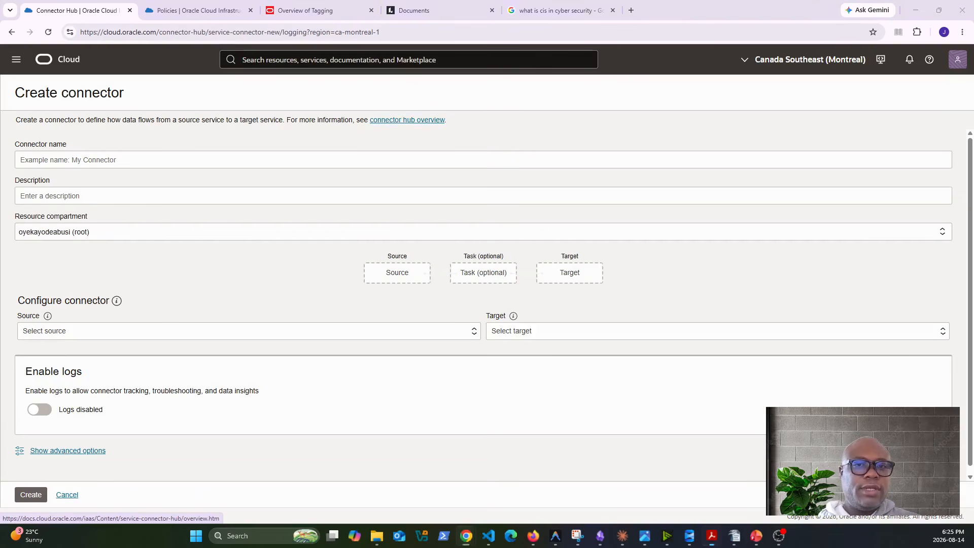
{"action": "left_click", "coordinate": [128, 158]}
{"action": "type", "text": "ocisec-audit-connector"}
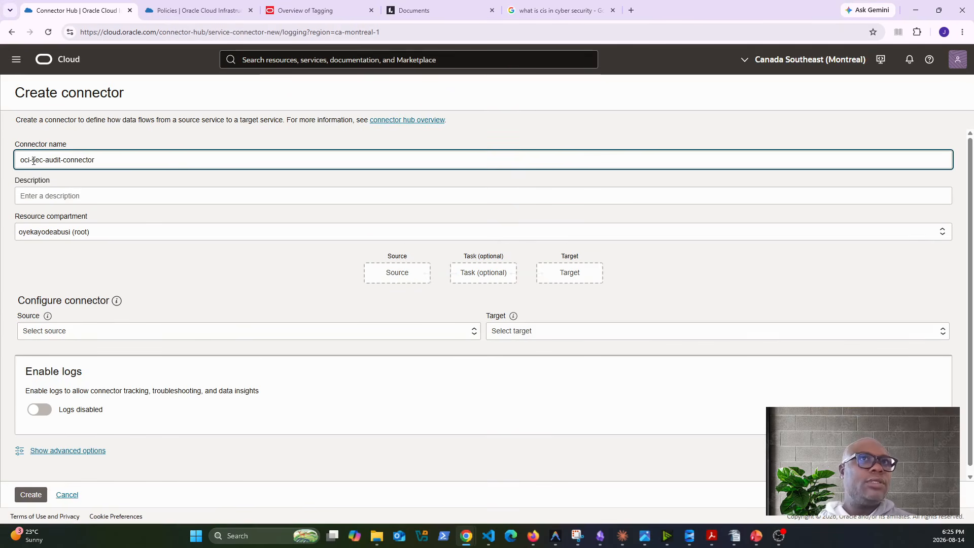
Set the connector's resource compartment to ocisec-security and its description to ocisec-audit-connector
{"action": "left_click", "coordinate": [154, 229]}
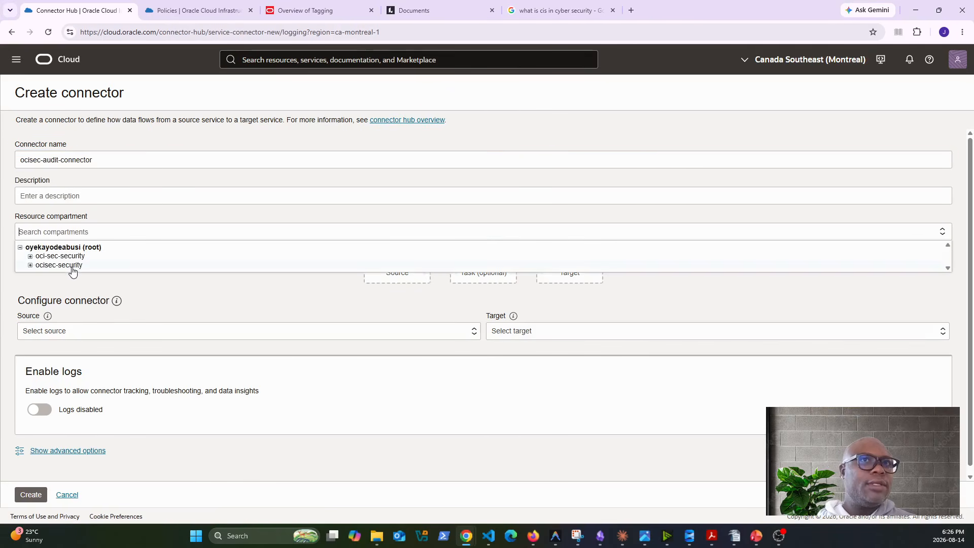
{"action": "left_click", "coordinate": [71, 268]}
{"action": "left_click", "coordinate": [135, 196]}
{"action": "type", "text": "ocisec-audit-connector"}
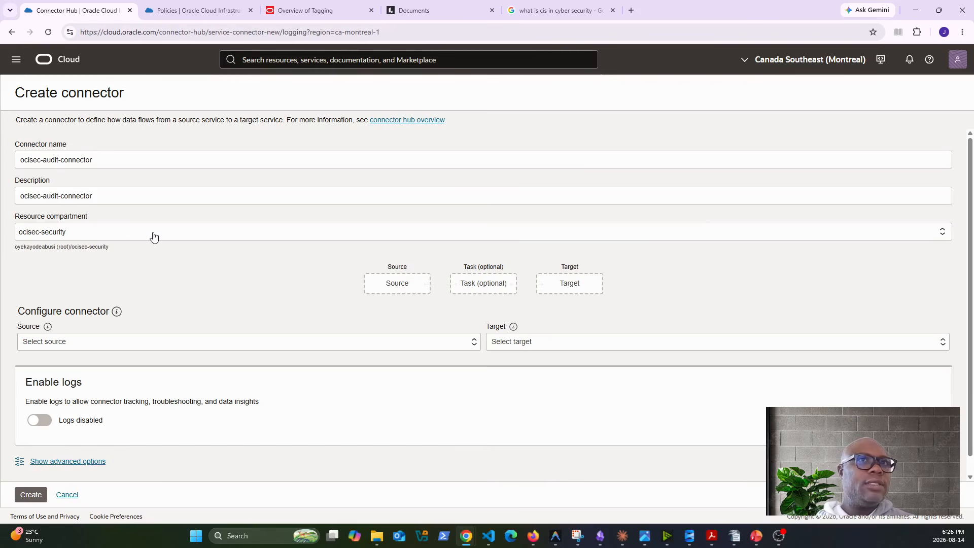
Set the connector's target to Object Storage, using the ocisec-audit-logs bucket in the root compartment
{"action": "scroll", "coordinate": [393, 266], "scroll_direction": "down", "scroll_amount": 1}
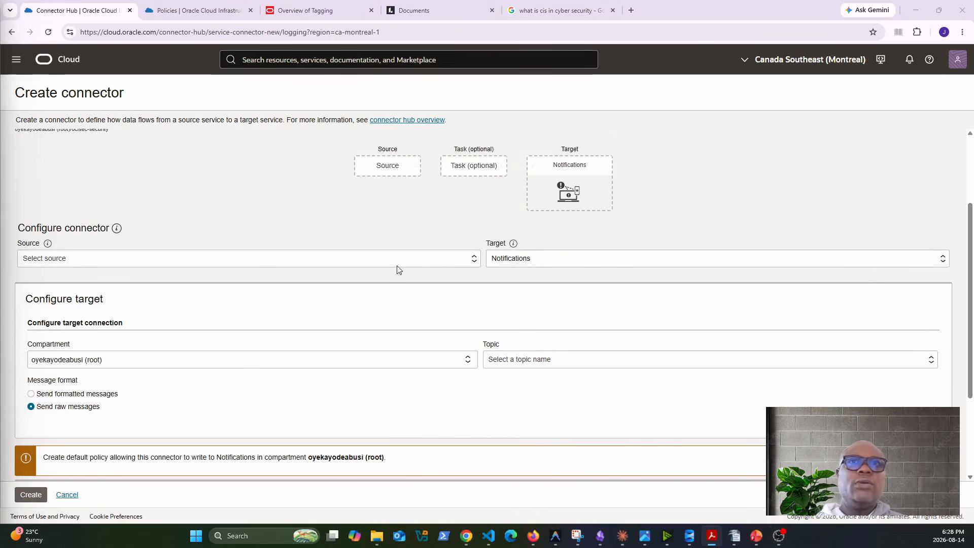
{"action": "left_click", "coordinate": [577, 264]}
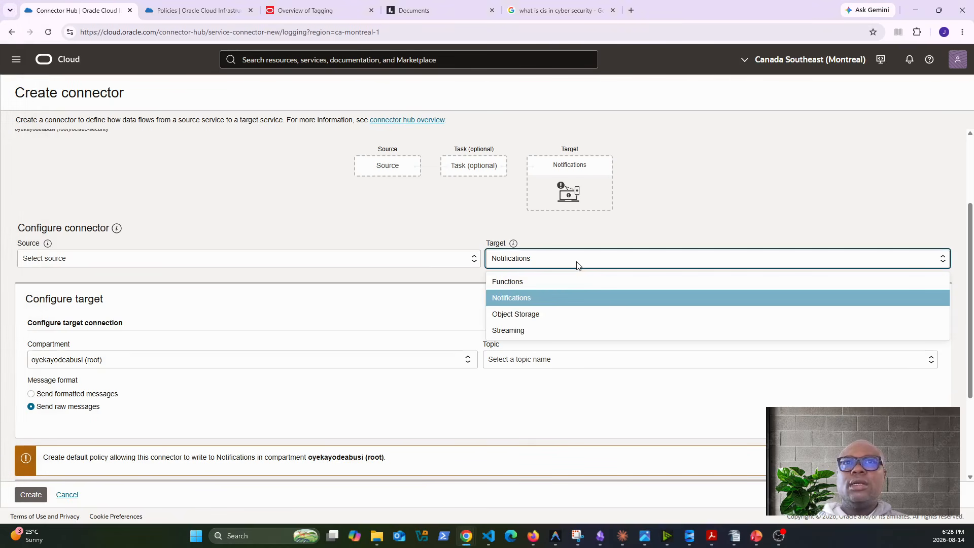
{"action": "left_click", "coordinate": [533, 315]}
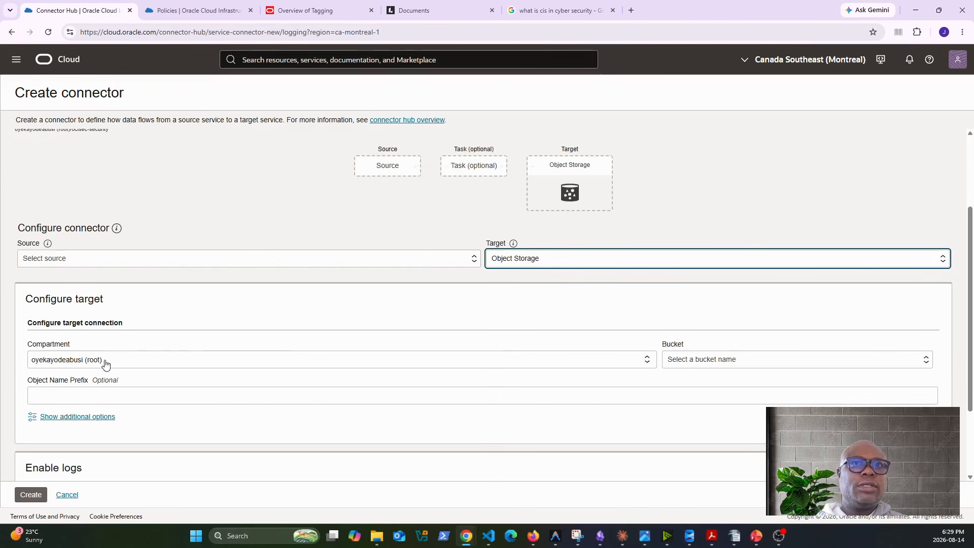
{"action": "left_click", "coordinate": [722, 364]}
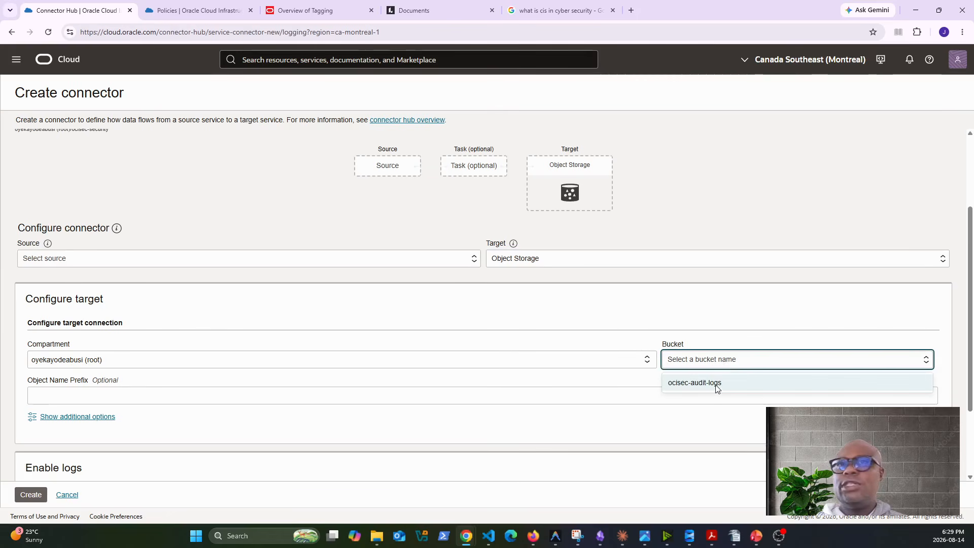
{"action": "left_click", "coordinate": [716, 385]}
Create the default policy allowing the connector to write to Object Storage, and try to create the connector
{"action": "scroll", "coordinate": [294, 363], "scroll_direction": "down", "scroll_amount": 3}
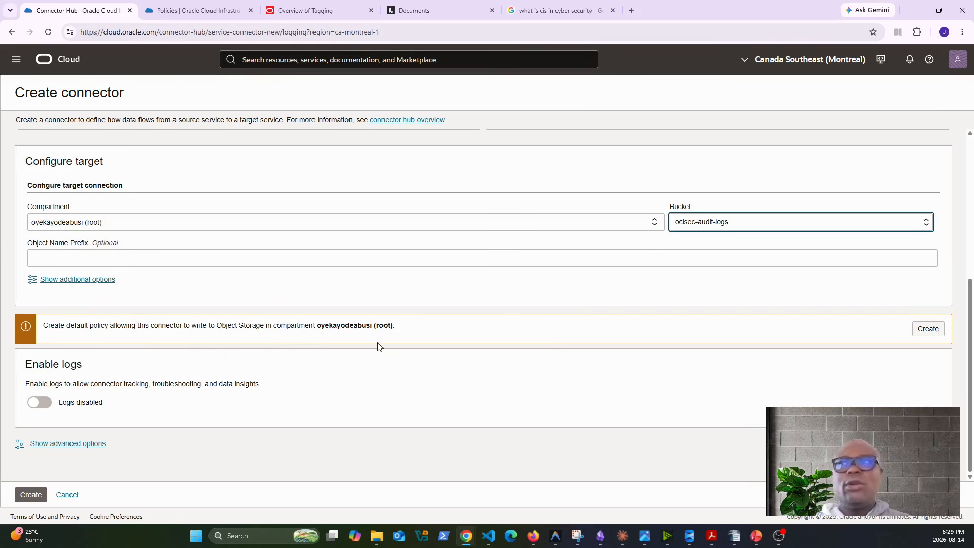
{"action": "left_click", "coordinate": [928, 329]}
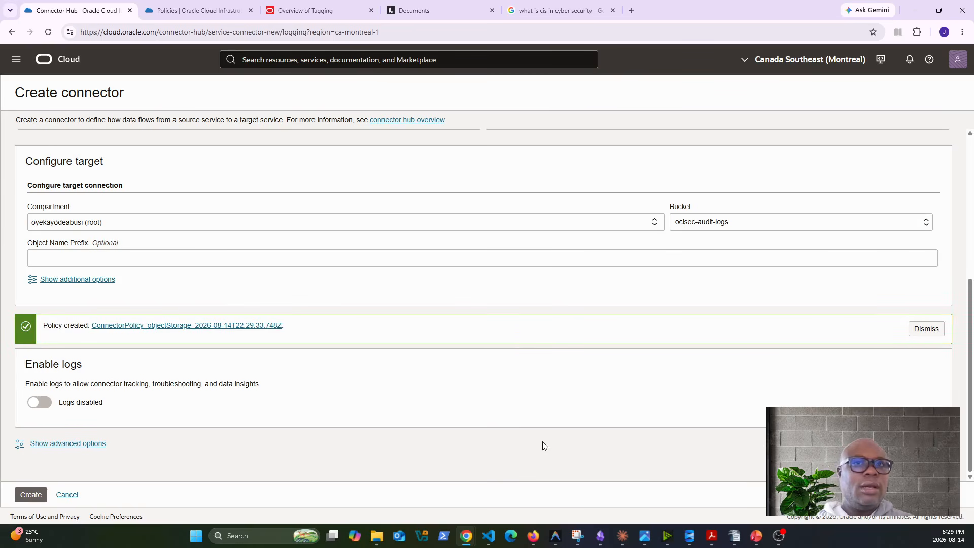
{"action": "left_click", "coordinate": [31, 494]}
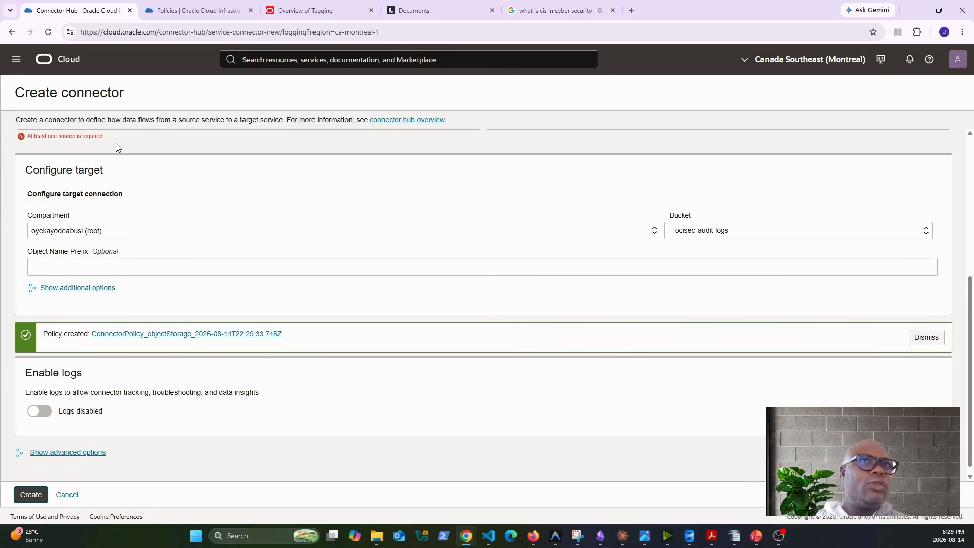
Set the connector's source to Logging and create the connector
{"action": "scroll", "coordinate": [263, 291], "scroll_direction": "up", "scroll_amount": 3}
{"action": "left_click", "coordinate": [94, 274]}
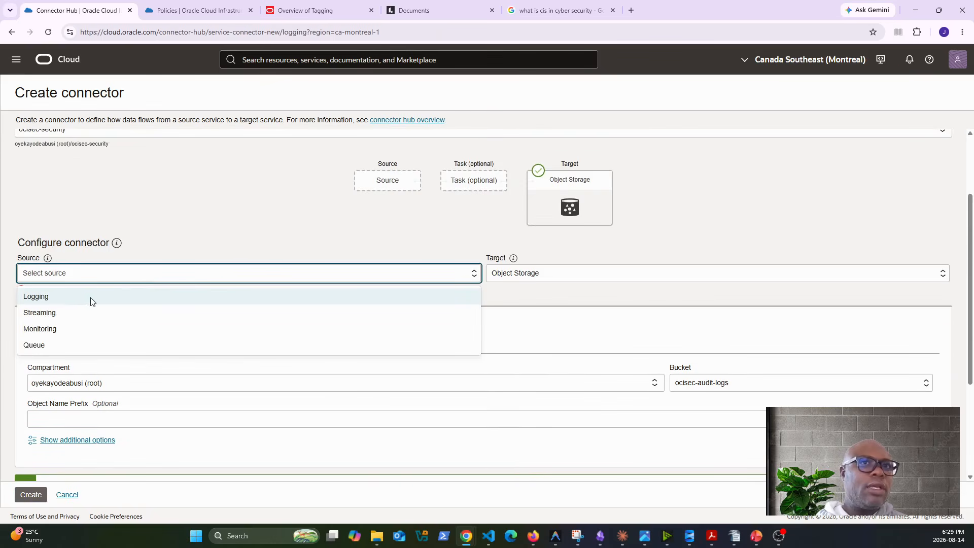
{"action": "left_click", "coordinate": [63, 298]}
{"action": "scroll", "coordinate": [434, 333], "scroll_direction": "down", "scroll_amount": 5}
{"action": "scroll", "coordinate": [434, 332], "scroll_direction": "up", "scroll_amount": 5}
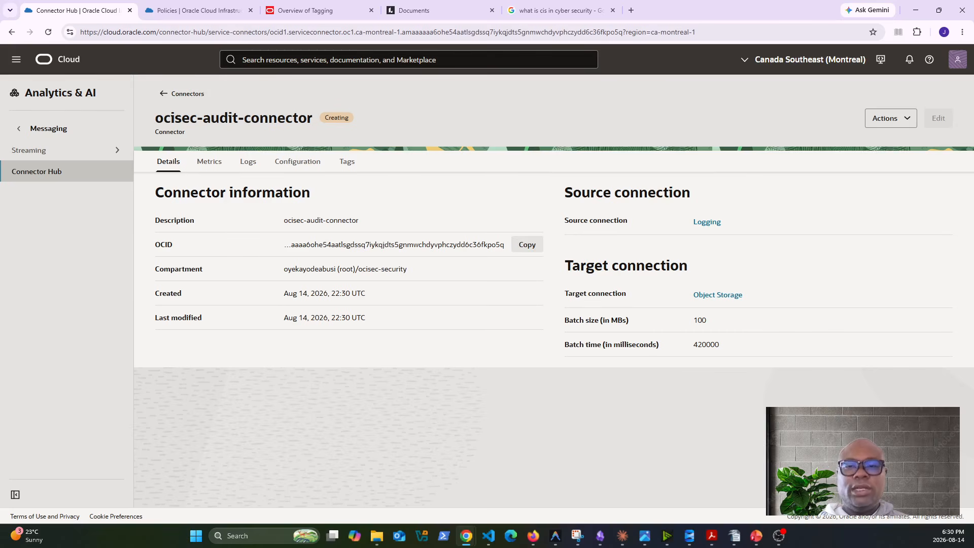
View the new connector's logs section and the objects stored in the ocisec-audit-logs bucket
{"action": "left_click", "coordinate": [248, 161]}
{"action": "left_click", "coordinate": [16, 59]}
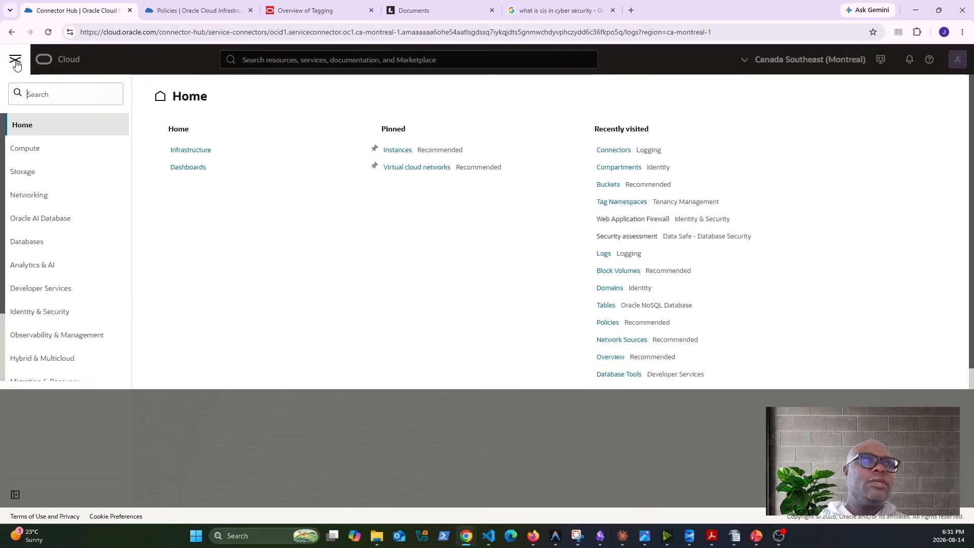
{"action": "left_click", "coordinate": [608, 185]}
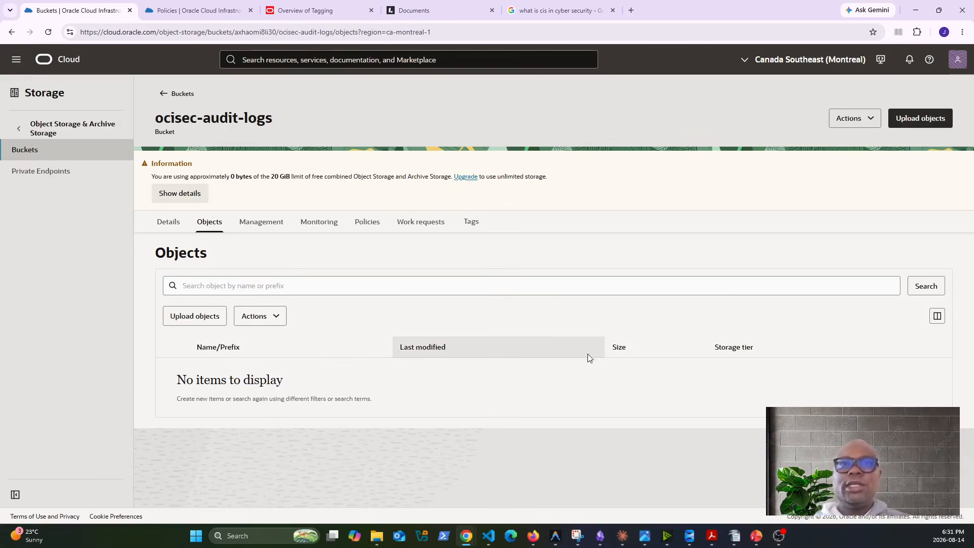